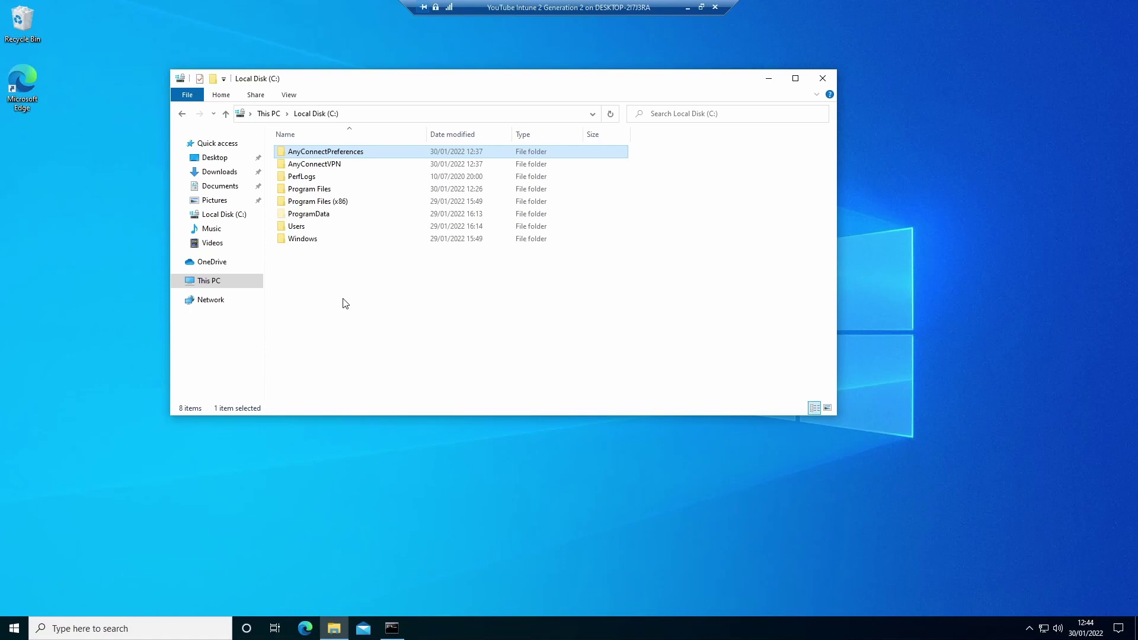
Step: Open C:\AnyConnectVPN to show the AnyConnect .msi installer and Install Commands.txt
left_click(325, 169)
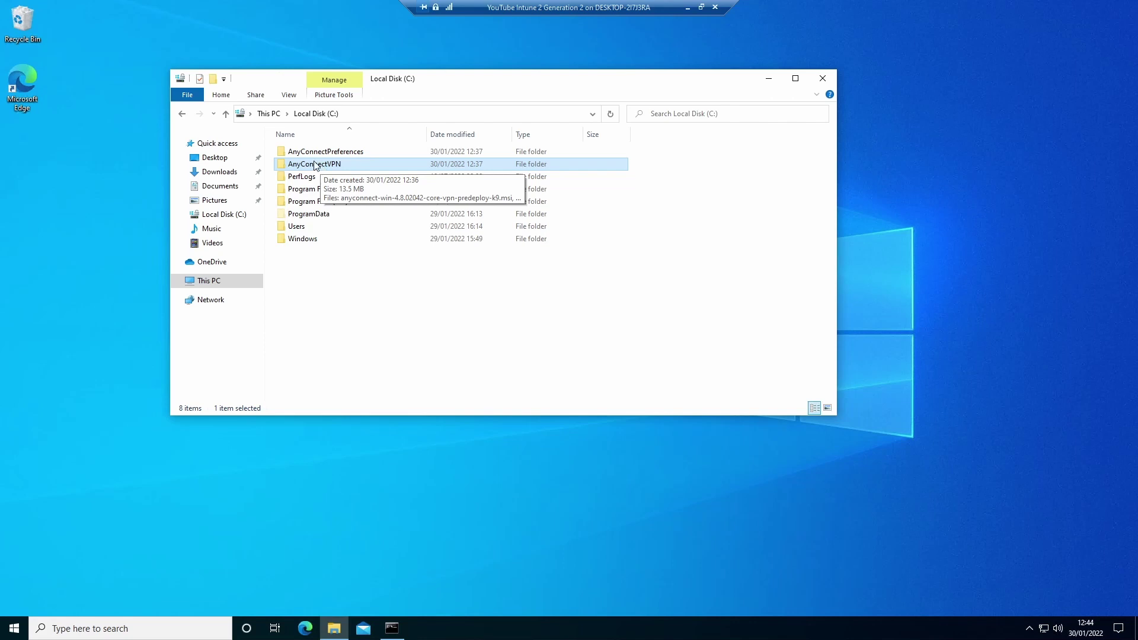
double_click(317, 166)
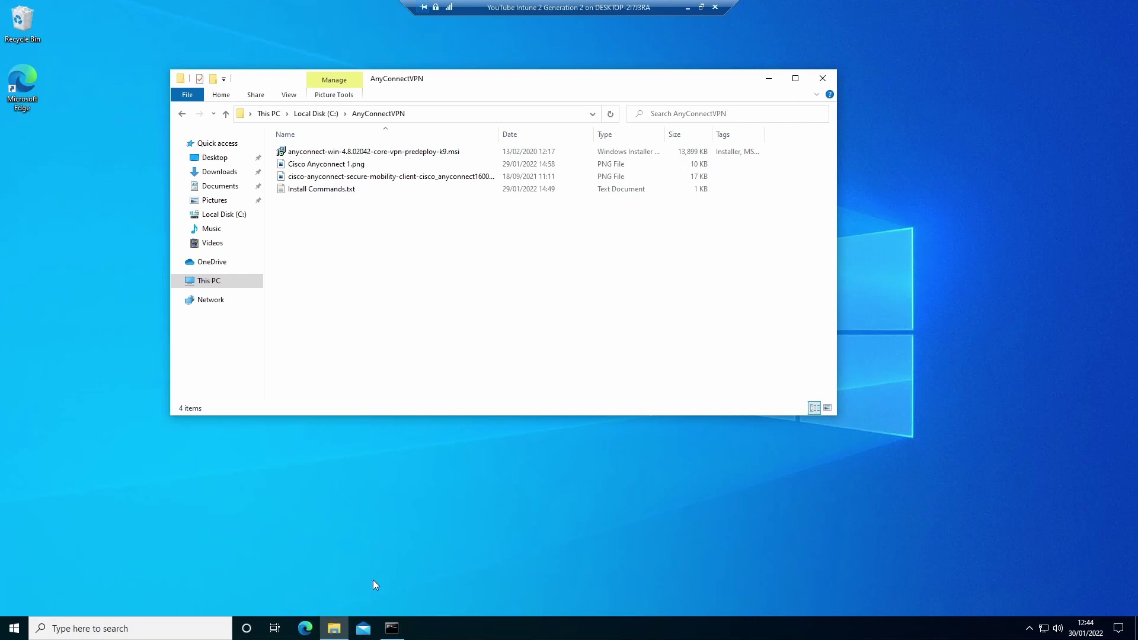
Step: Run anyconnect-win-4.8.02042-core-vpn-predeploy-k9.msi /? in the admin Command Prompt
left_click(393, 626)
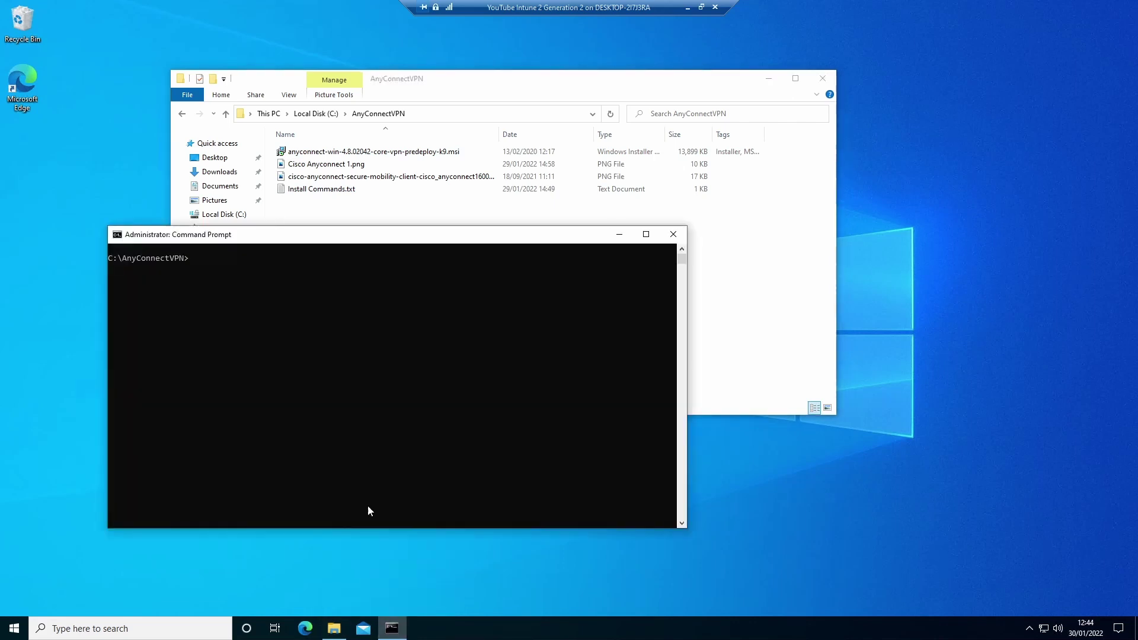
left_click_drag(312, 237, 297, 255)
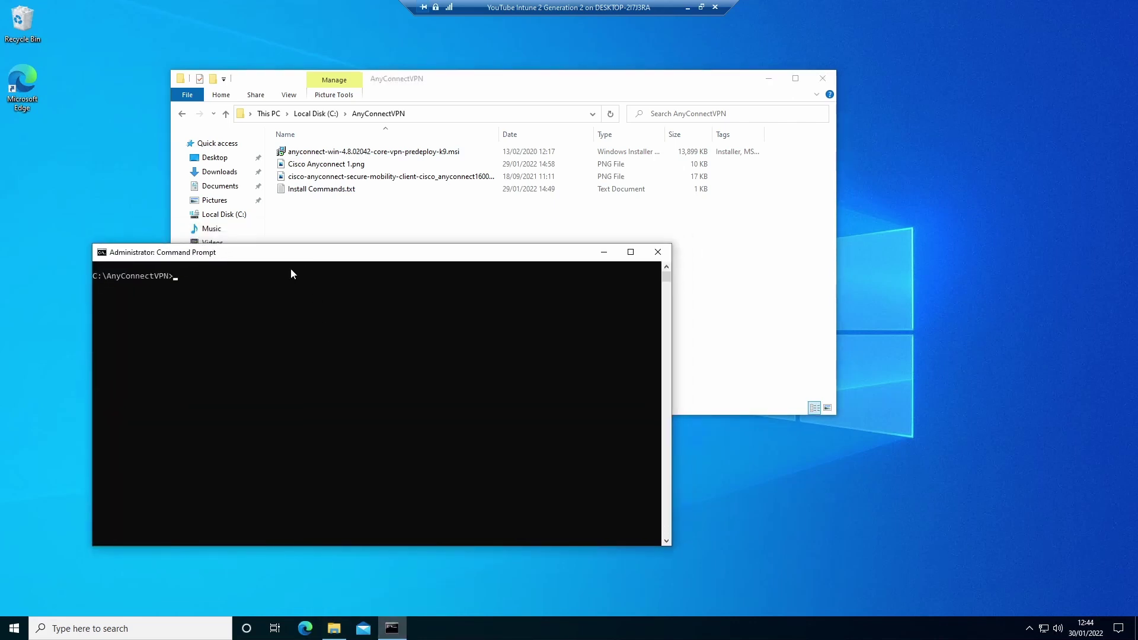
left_click(240, 308)
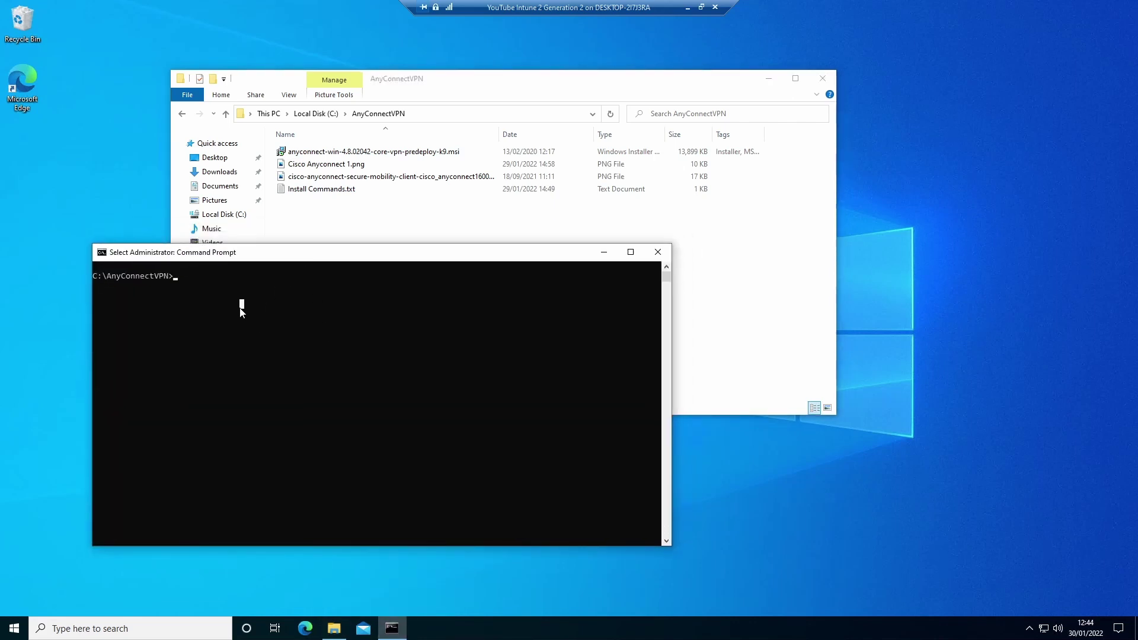
left_click(204, 287)
type("any")
key("Tab")
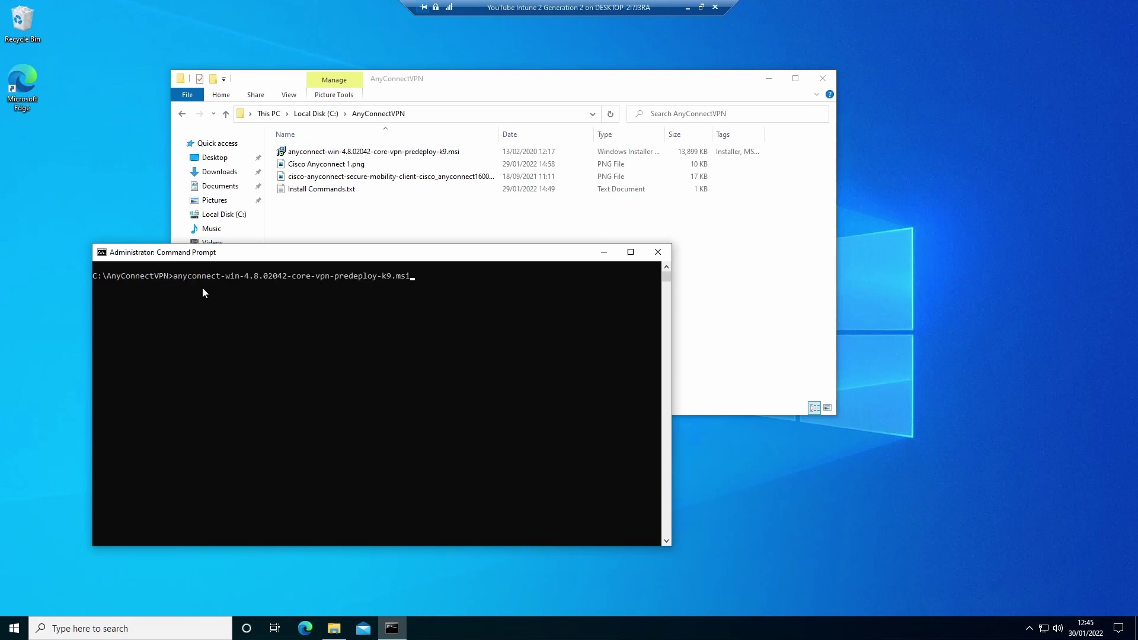
type("/?")
key("Return")
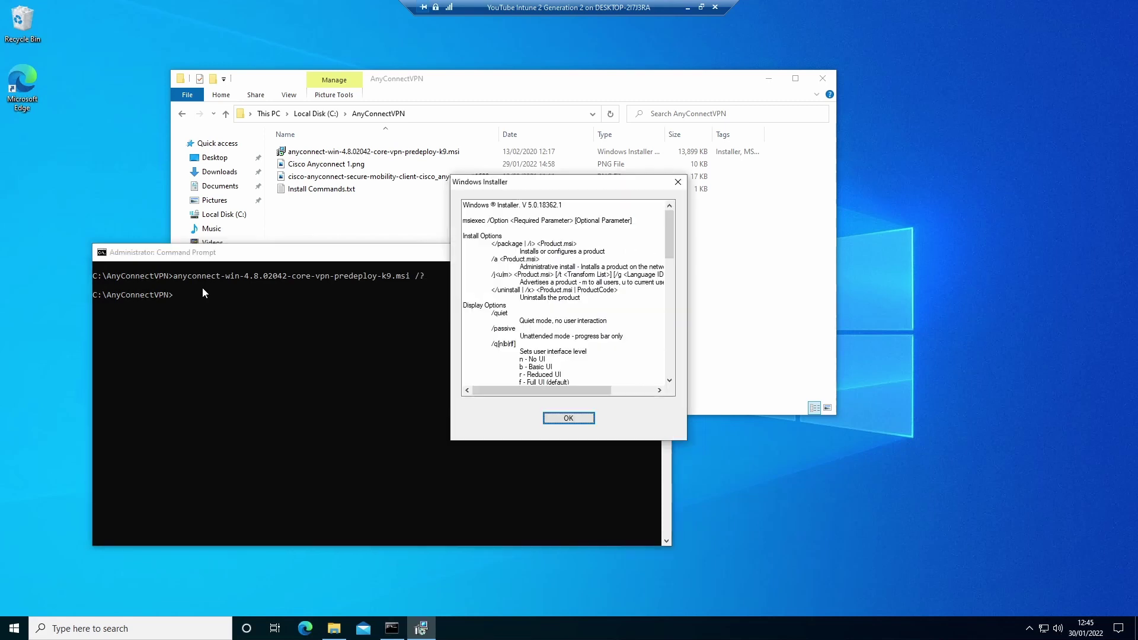
Step: Review the Windows Installer help options, highlighting the /quiet switch
left_click_drag(563, 185, 642, 171)
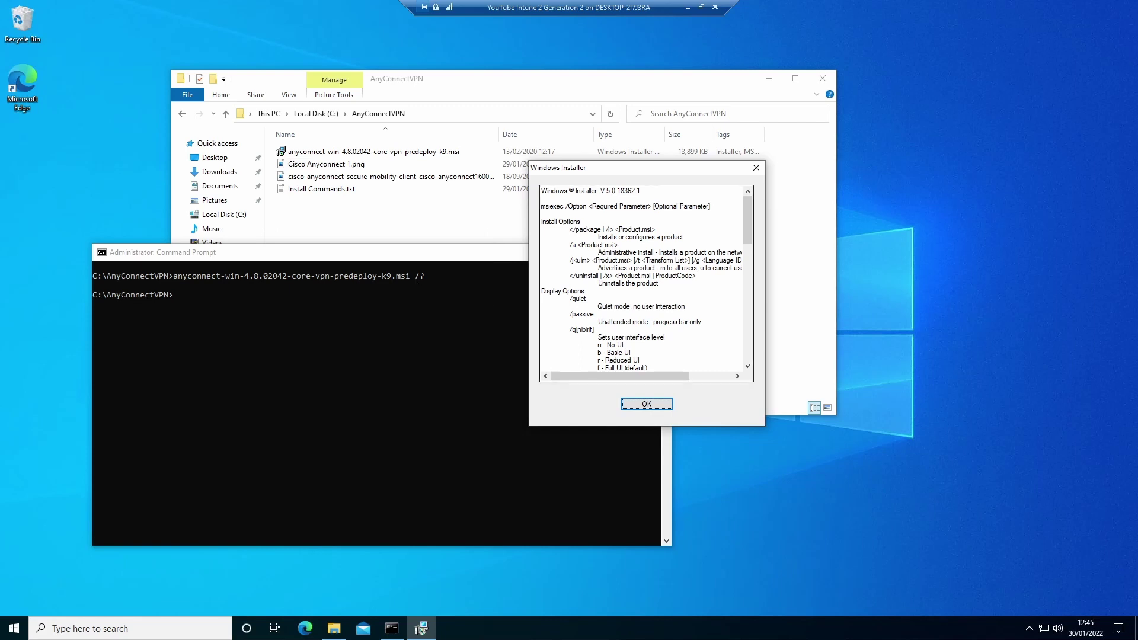
left_click_drag(576, 298, 586, 299)
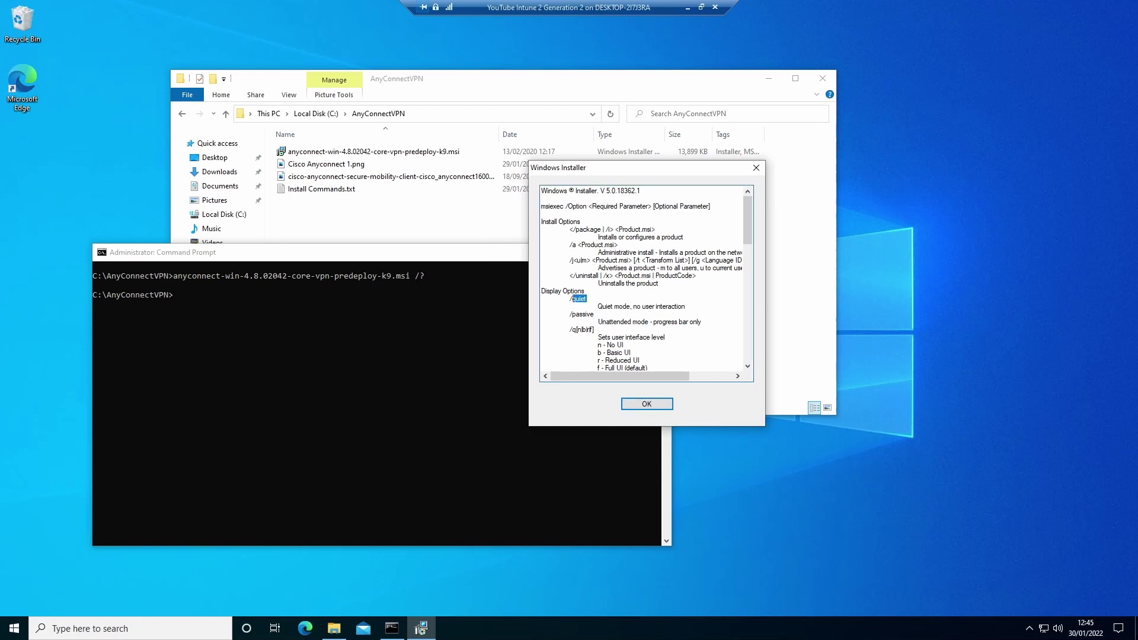
scroll(643, 279, "down", 3)
scroll(643, 279, "up", 3)
scroll(643, 279, "down", 5)
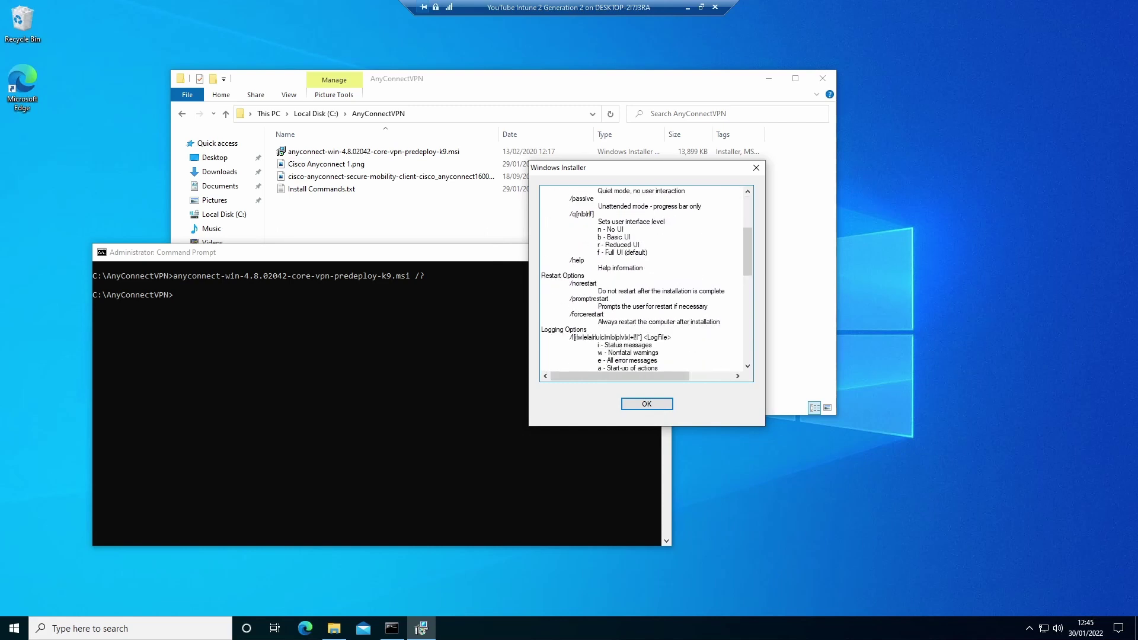
Step: Read the msiexec /i ... /quiet /norestart line in Install Commands.txt, then close it and the help dialog
double_click(320, 189)
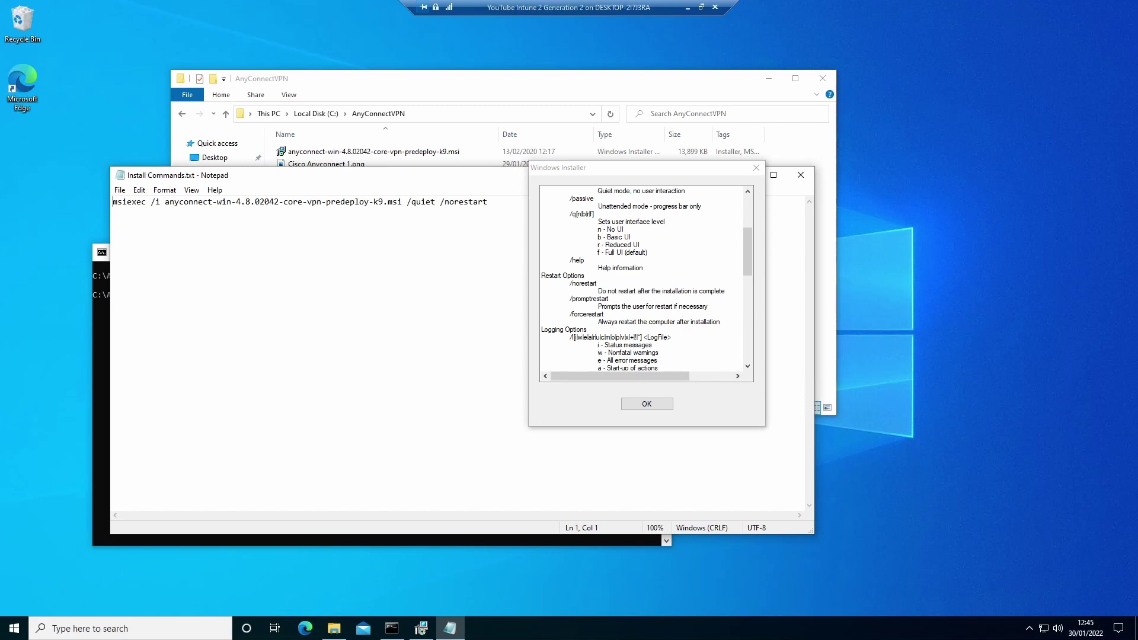
left_click(652, 403)
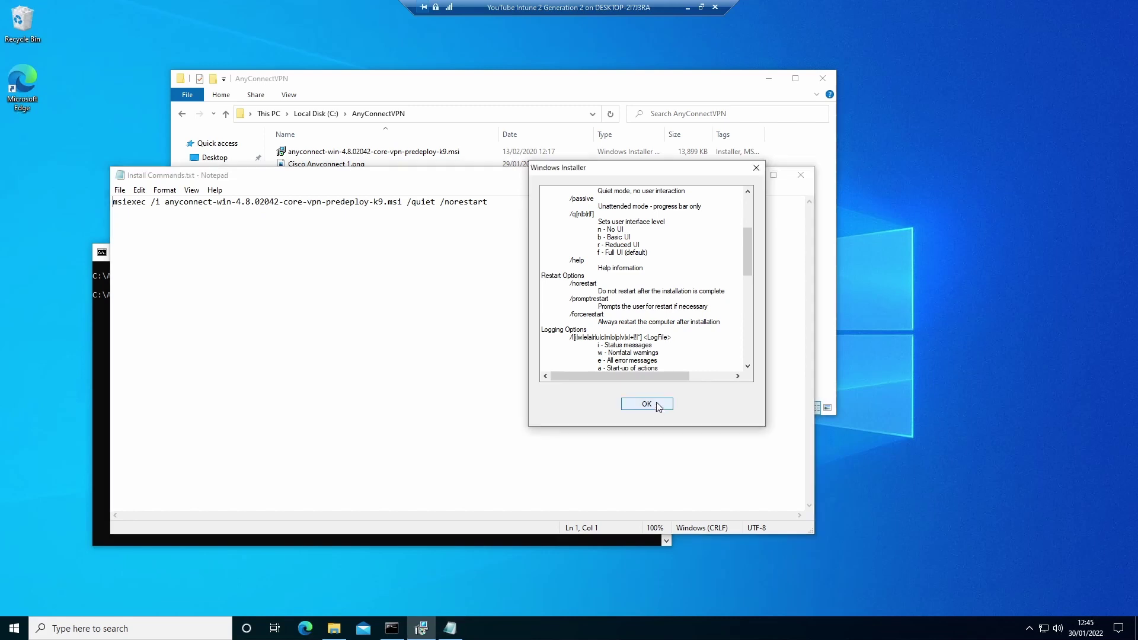
left_click(798, 175)
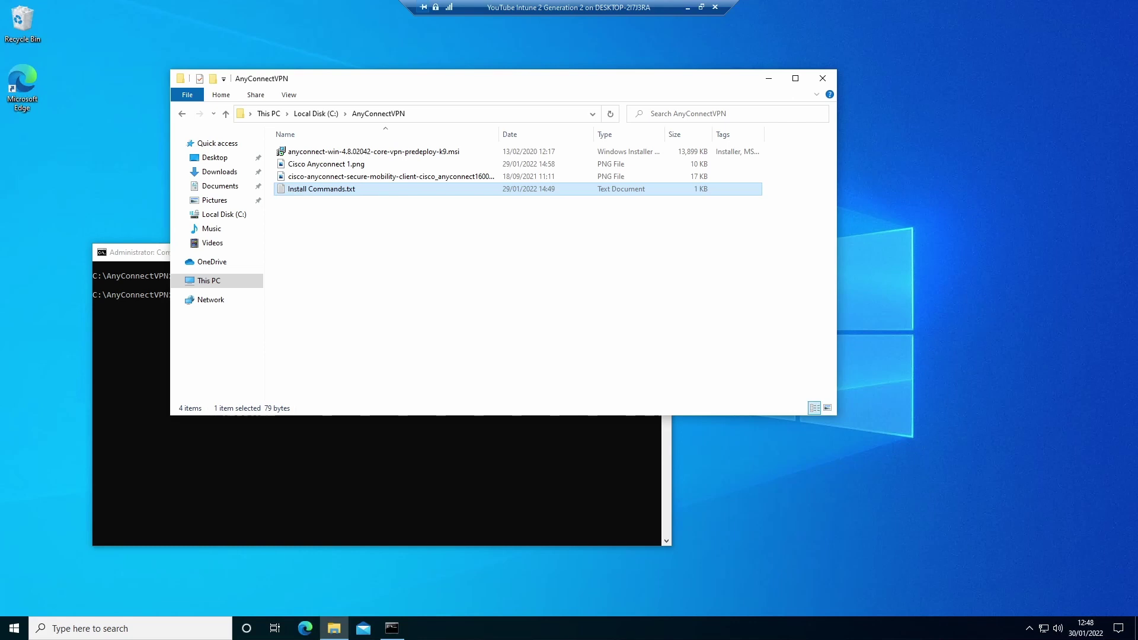
Step: Open Copy.cmd from C:\AnyConnectPreferences in Notepad to view its ScouseFix.xml xcopy command
left_click(320, 114)
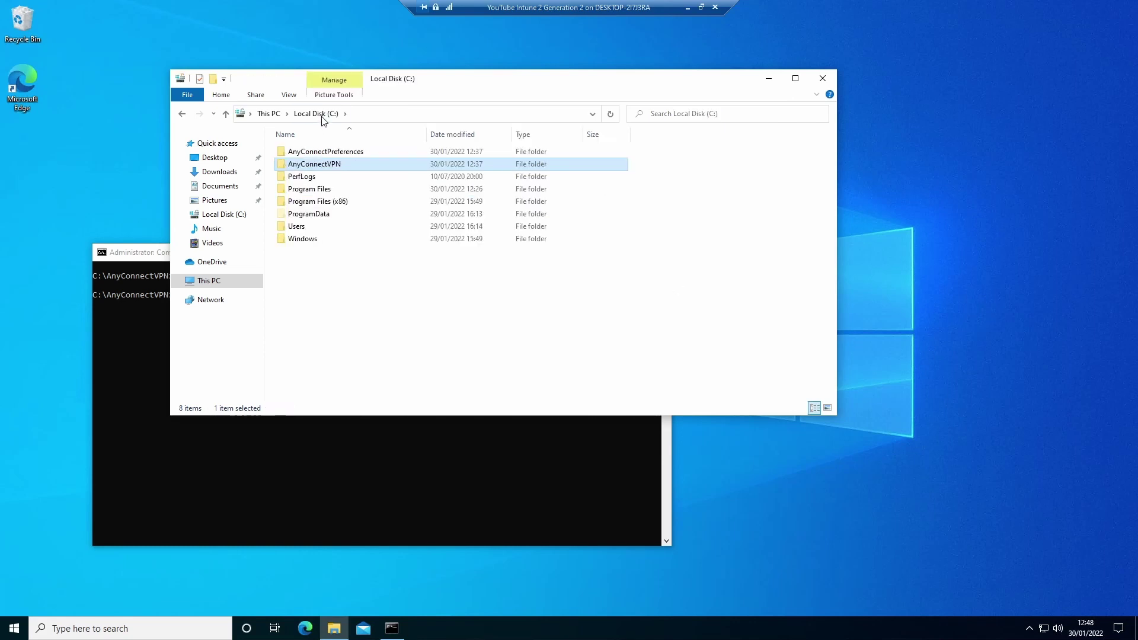
double_click(337, 153)
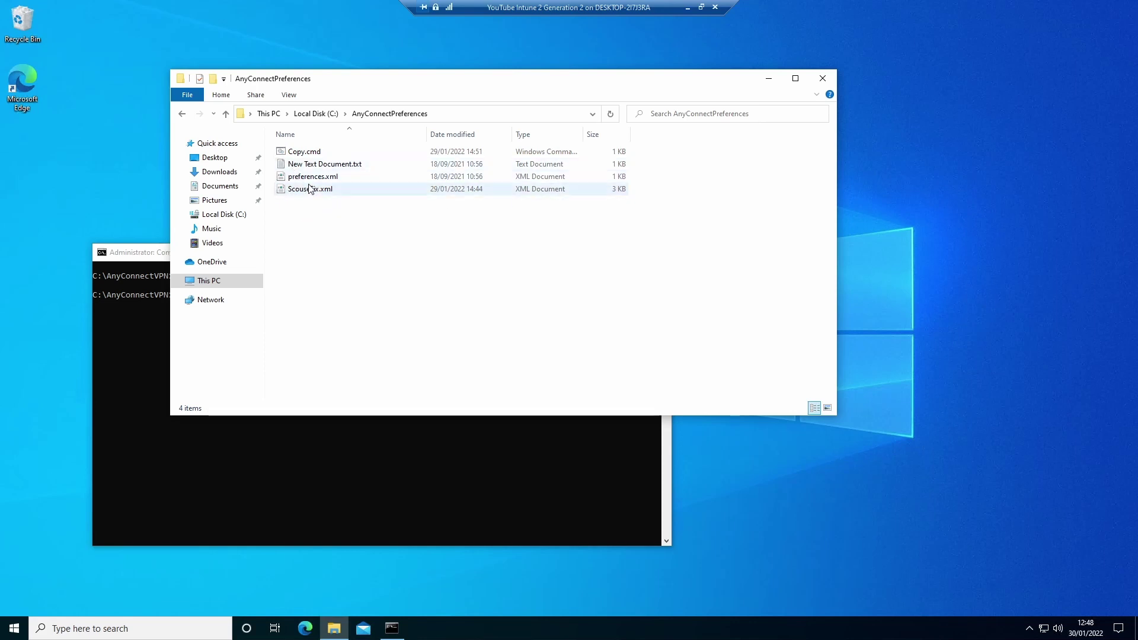
right_click(303, 153)
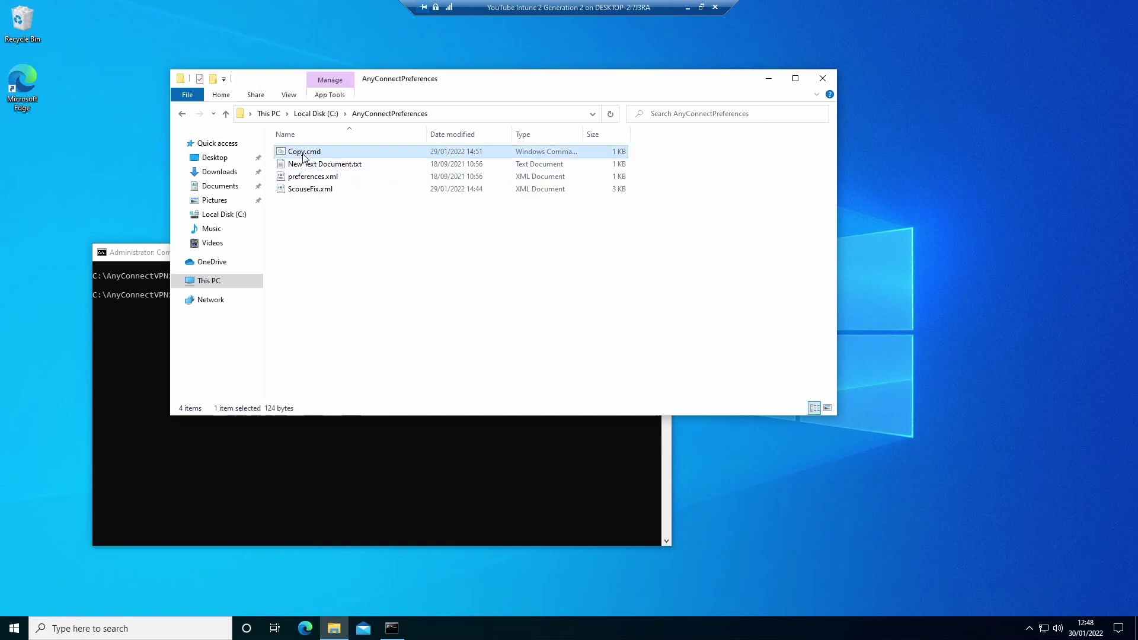
left_click(327, 173)
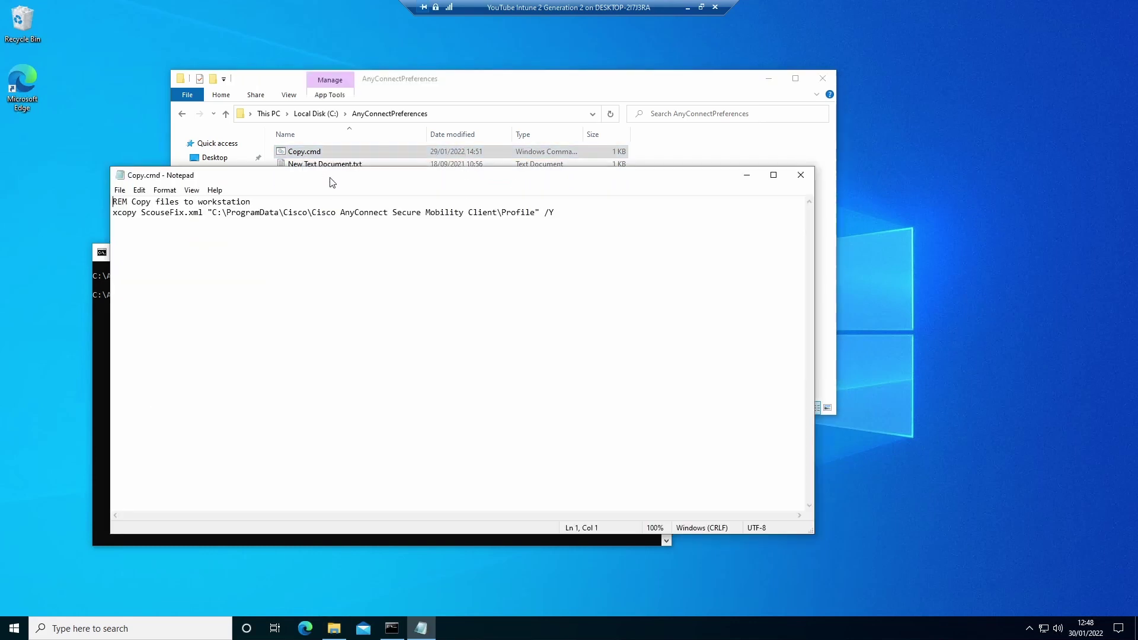
left_click_drag(329, 178, 341, 184)
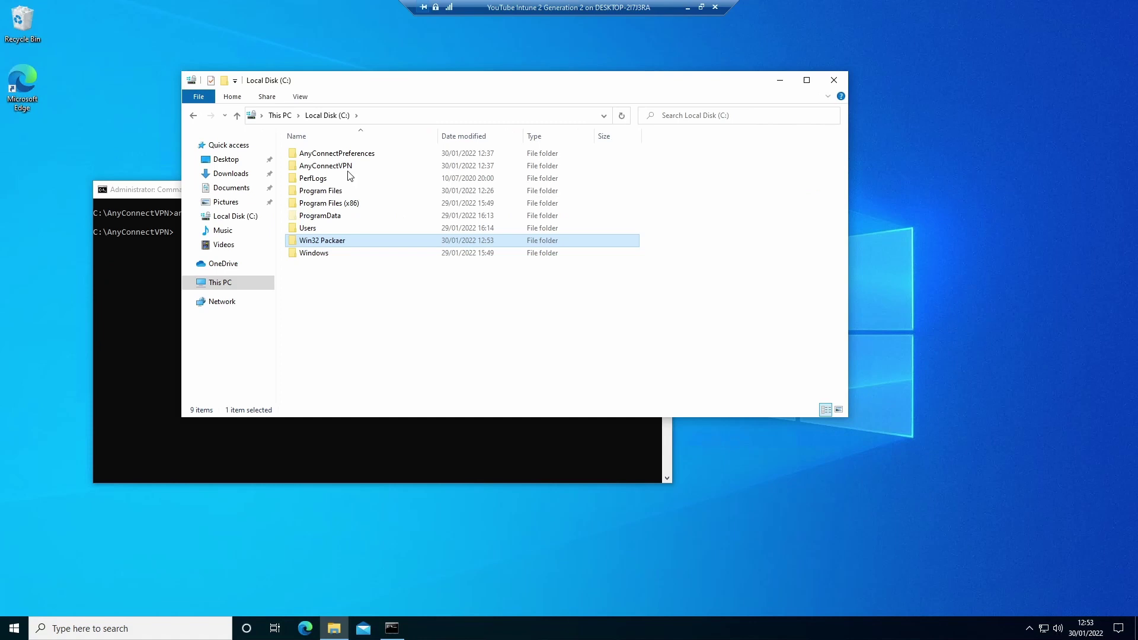
Step: Launch IntuneWinAppUtil.exe from the Win32 Packaer folder and place it beside File Explorer
double_click(347, 167)
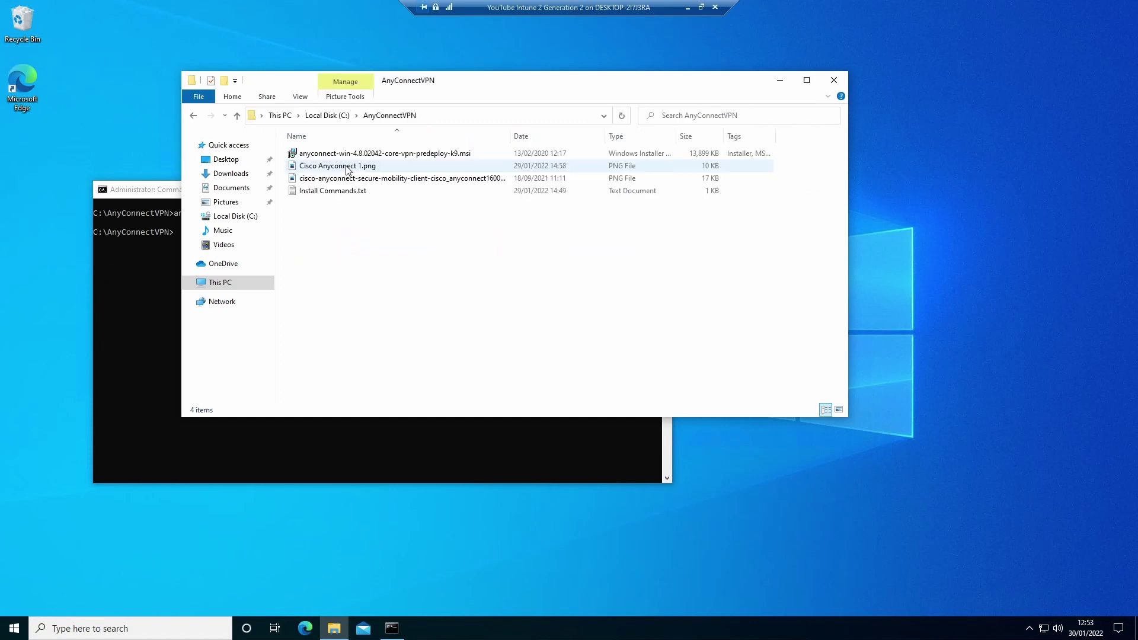
left_click(314, 116)
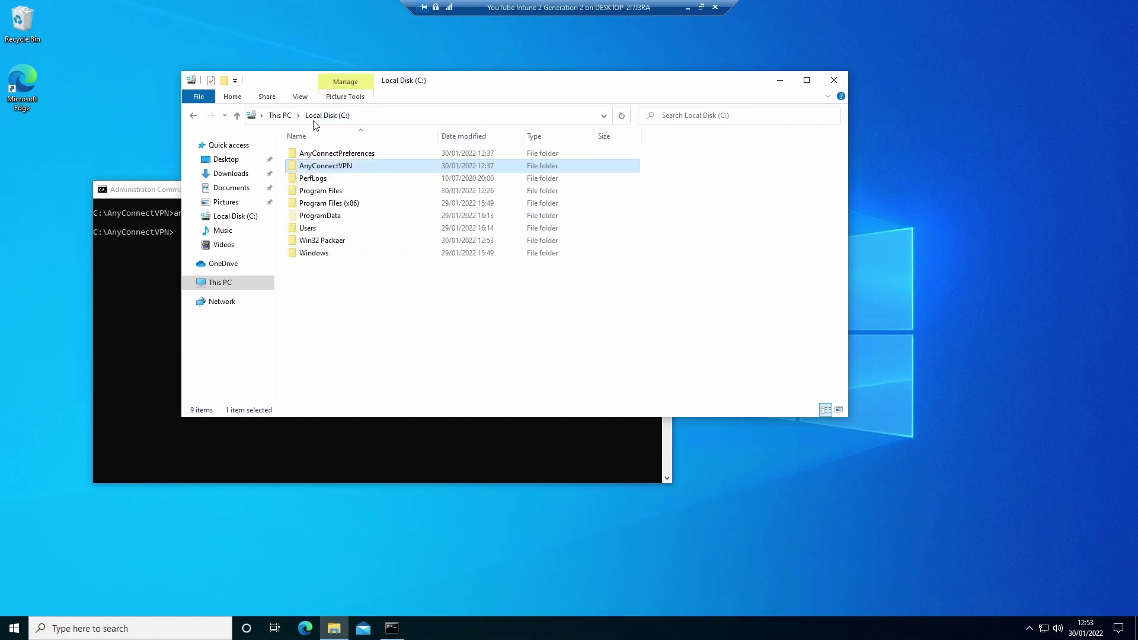
double_click(331, 243)
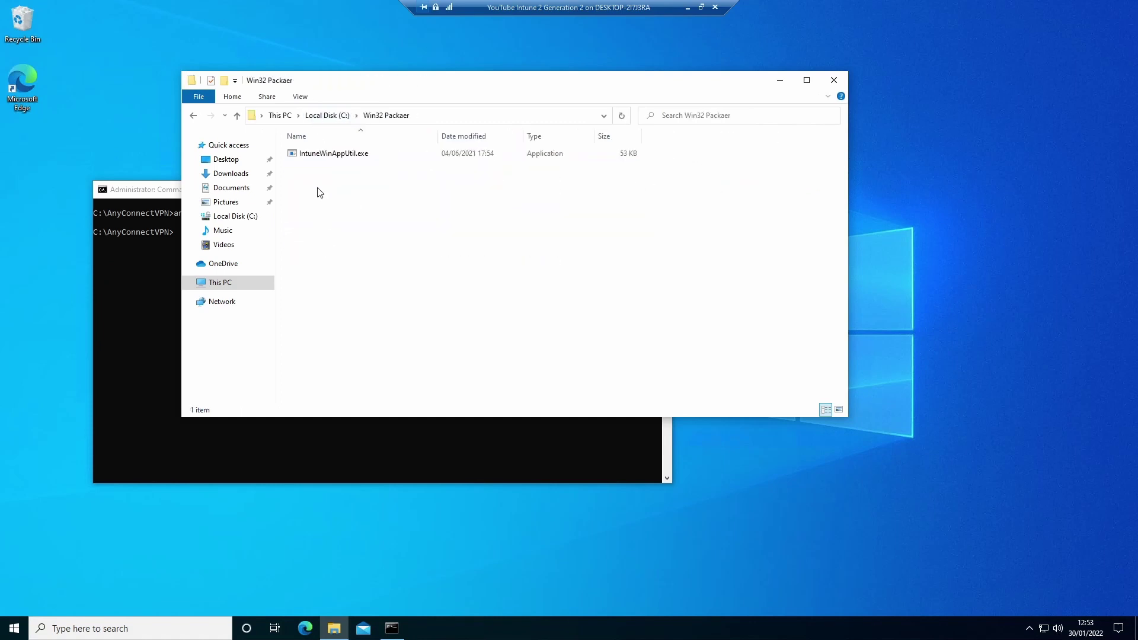
double_click(320, 156)
left_click(438, 83)
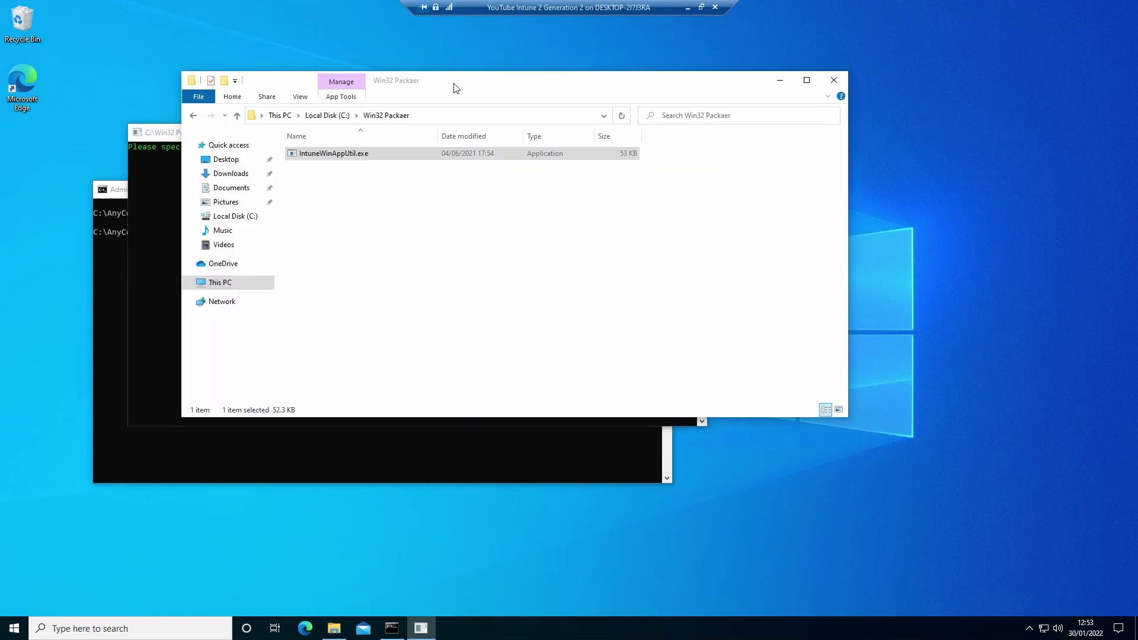
left_click_drag(438, 83, 634, 110)
left_click_drag(332, 133, 251, 200)
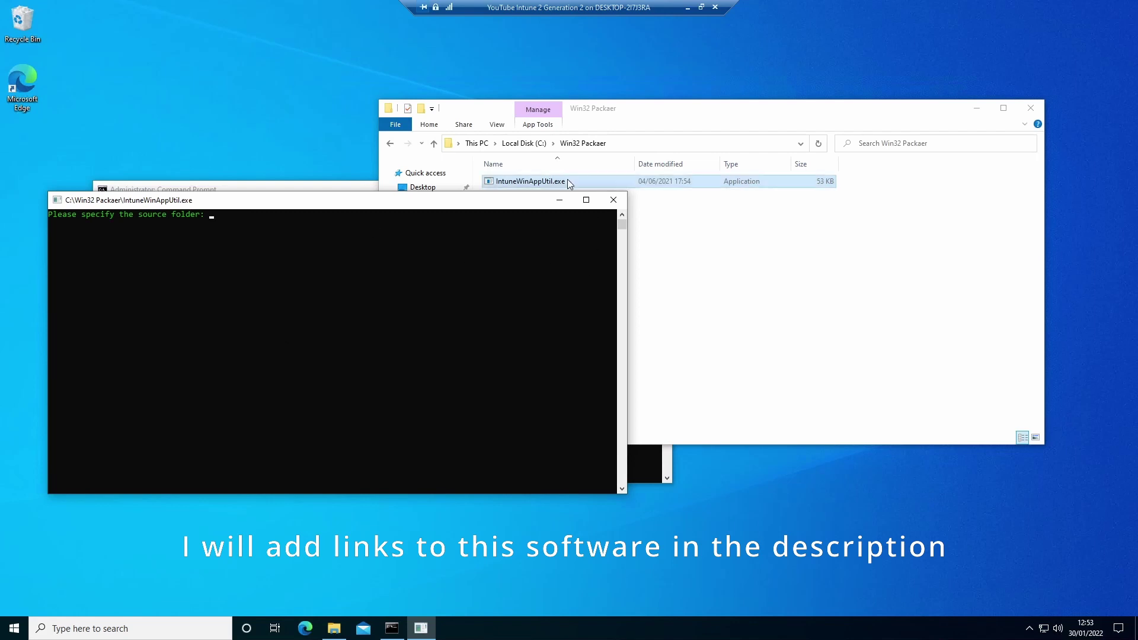
Step: Enter C:\AnyConnectVPN as the packaging source folder
left_click(538, 145)
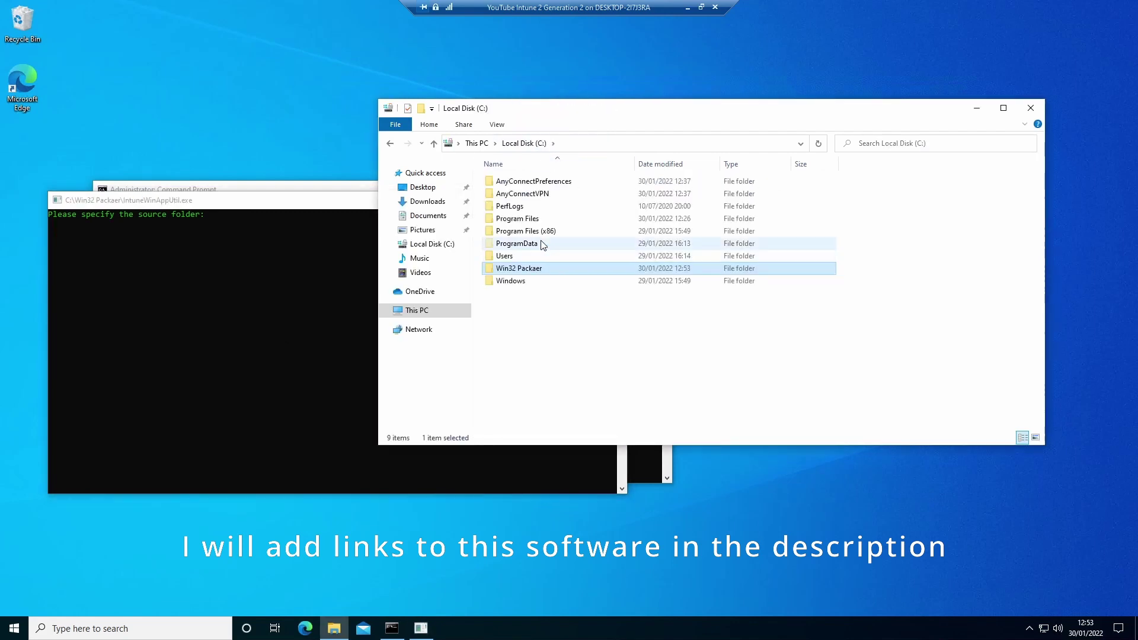
double_click(541, 193)
left_click(630, 143)
key("ctrl+c")
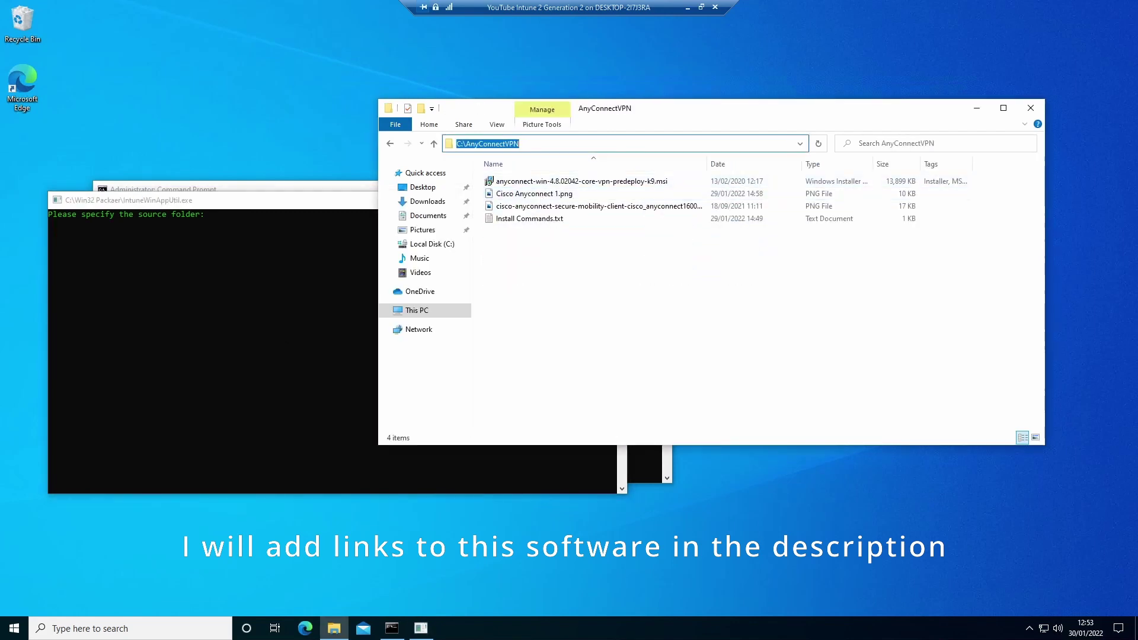
left_click(264, 214)
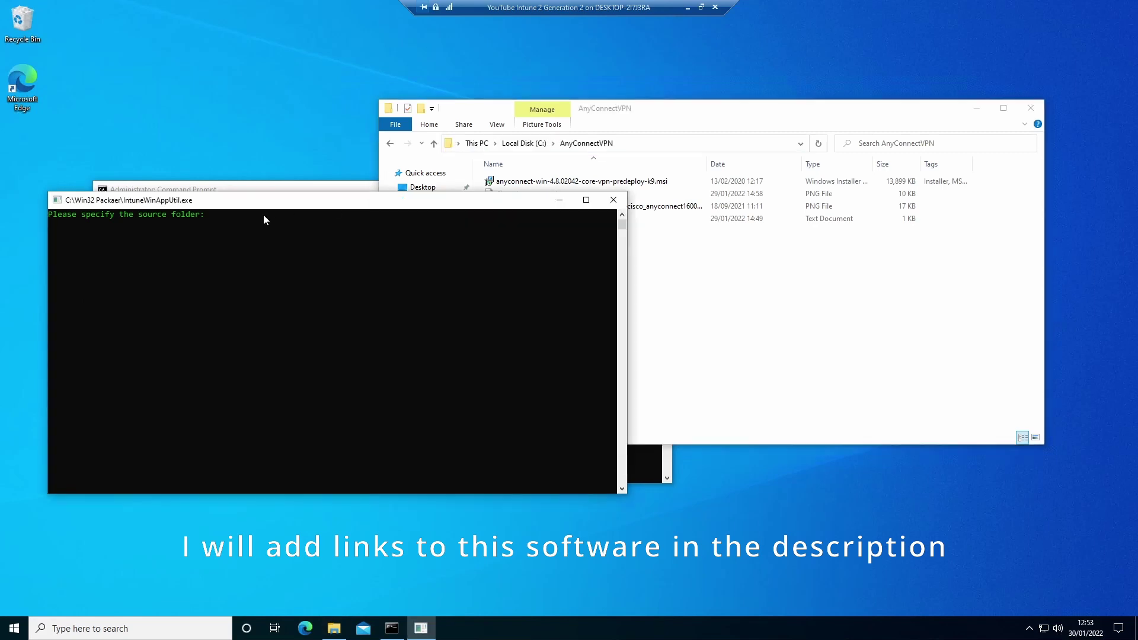
key("ctrl+v")
key("Return")
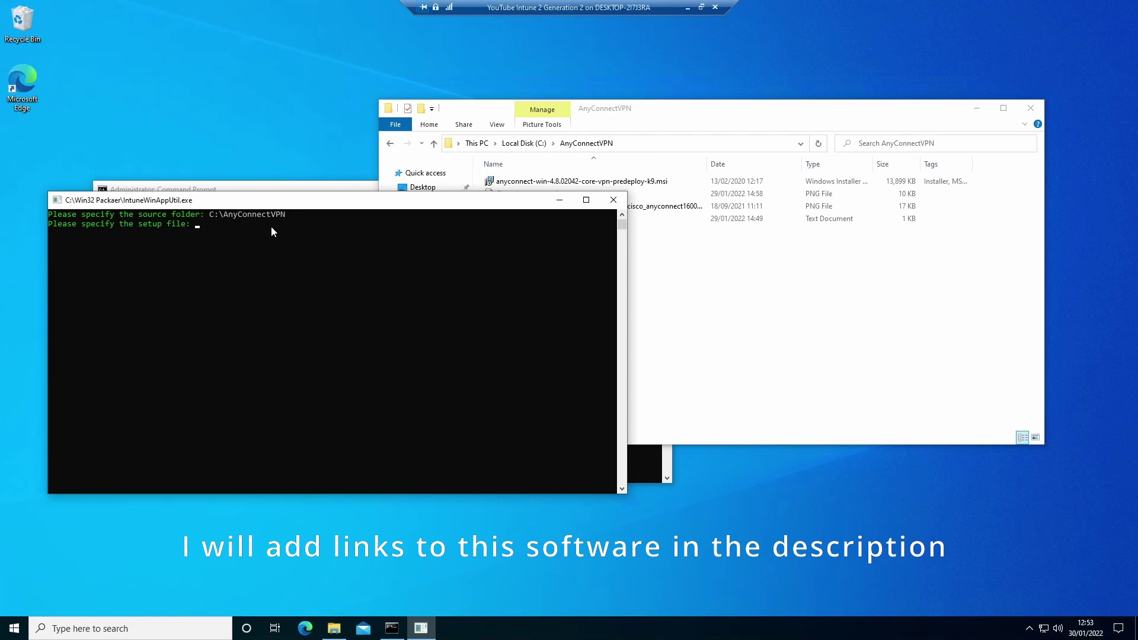
Step: Set anyconnect-win-4.8.02042-core-vpn-predeploy-k9.msi as the setup file
left_click(785, 312)
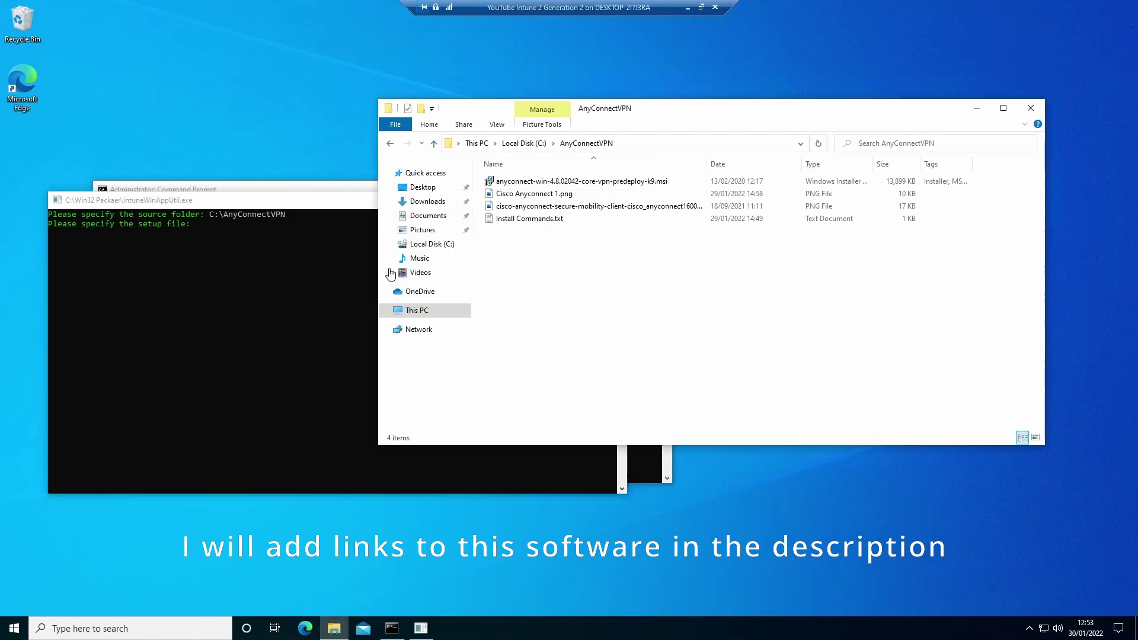
left_click(637, 182)
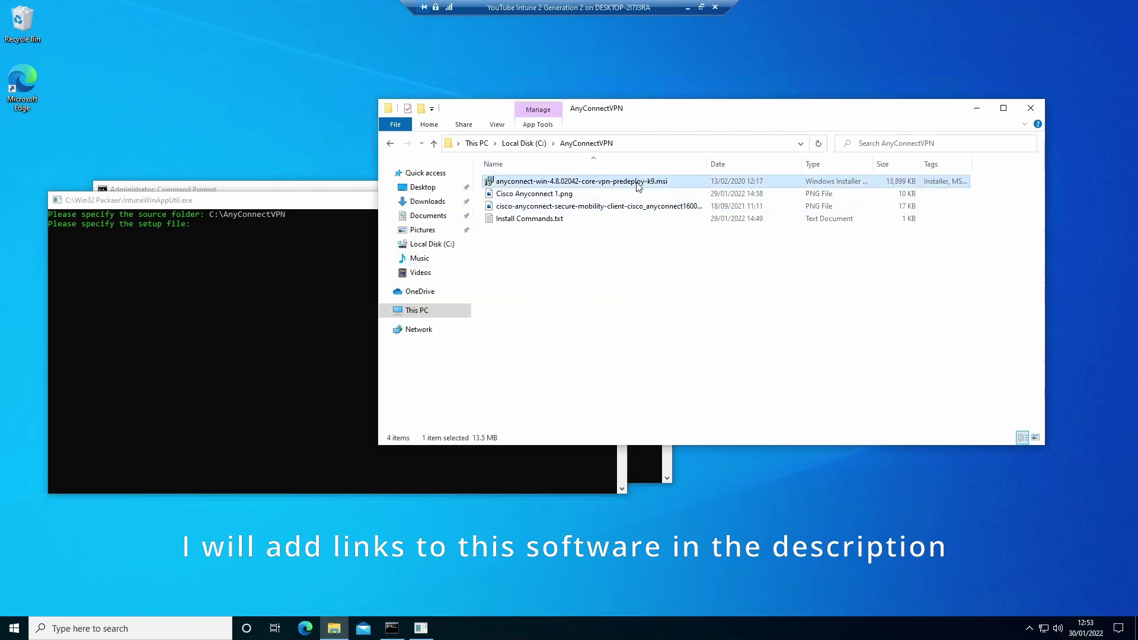
left_click(676, 181)
left_click_drag(676, 181, 495, 181)
key("ctrl+c")
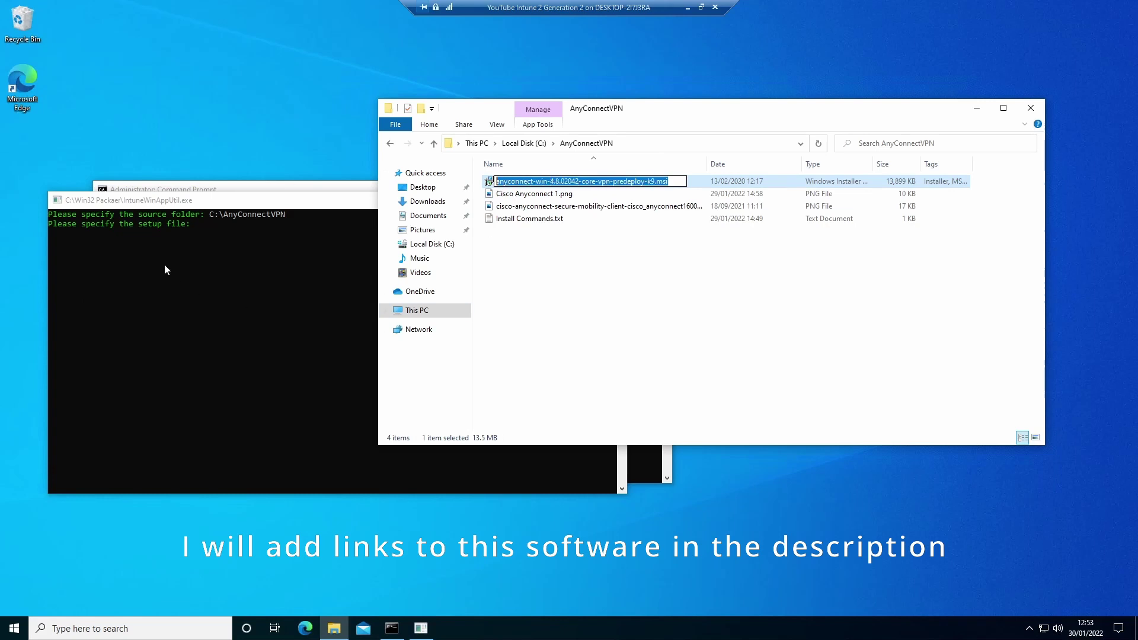
left_click(202, 235)
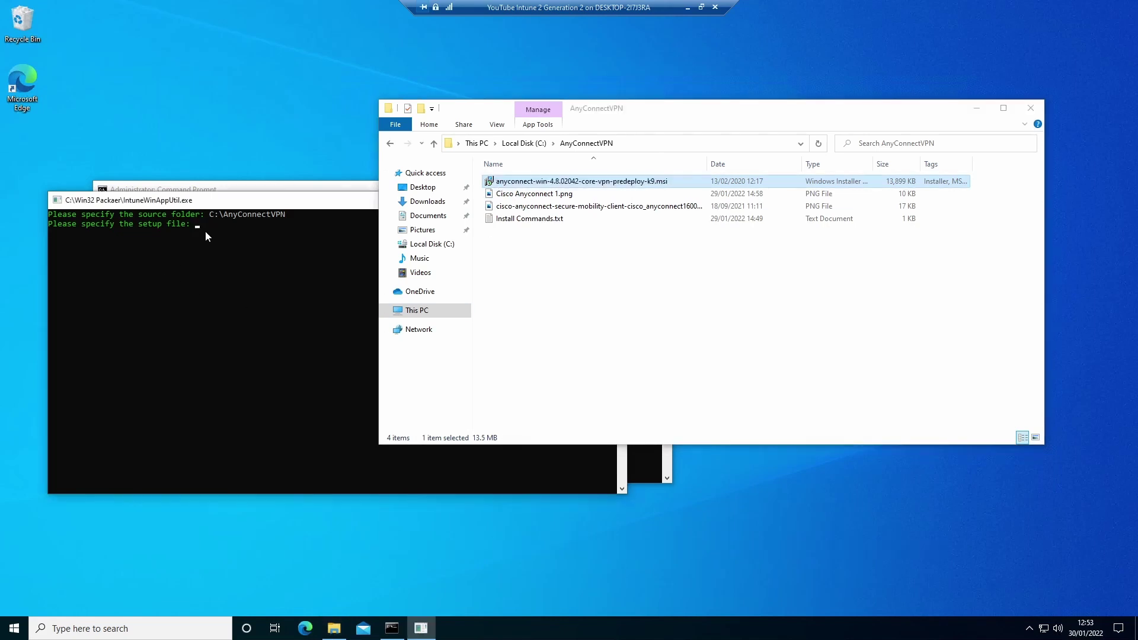
right_click(205, 229)
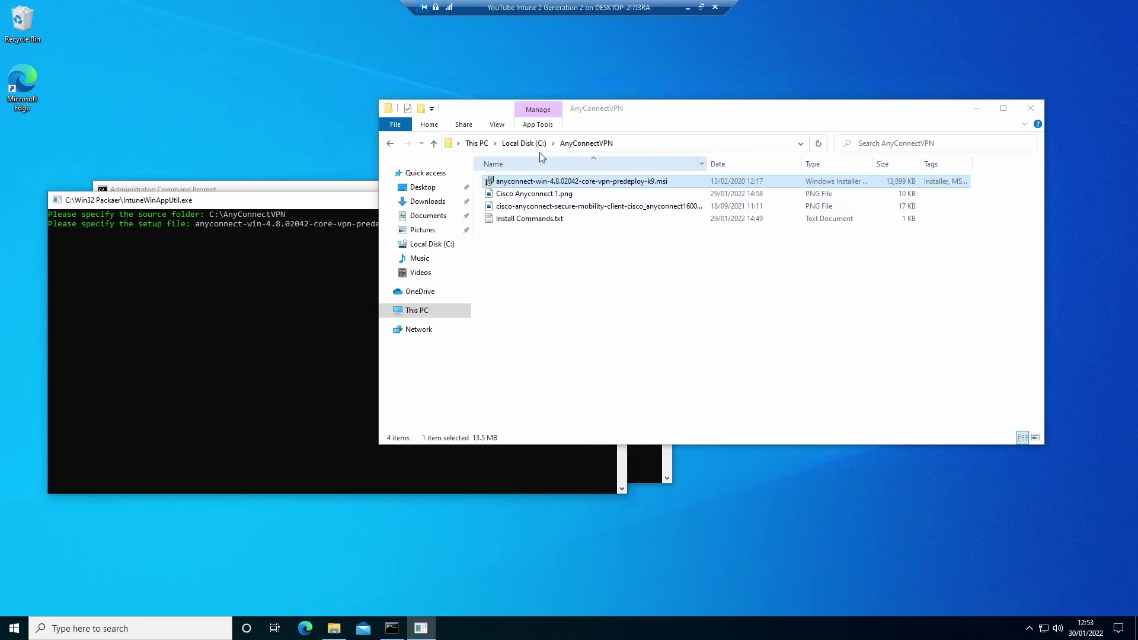
left_click(651, 143)
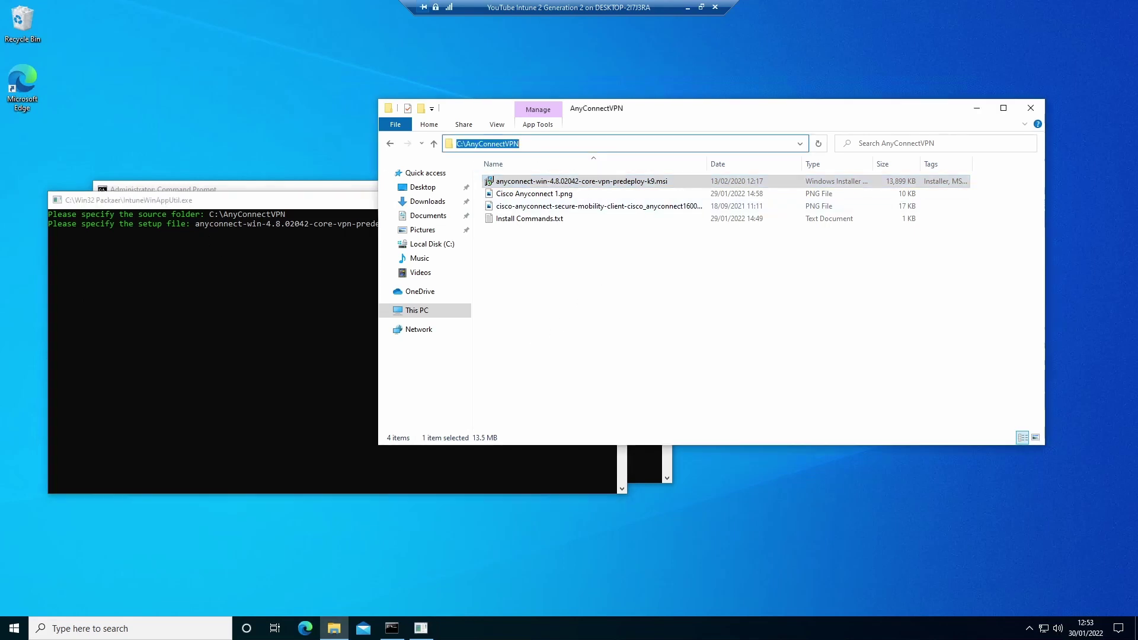
key("ctrl+v")
left_click(276, 268)
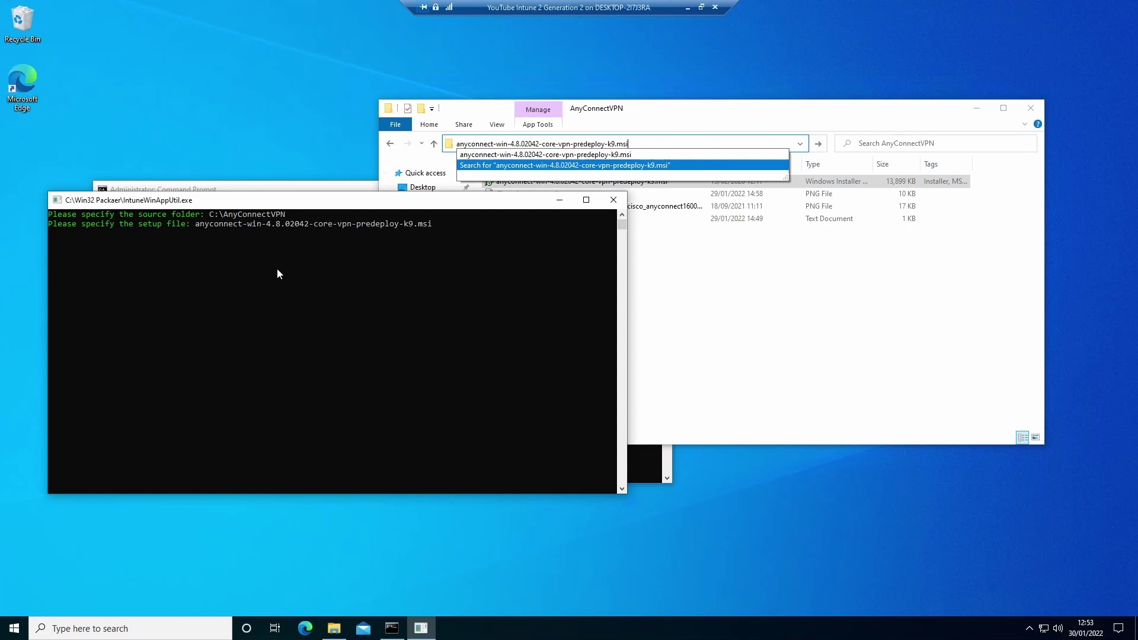
key("Return")
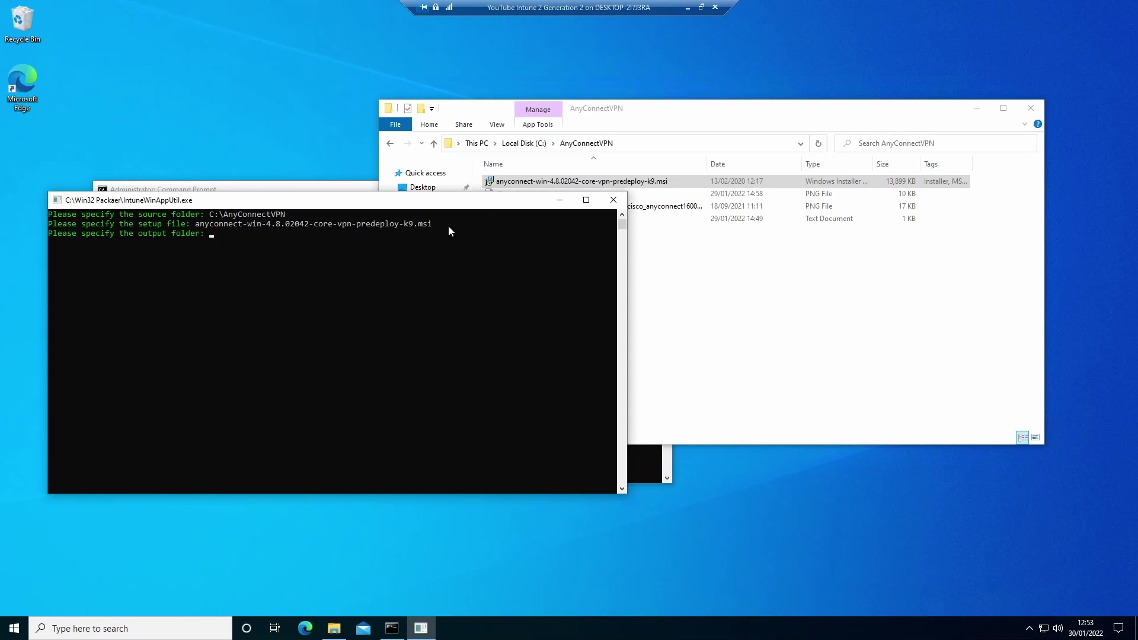
Step: Set output folder C:\anyconnectvpn, answer N to catalog folder, and start packaging
key("ctrl+v")
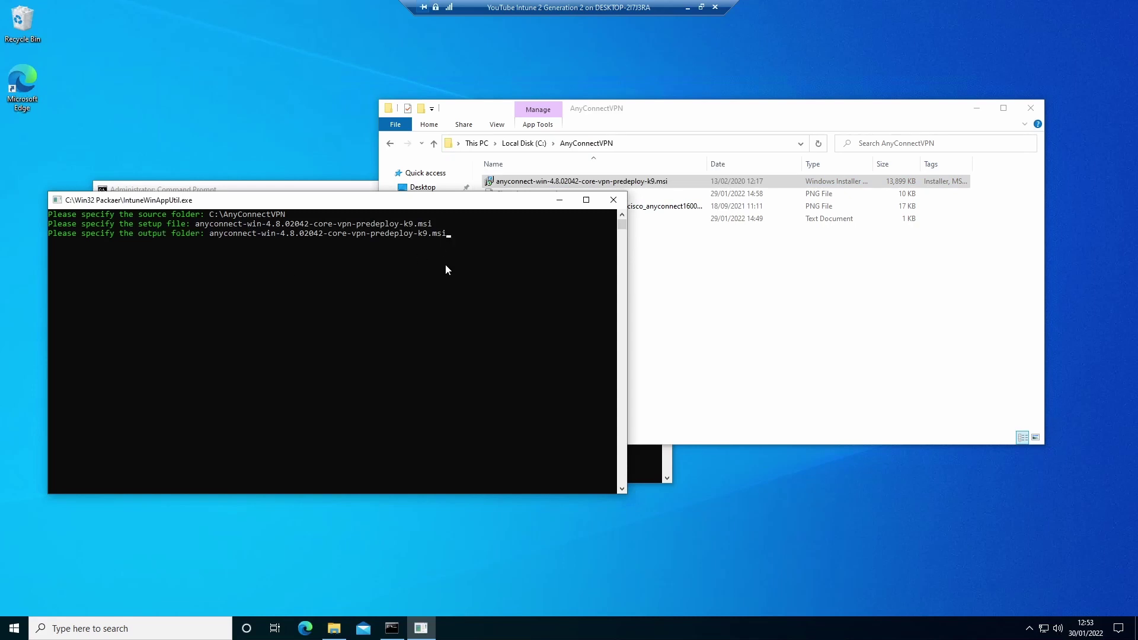
key("Escape")
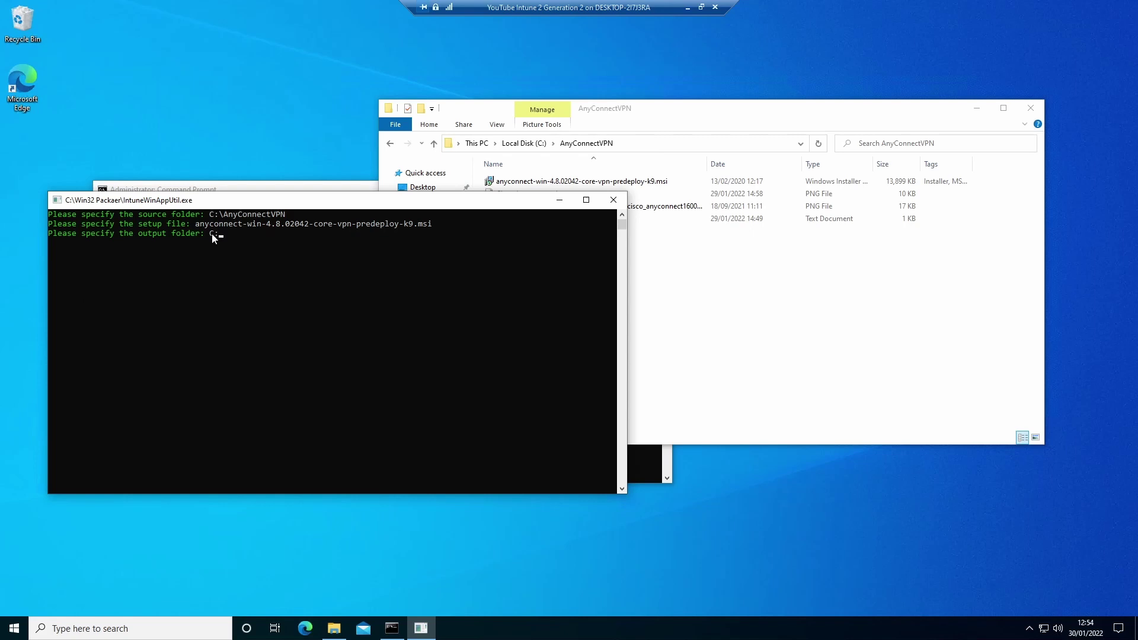
type("C:\\anyconne")
key("BackSpace")
key("BackSpace")
key("BackSpace")
key("BackSpace")
type("ectvpn")
key("Return")
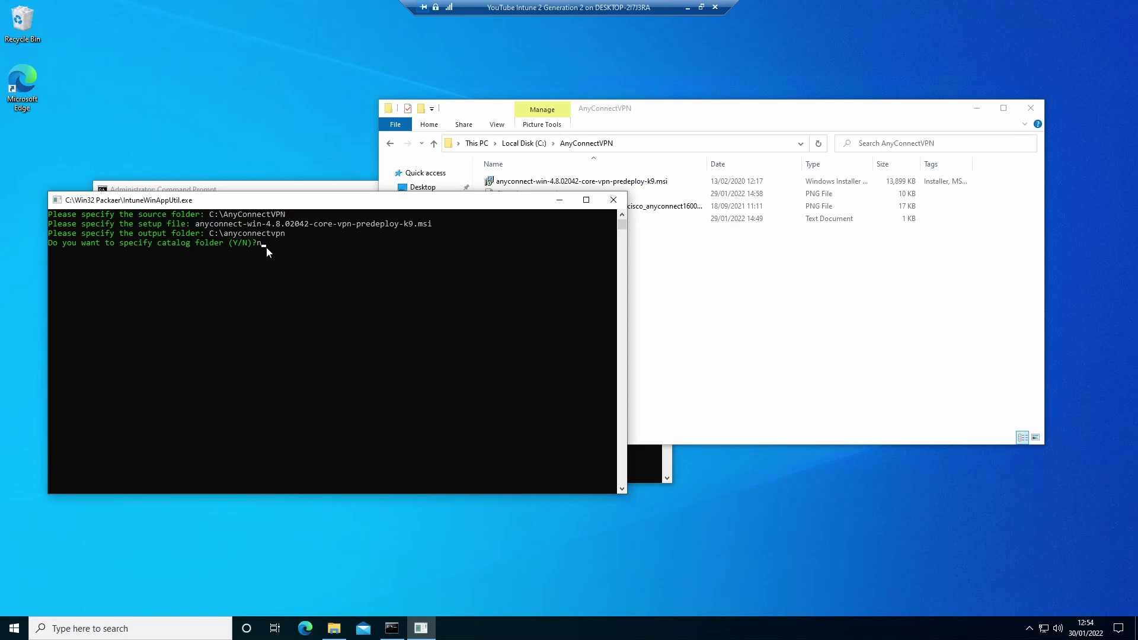
type("n")
key("Return")
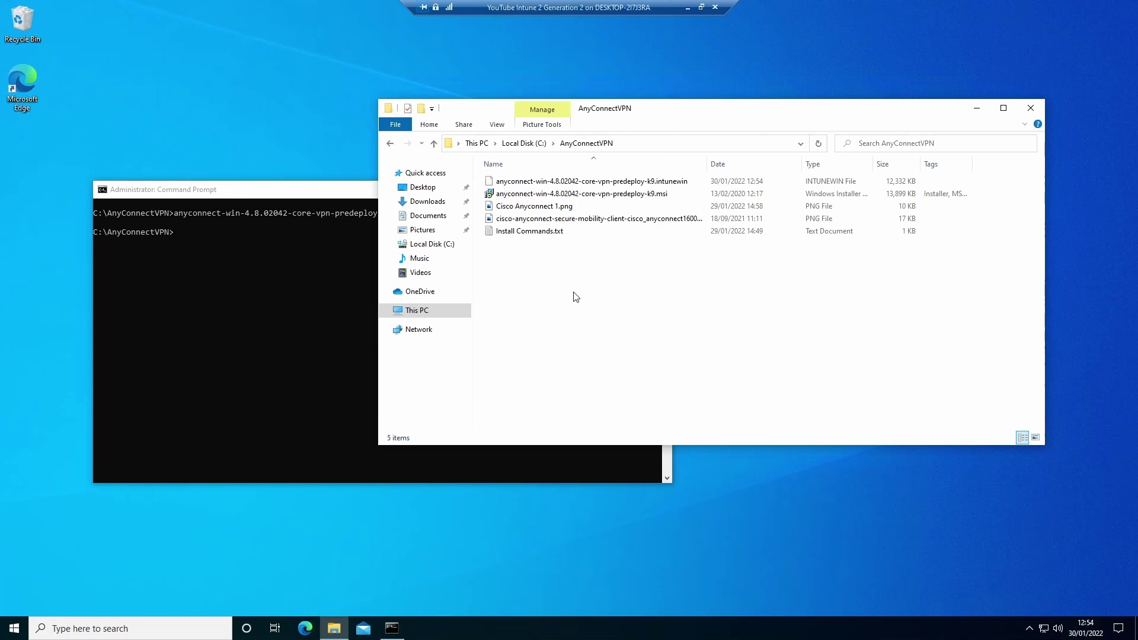
left_click(524, 143)
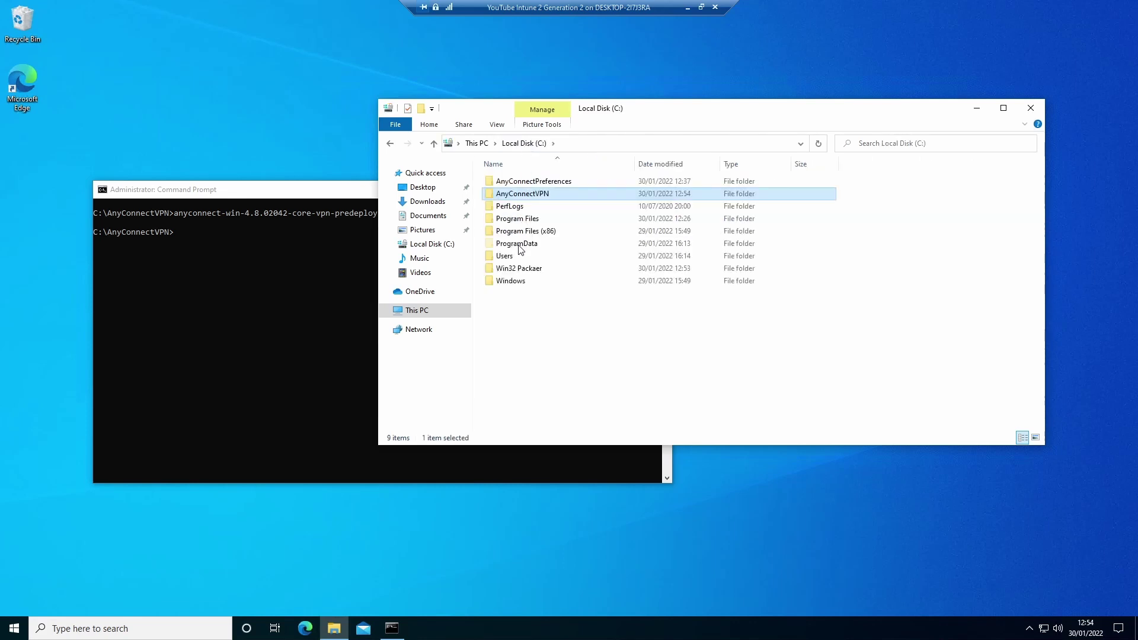
left_click(520, 270)
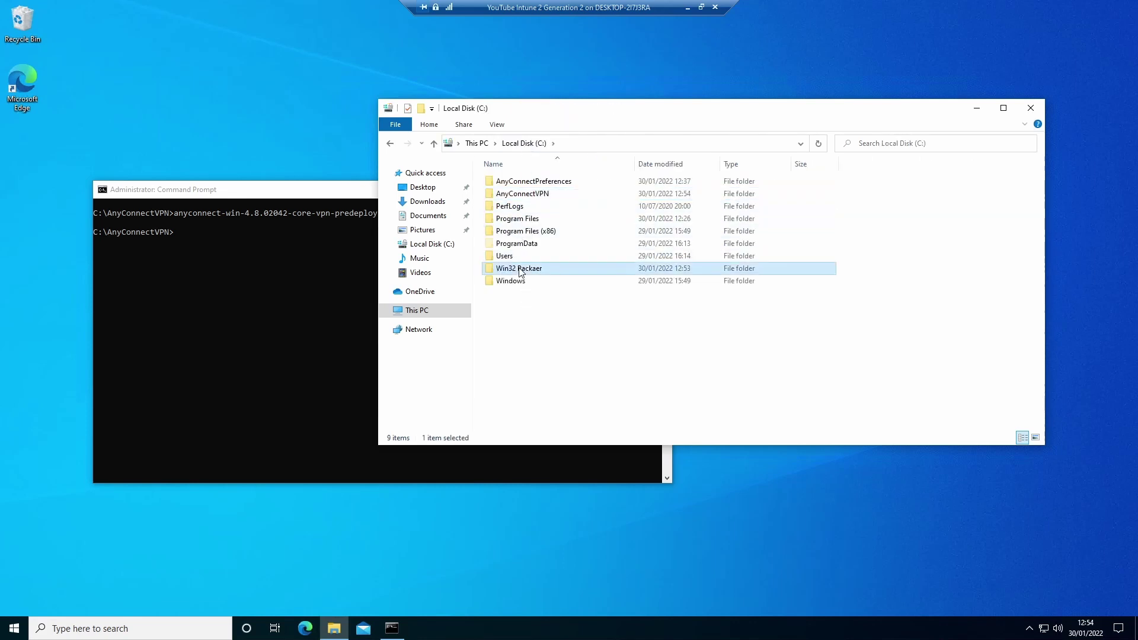
Step: Relaunch IntuneWinAppUtil and enter C:\AnyConnectPreferences as the source folder
double_click(520, 269)
double_click(517, 182)
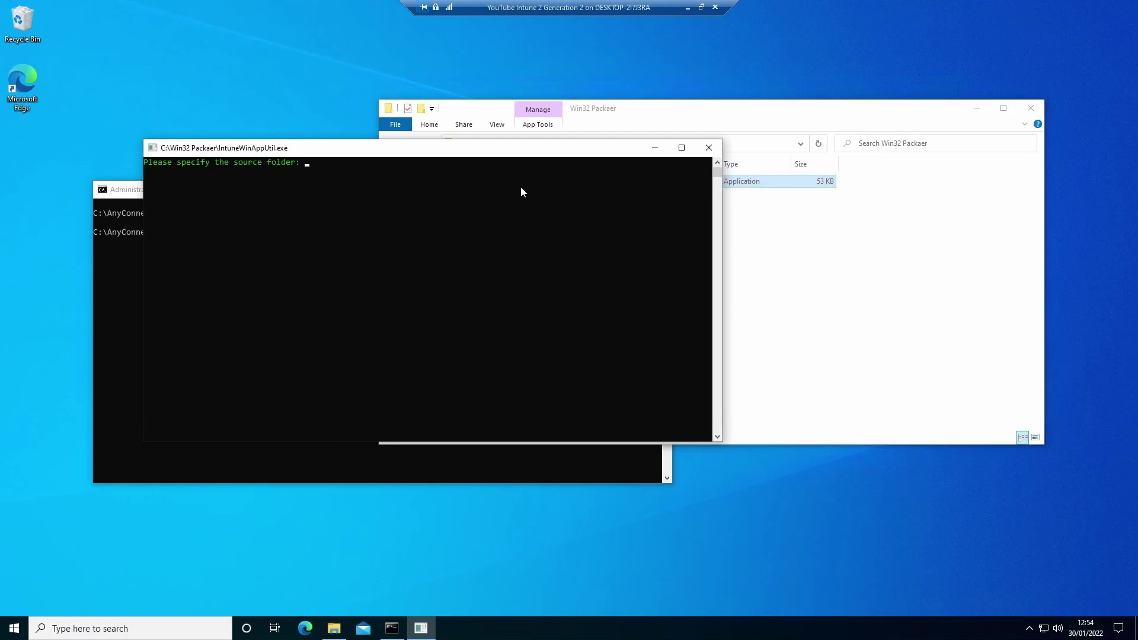
left_click(774, 264)
left_click(523, 142)
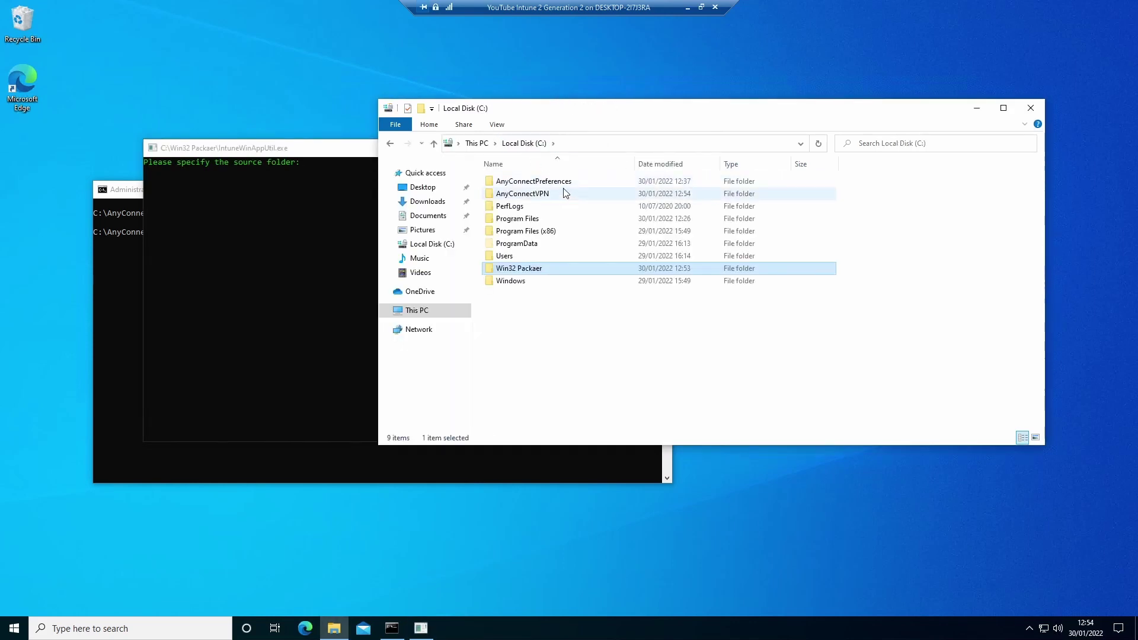
double_click(533, 181)
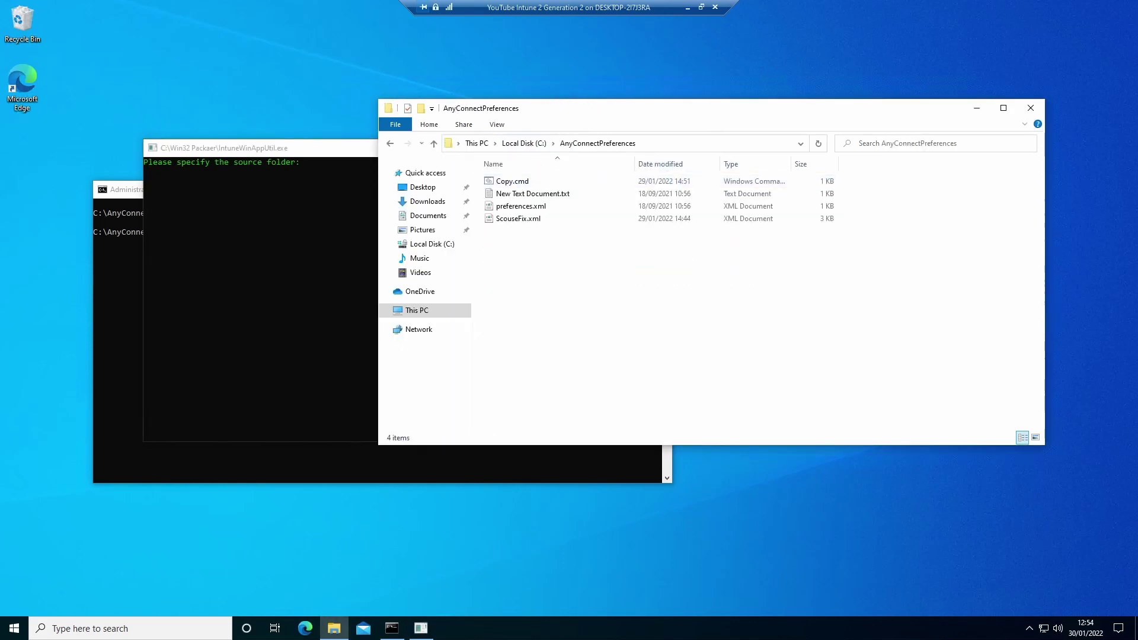
left_click(592, 143)
key("ctrl+c")
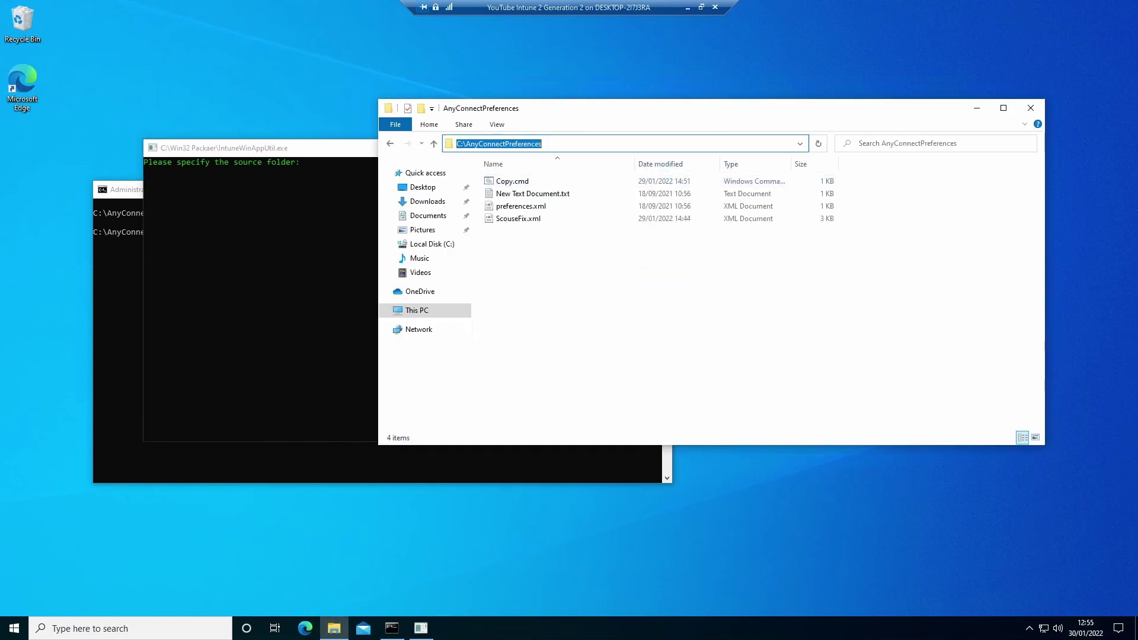
left_click(350, 169)
key("ctrl+v")
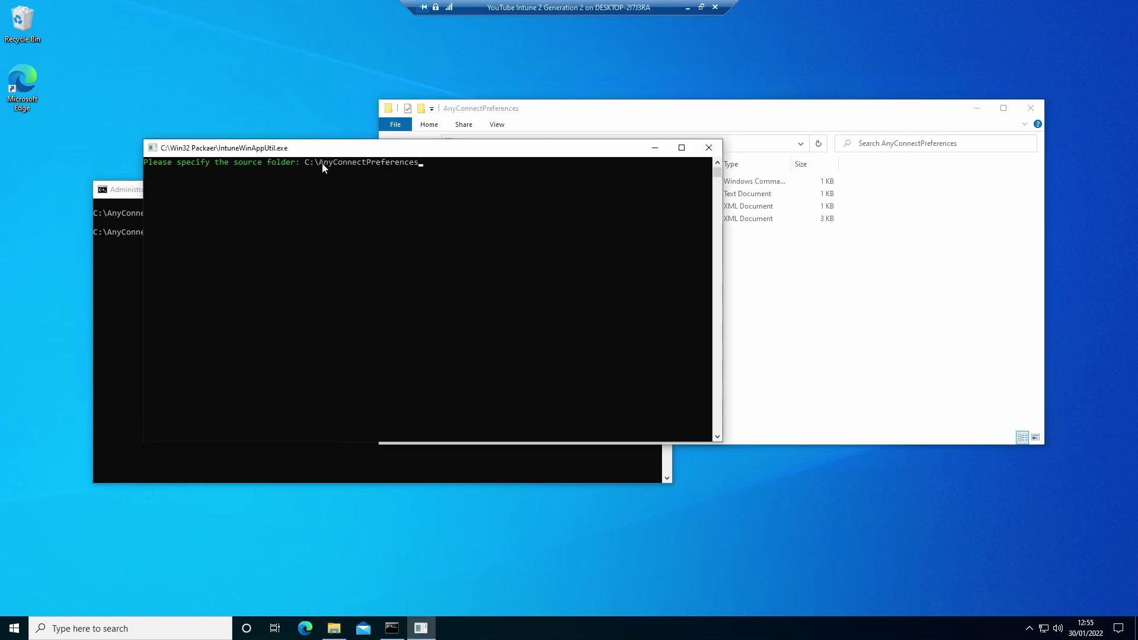
key("Return")
Step: Set setup file copy.cmd, output folder C:\AnyConnectPreferences, and answer N to catalog folder
left_click(661, 117)
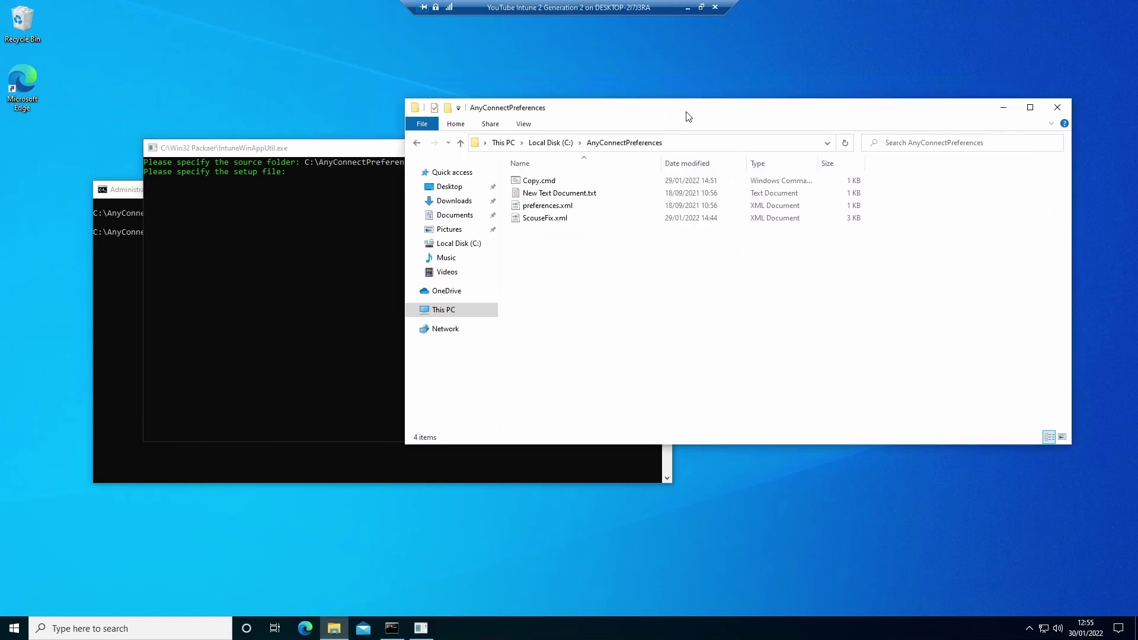
left_click(318, 182)
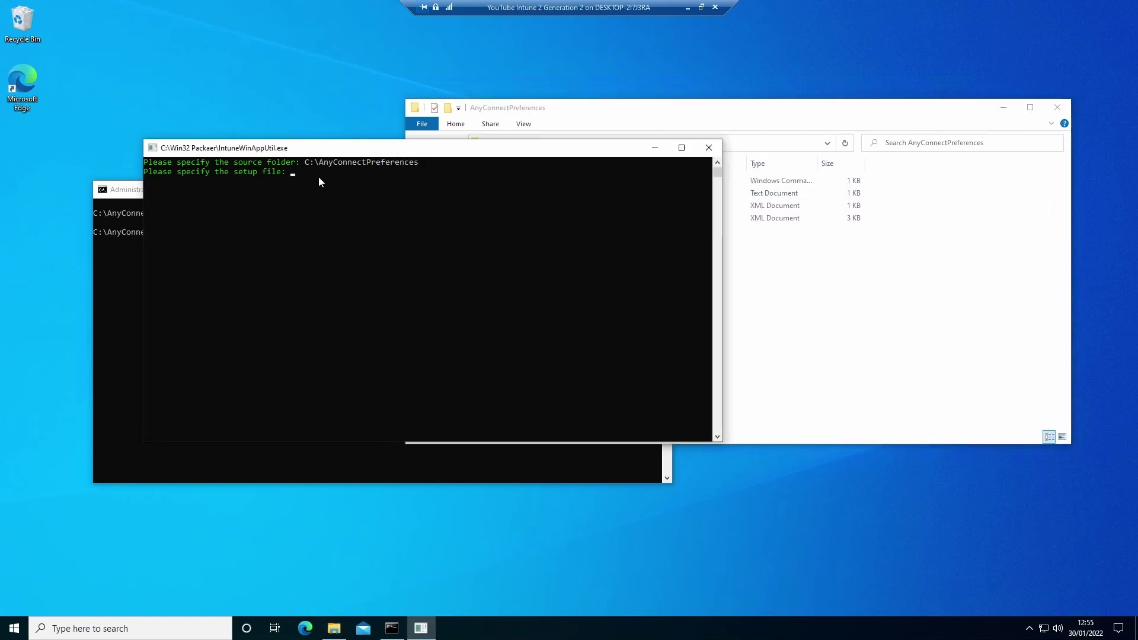
type("copy.cmd")
key("Return")
type("C:\\AnyConnectPreferences")
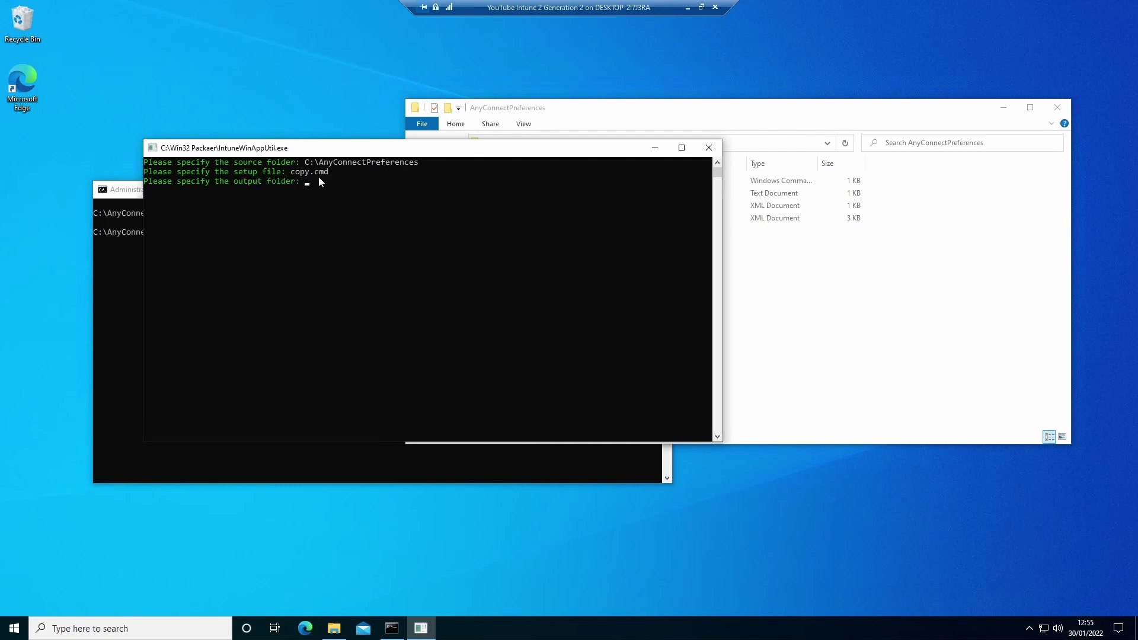
key("Return")
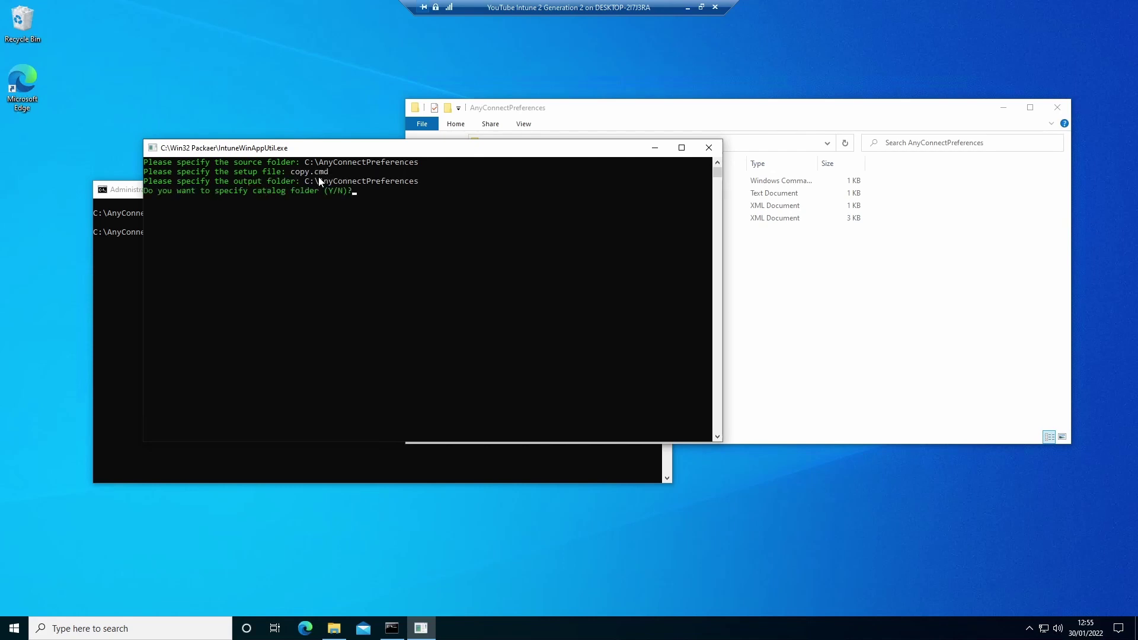
type("n")
key("Return")
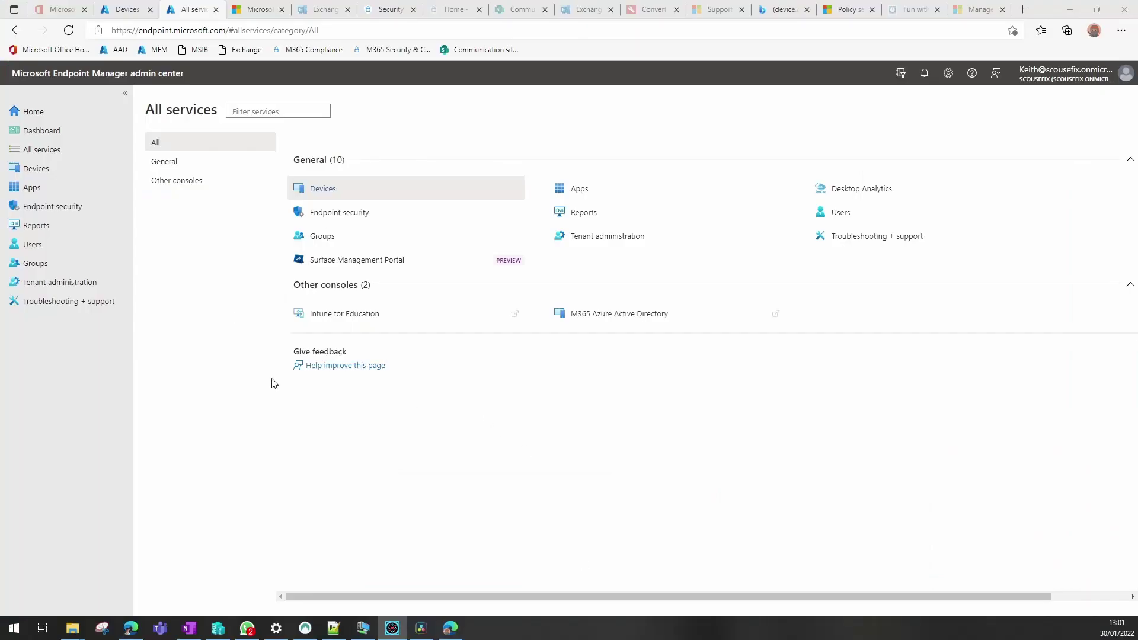
Step: Under Apps > Windows, add a new app and pick Windows app (Win32) as its type
left_click(33, 191)
left_click(171, 255)
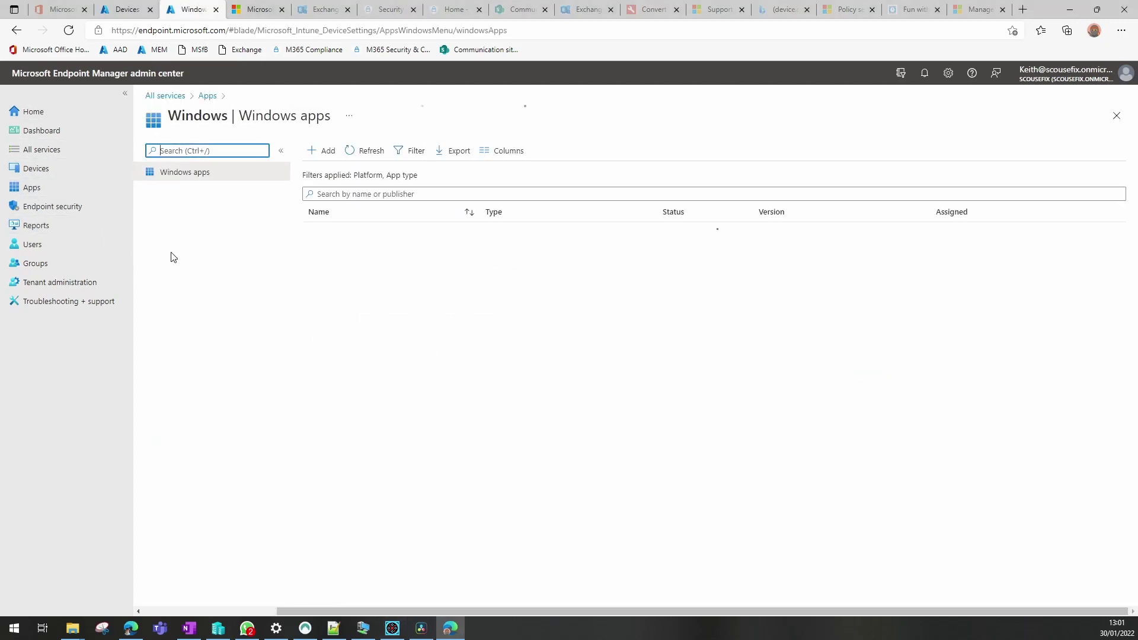
left_click(325, 151)
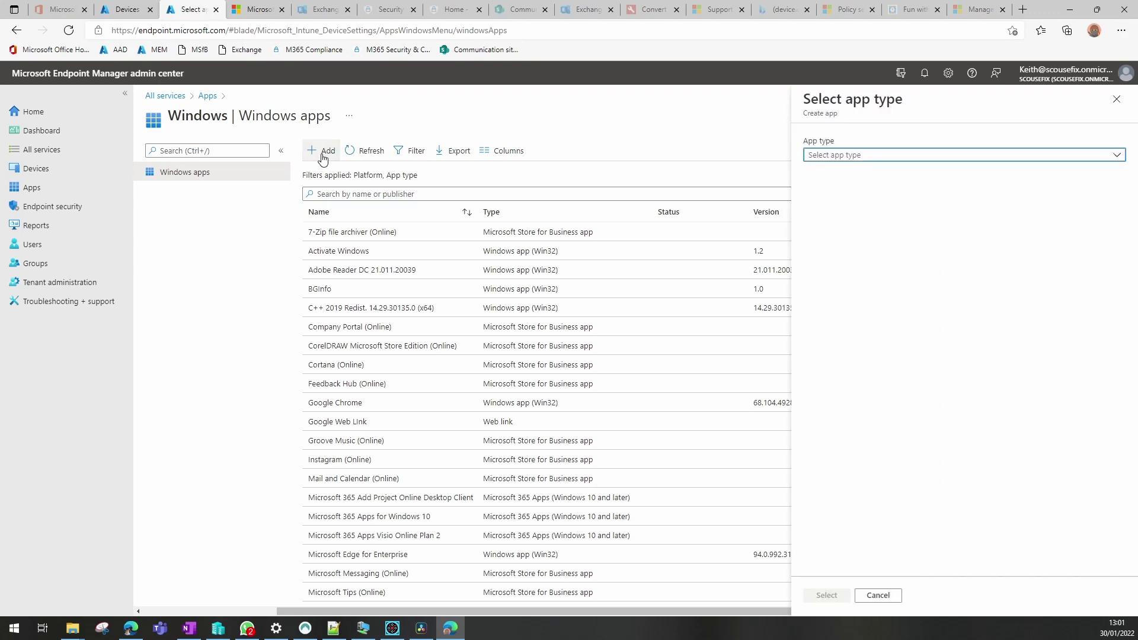
left_click(883, 159)
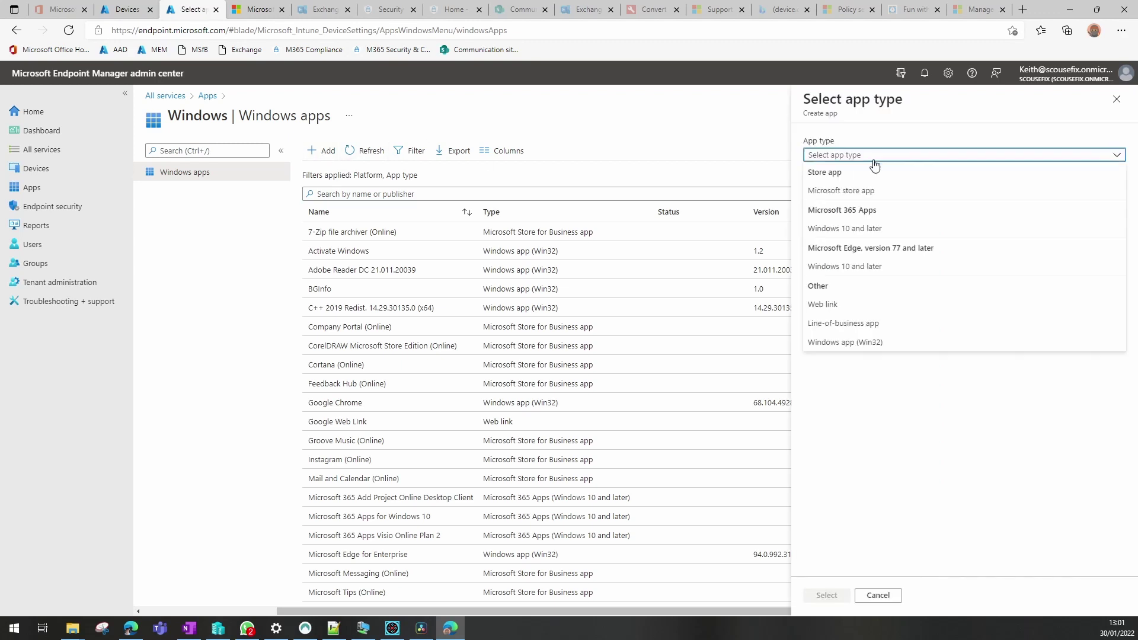
left_click(847, 343)
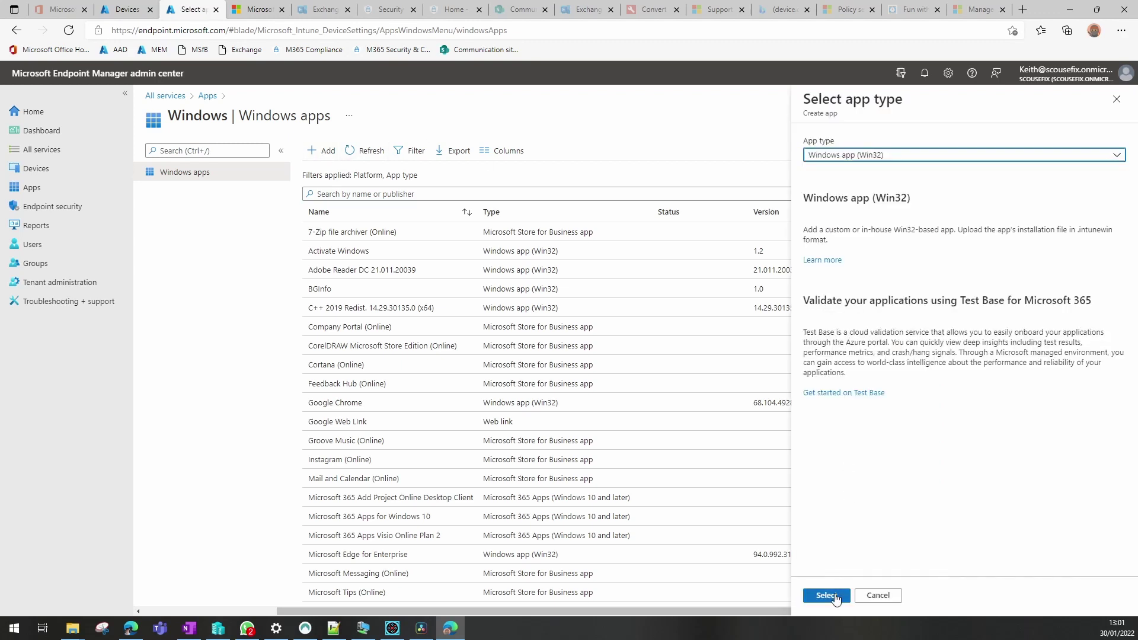
Step: Load the AnyConnect .intunewin from D:\Autopilot\Win32AppsSource\AnyConnectVPN as the app package file
left_click(827, 595)
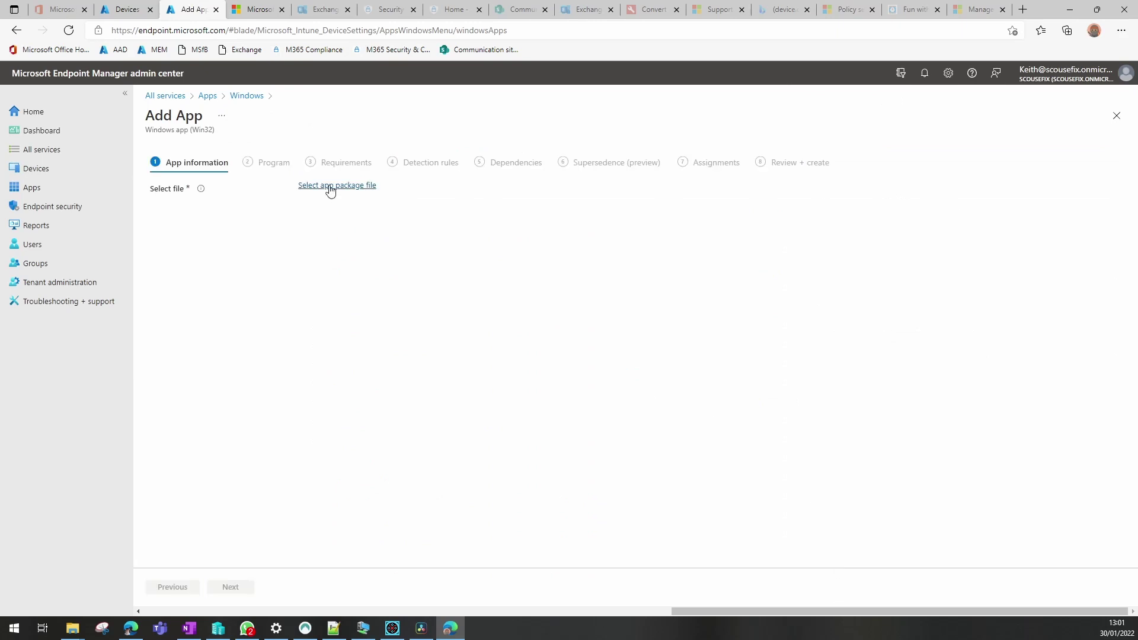
left_click(331, 186)
left_click(849, 149)
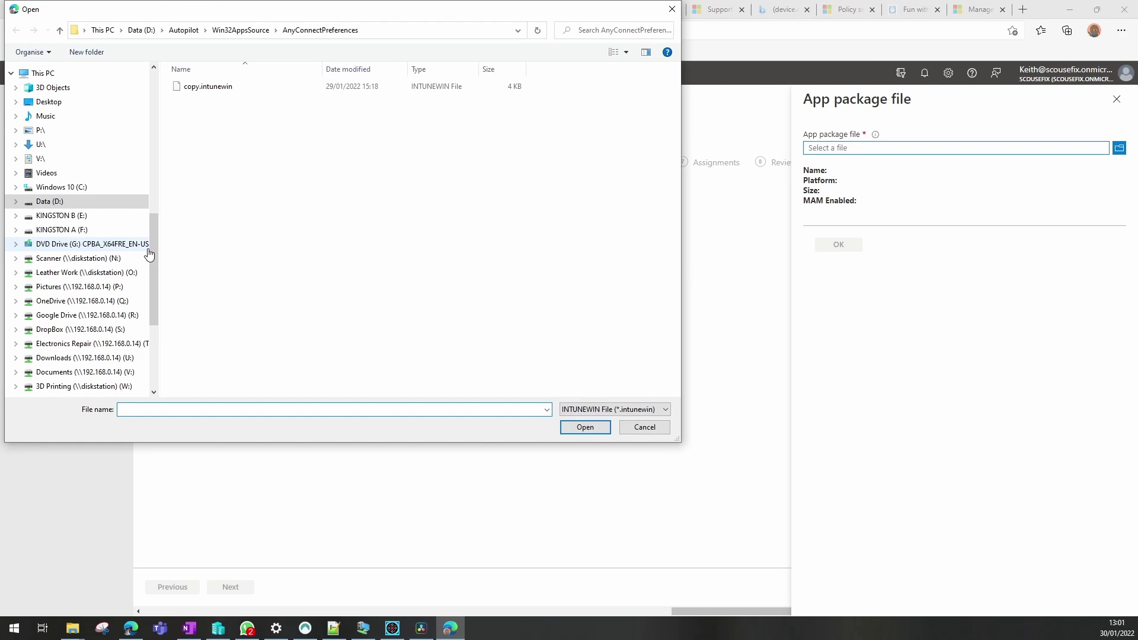
left_click_drag(151, 255, 148, 294)
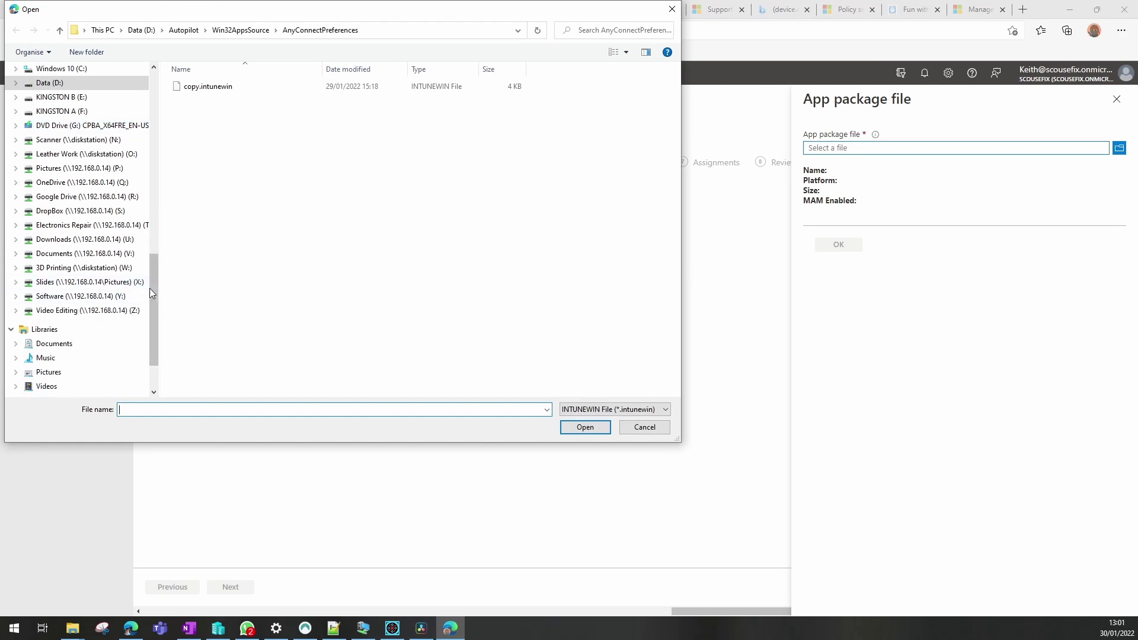
scroll(85, 216, "up", 3)
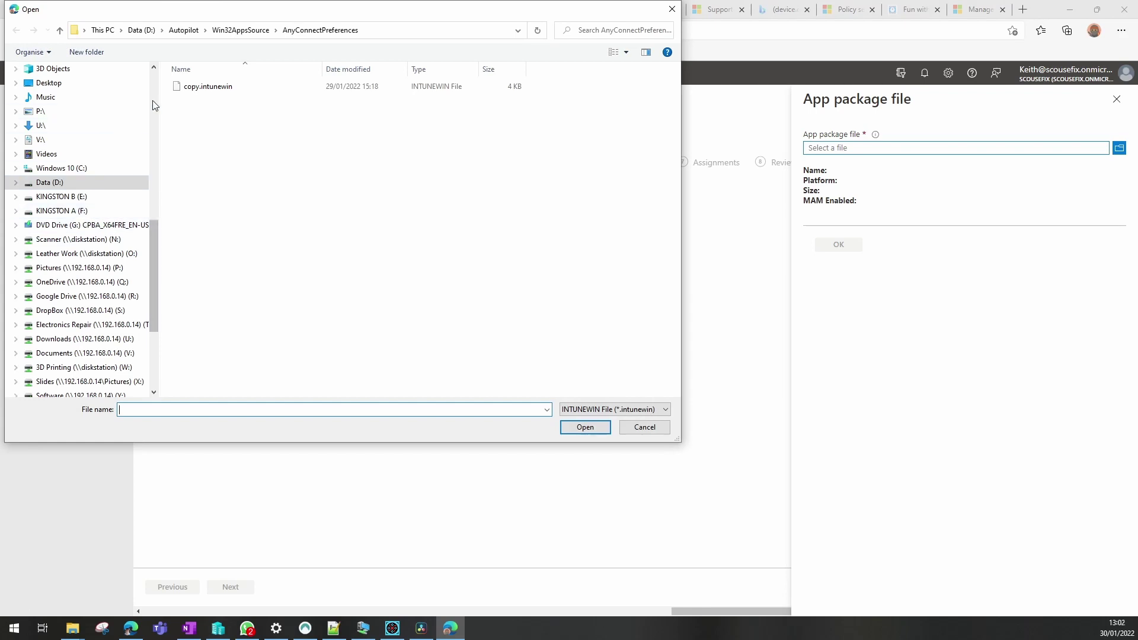
left_click(49, 182)
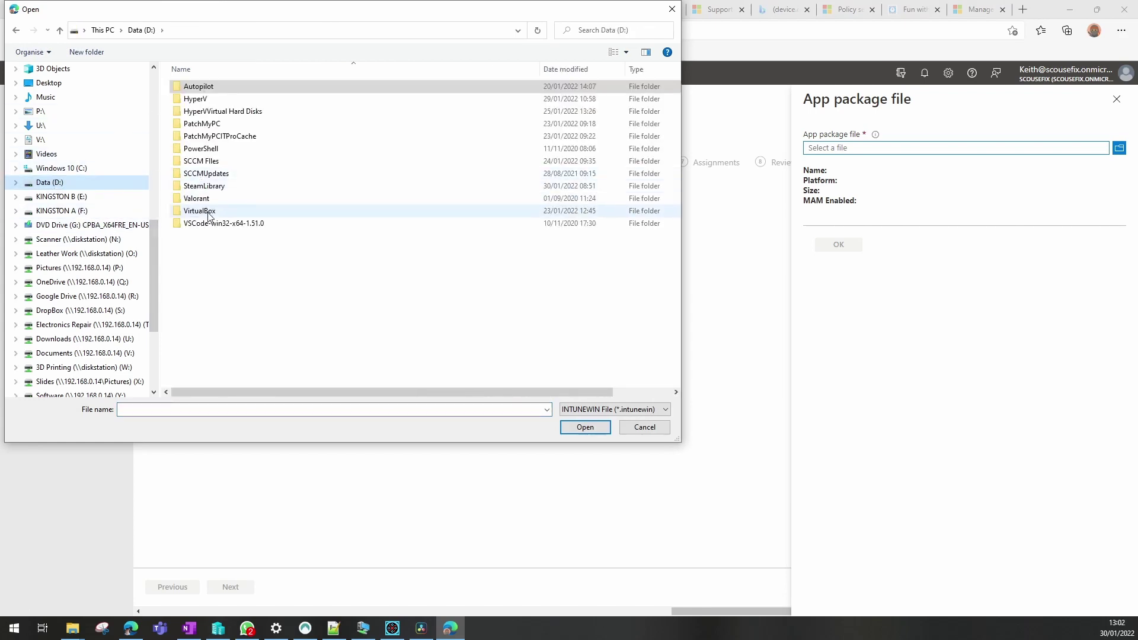
double_click(205, 87)
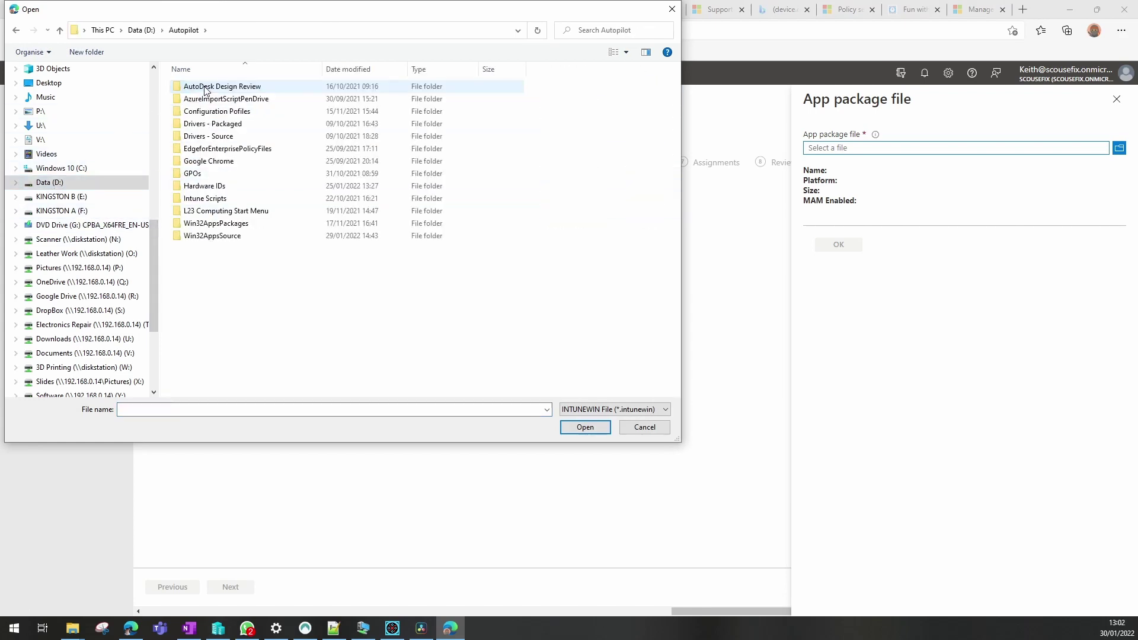
double_click(220, 236)
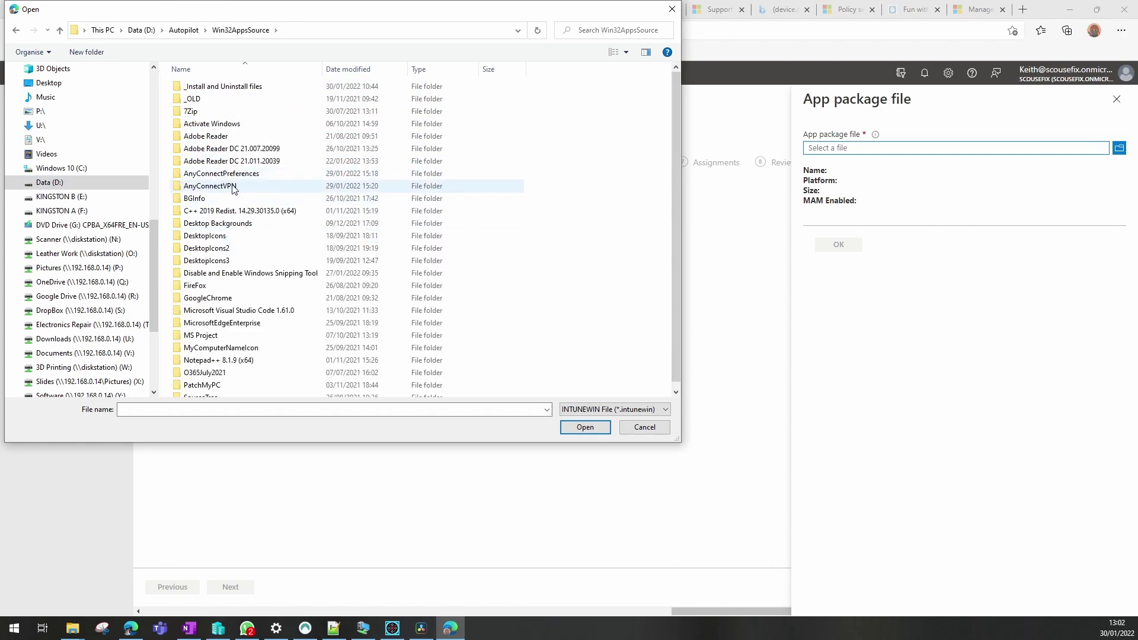
double_click(225, 187)
left_click(200, 104)
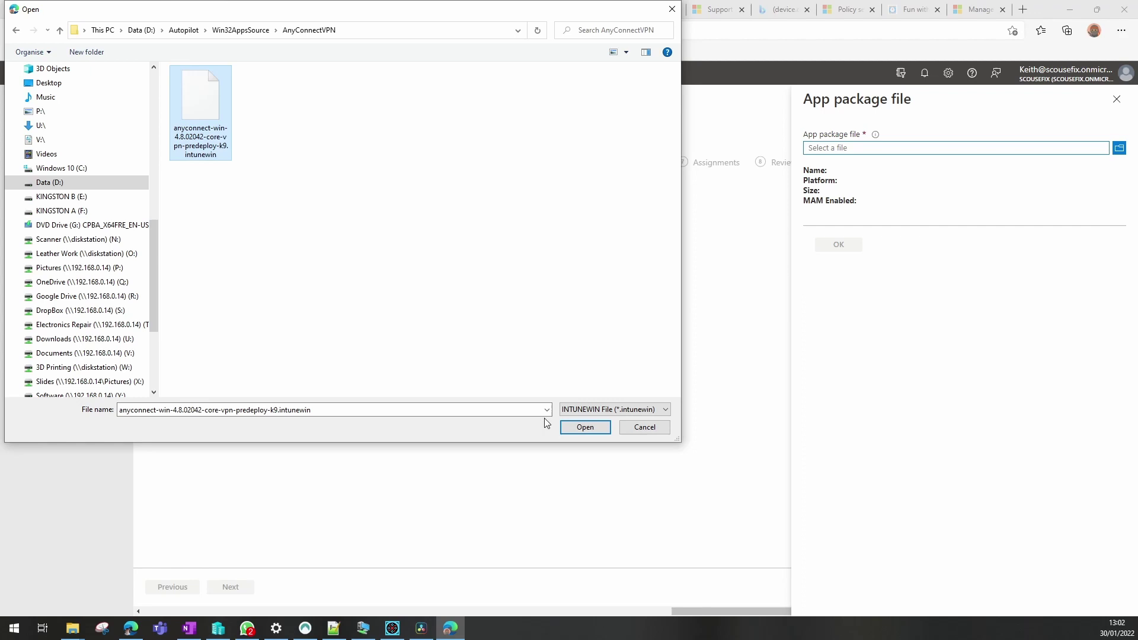
left_click(570, 427)
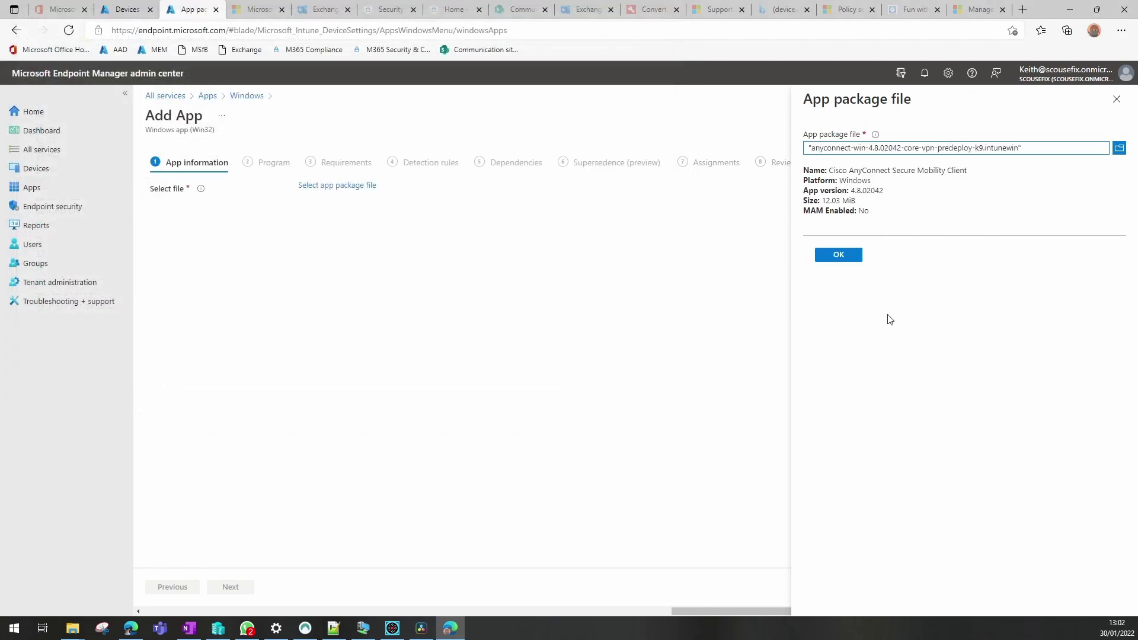
left_click(844, 258)
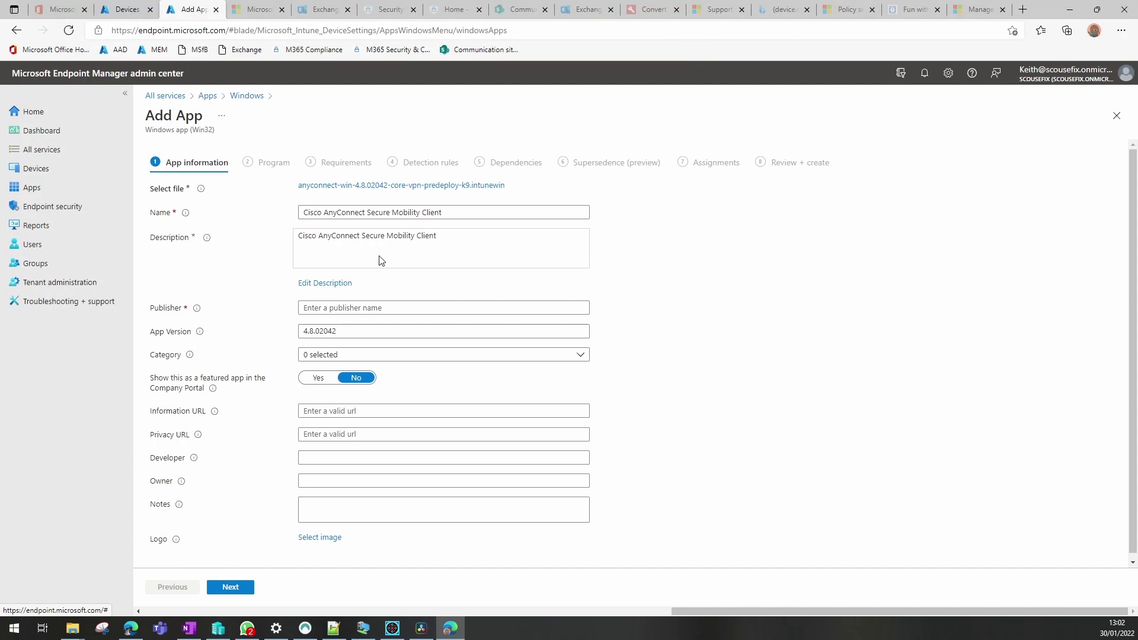
Step: Enter Cisco as the app publisher and continue to the Program step
left_click(358, 308)
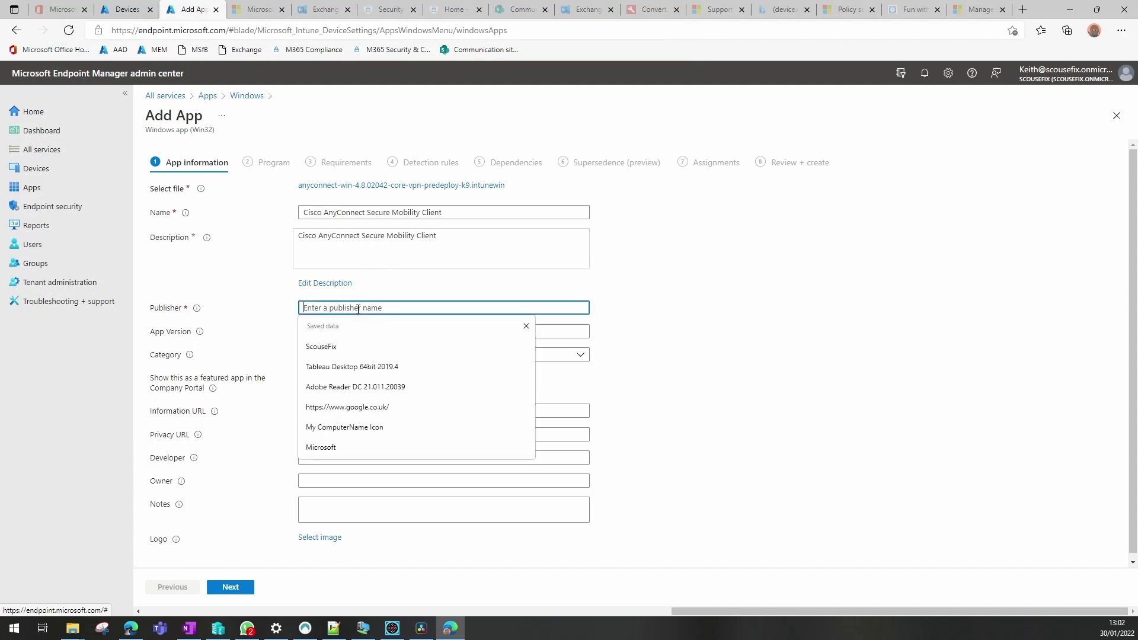
type("Cisco")
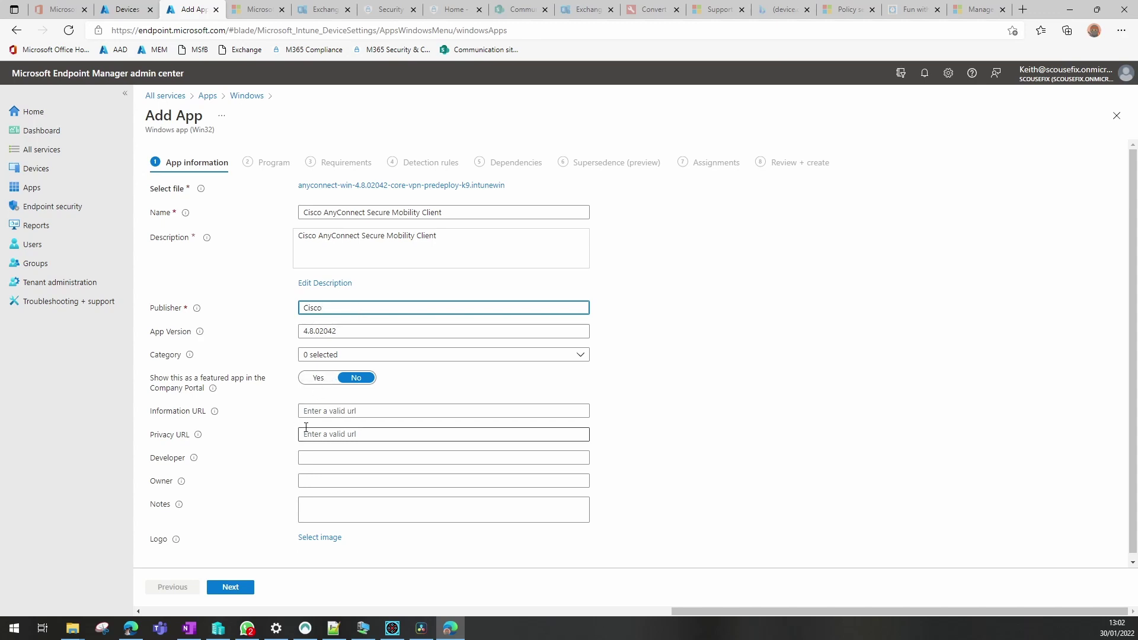
left_click(243, 590)
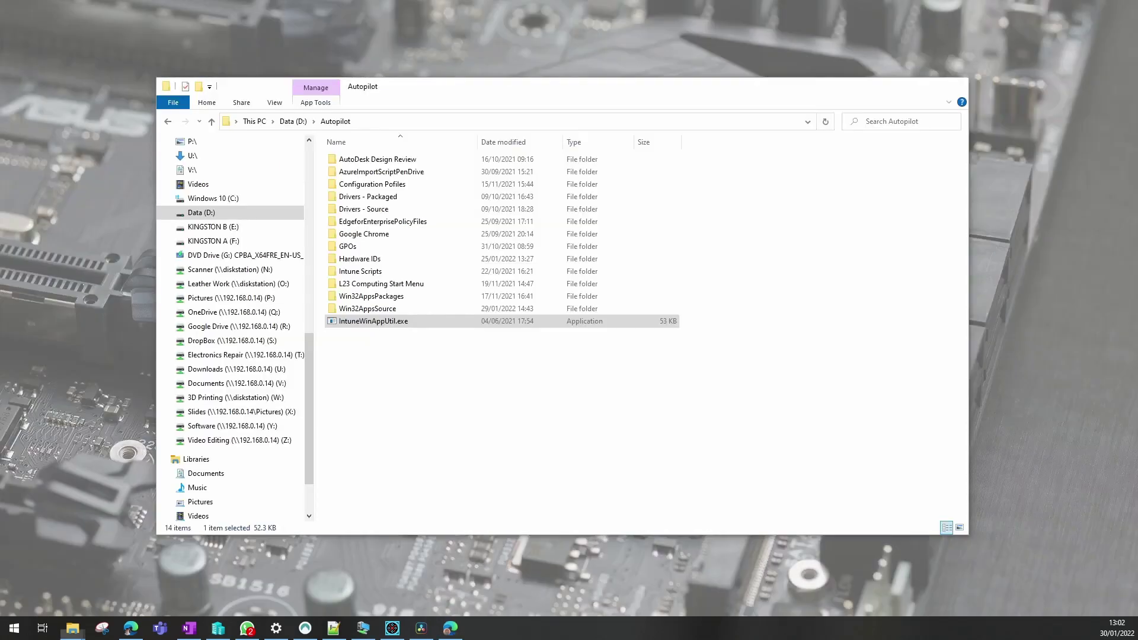
Step: Replace /q with /quiet /norestart in both the install and uninstall commands
left_click(72, 628)
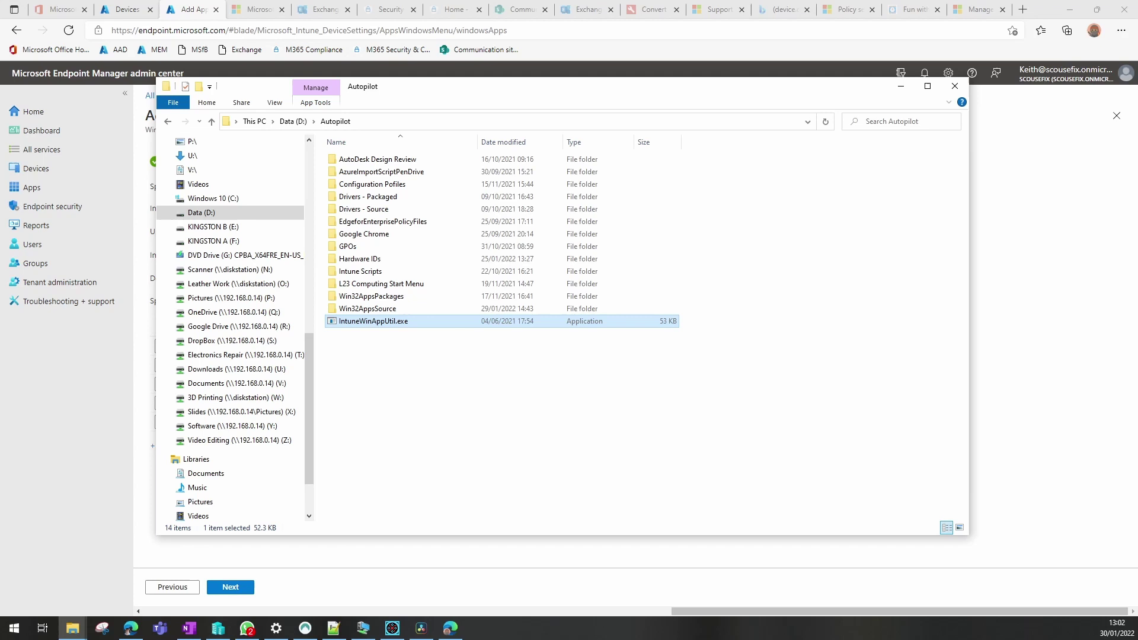
left_click_drag(536, 91, 490, 457)
left_click(72, 627)
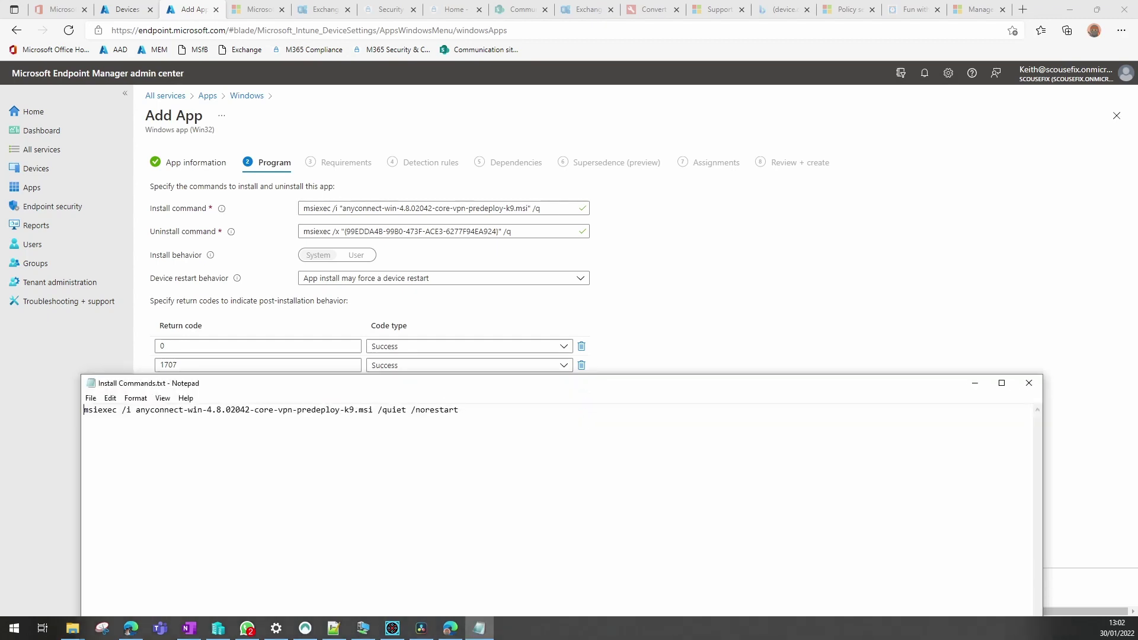
left_click_drag(474, 410, 380, 410)
key("ctrl+c")
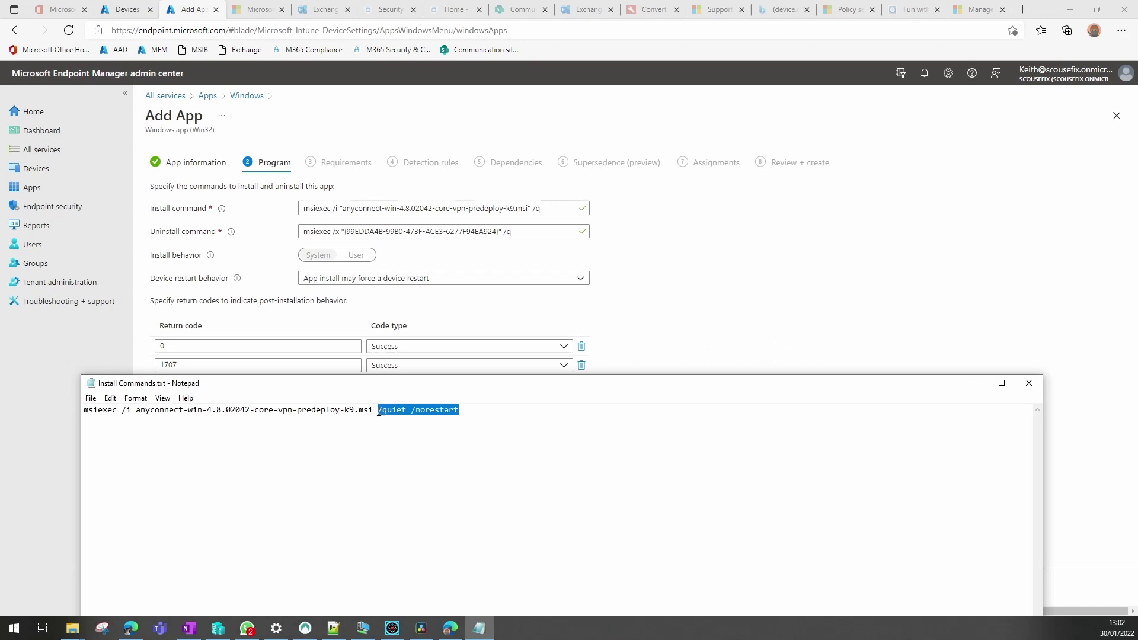
double_click(536, 207)
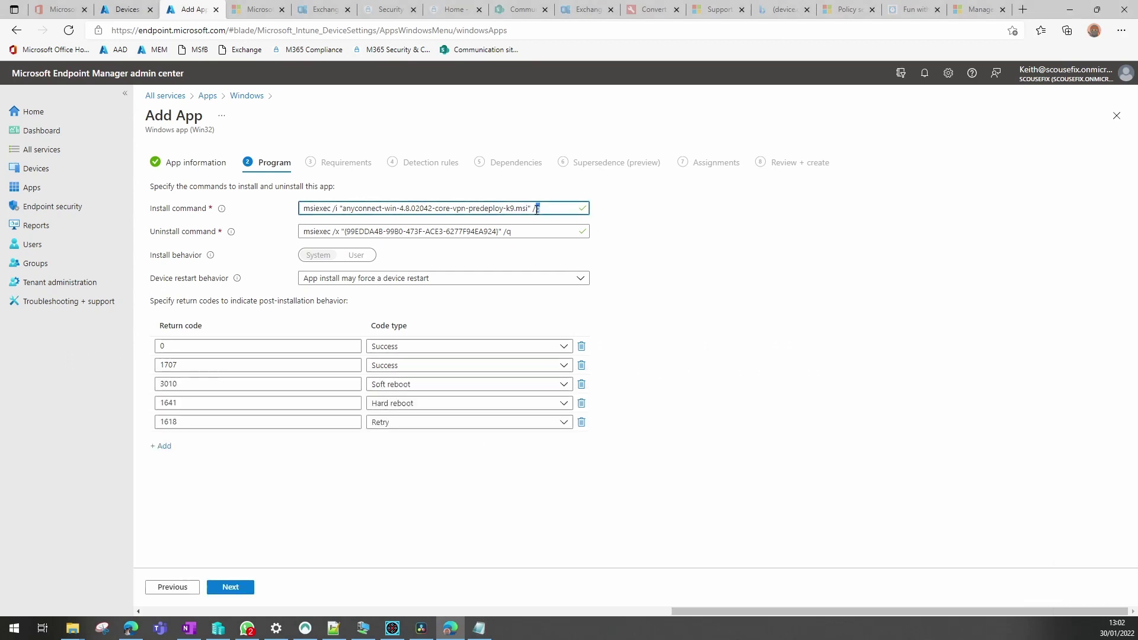
key("ctrl+v")
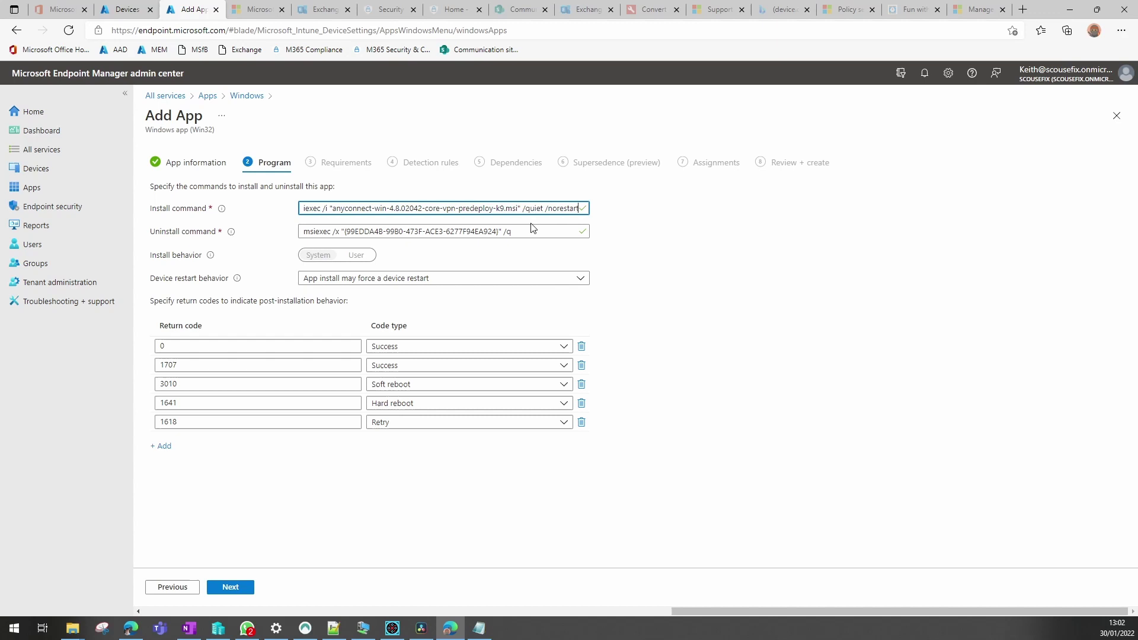
double_click(507, 231)
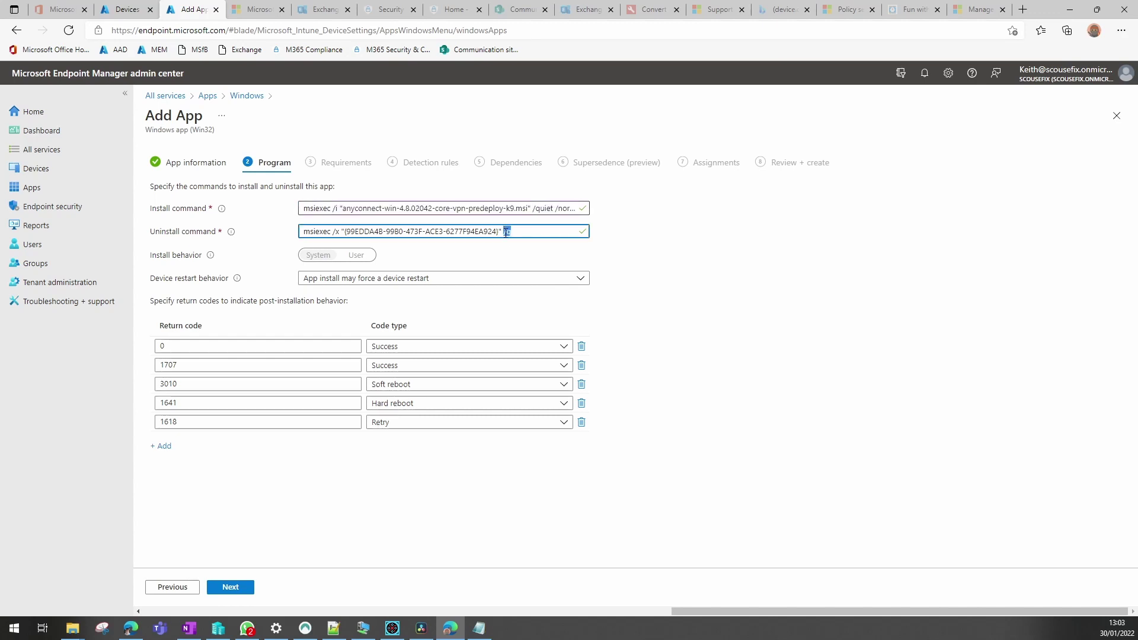
key("ctrl+v")
Step: On the Requirements step, allow 32-bit and 64-bit architectures with minimum OS Windows 10 1909
left_click(235, 587)
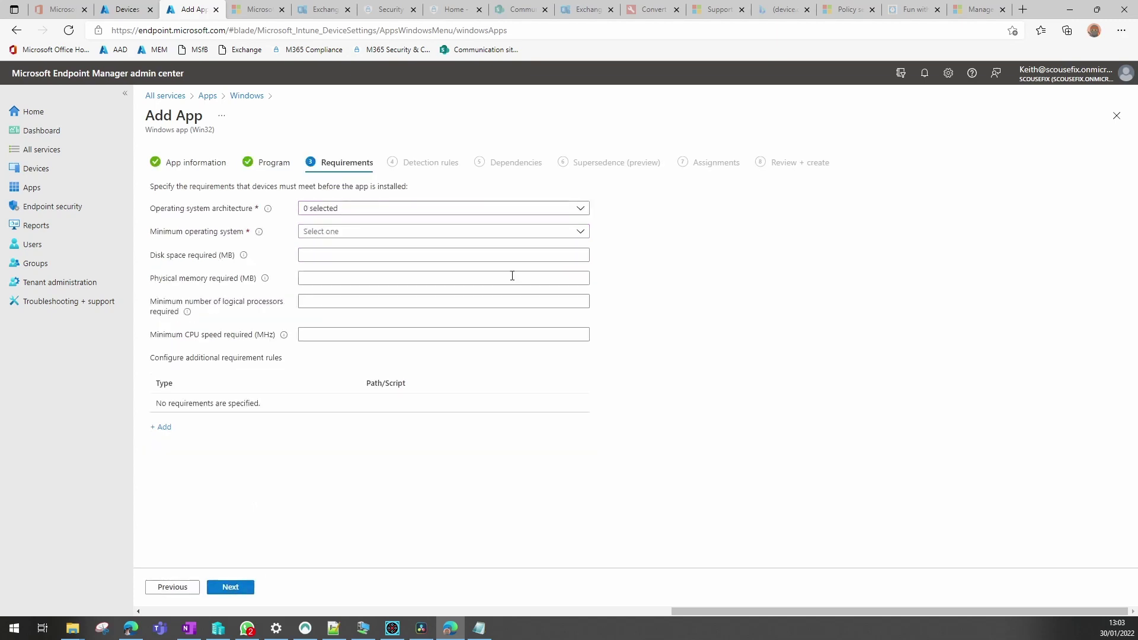
left_click(578, 210)
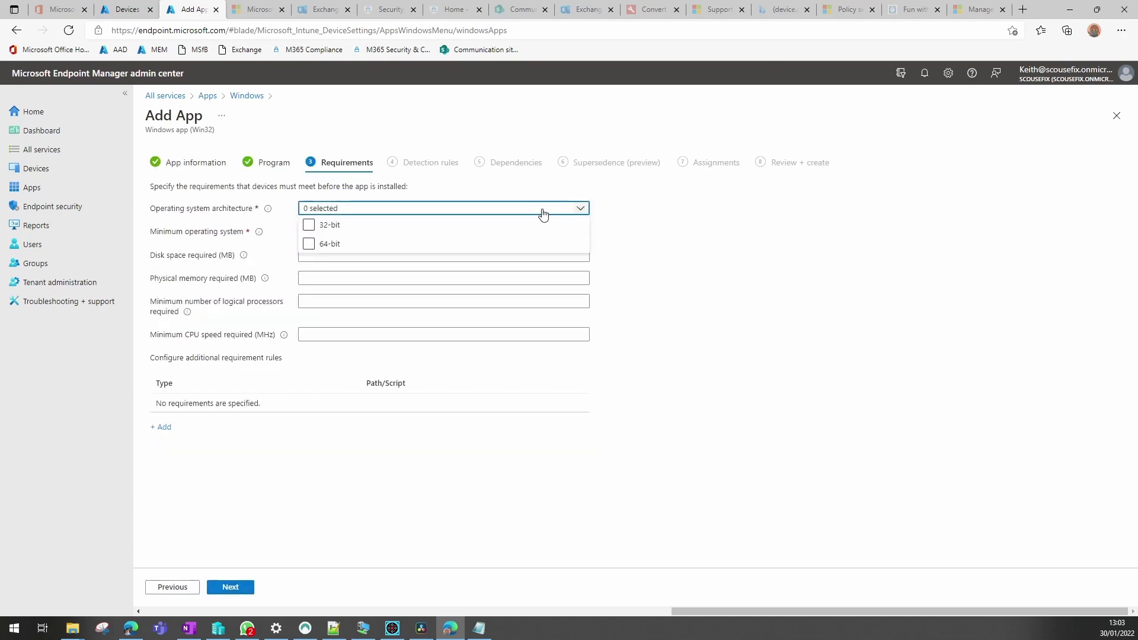
left_click(309, 225)
left_click(308, 243)
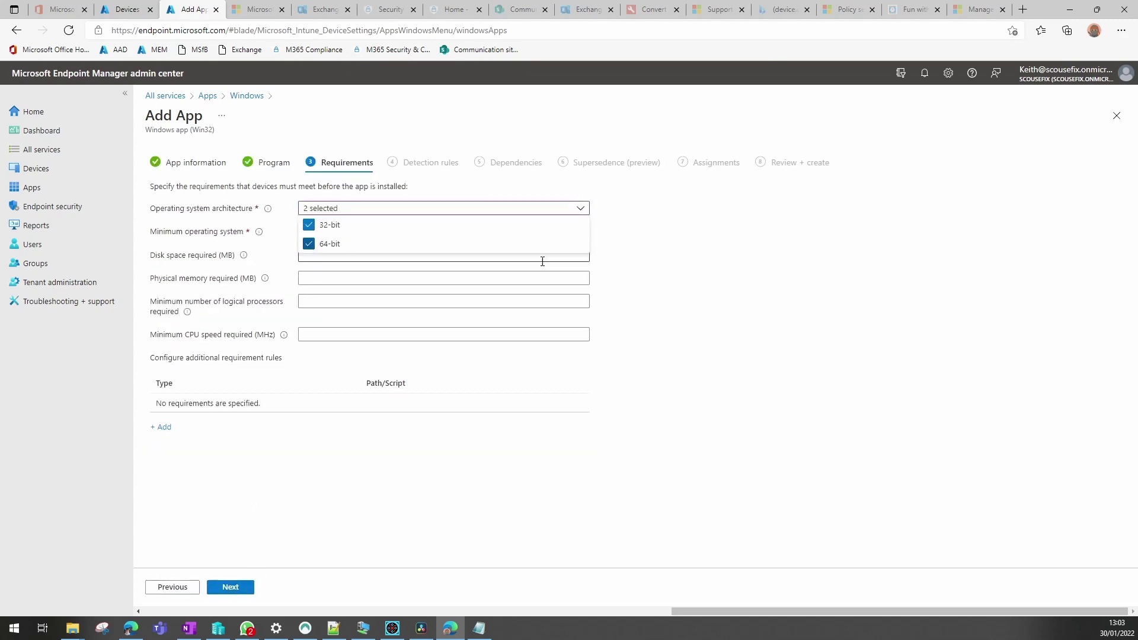
left_click(650, 268)
left_click(581, 232)
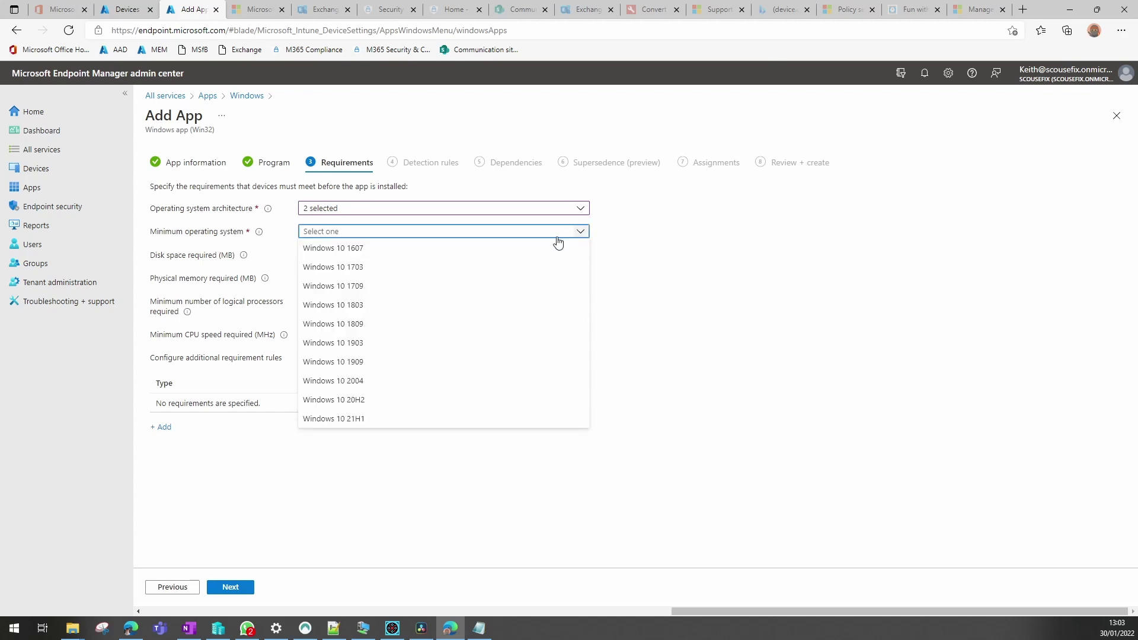
left_click(381, 363)
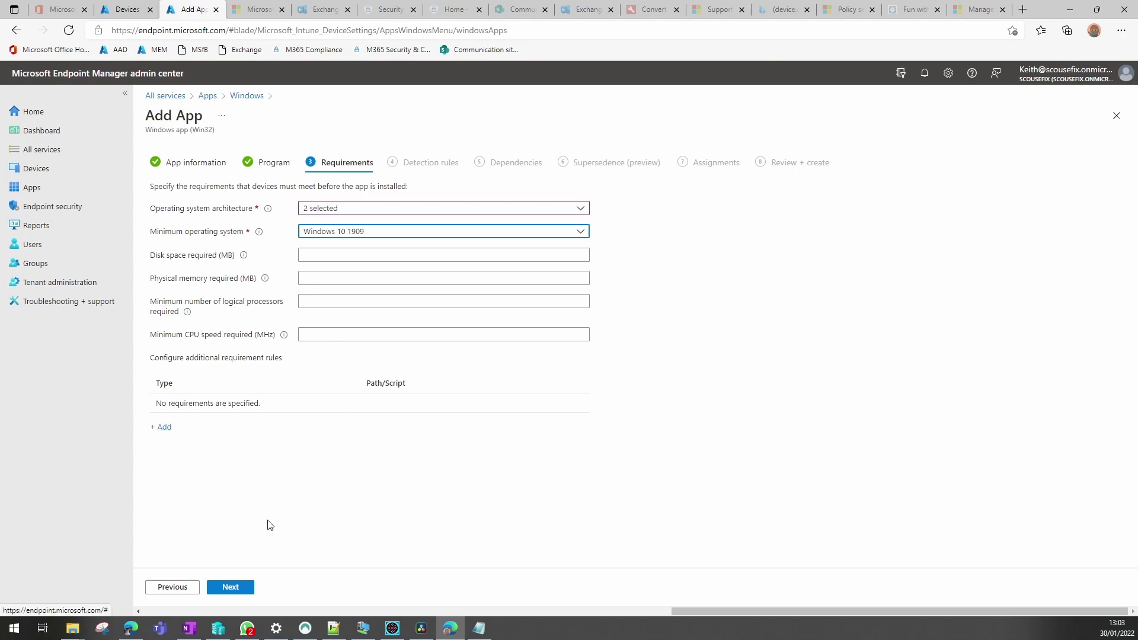
Step: Manually configure a detection rule of type MSI using the product code and save it
left_click(238, 593)
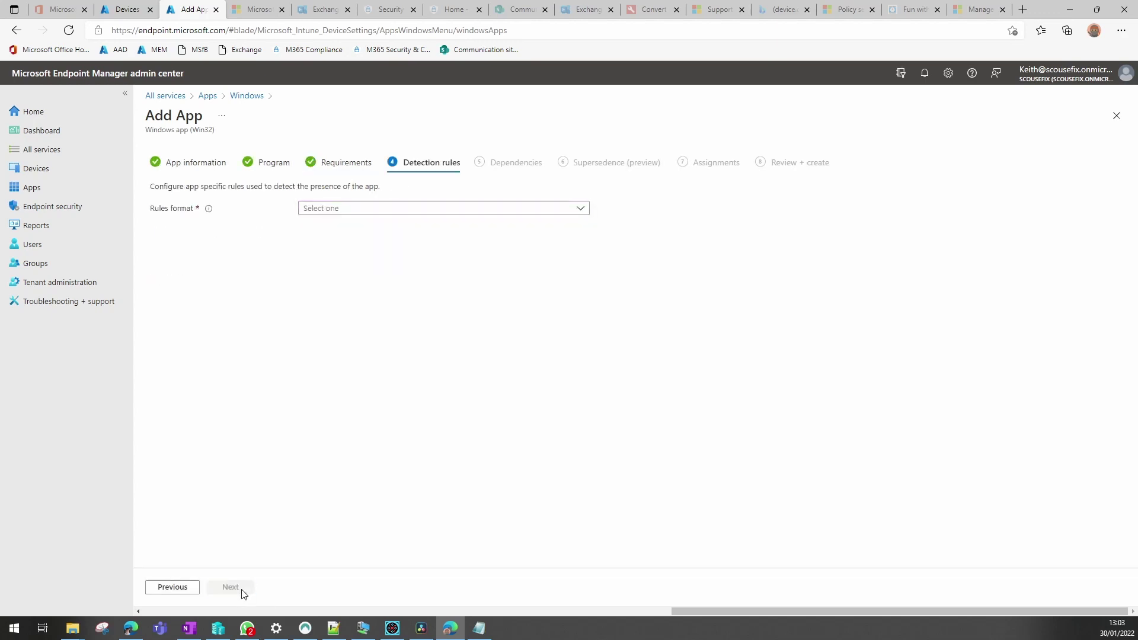
left_click(380, 211)
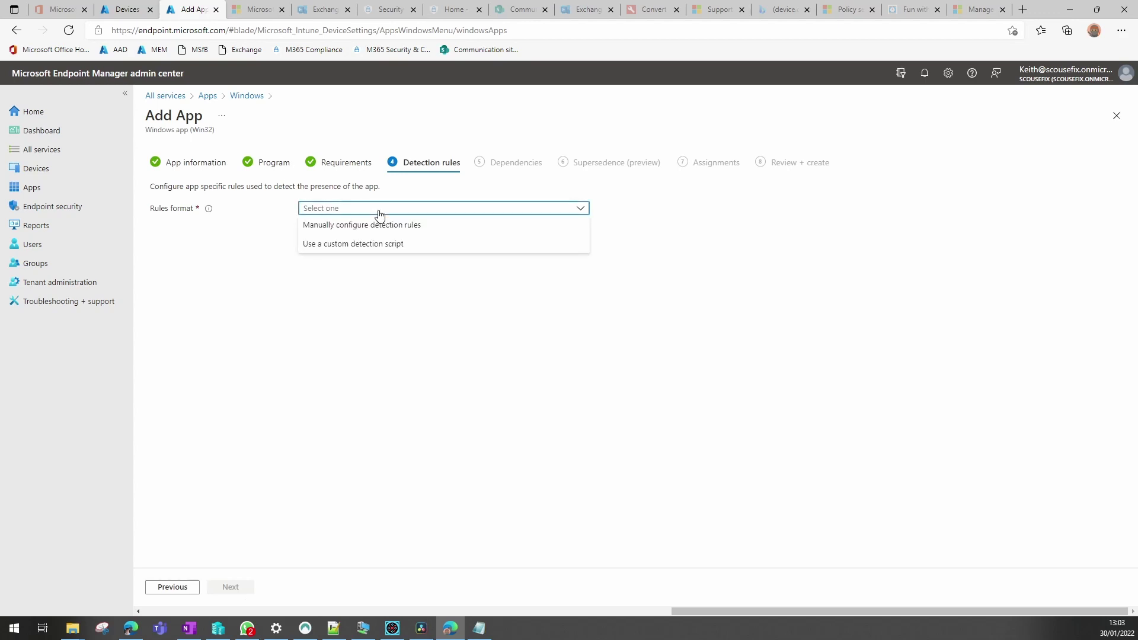
left_click(364, 226)
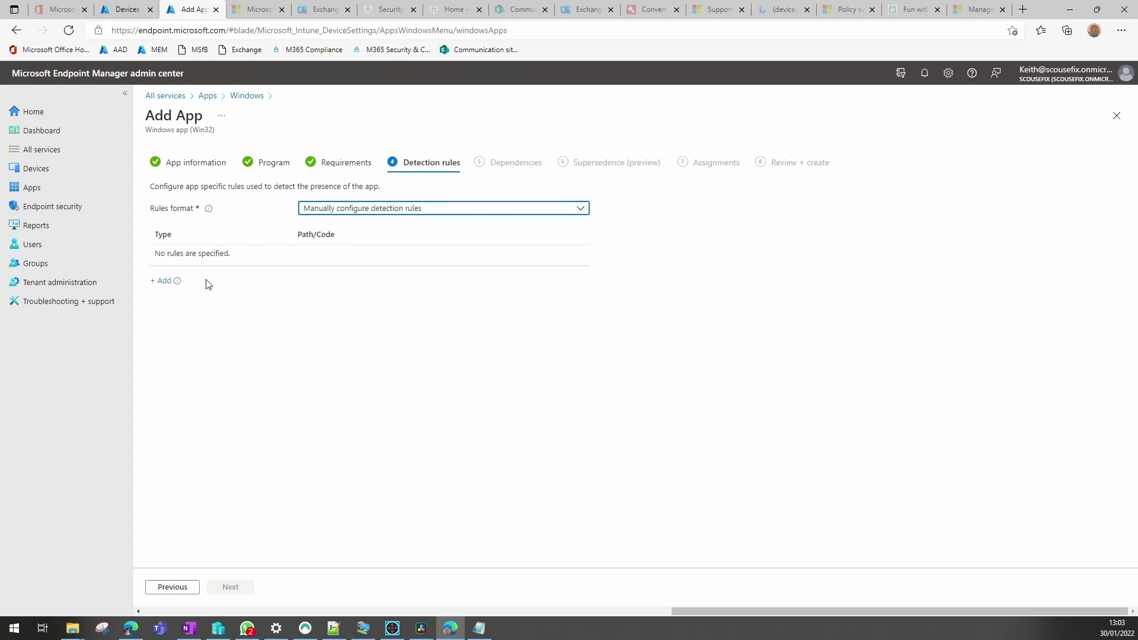
left_click(164, 281)
left_click(941, 172)
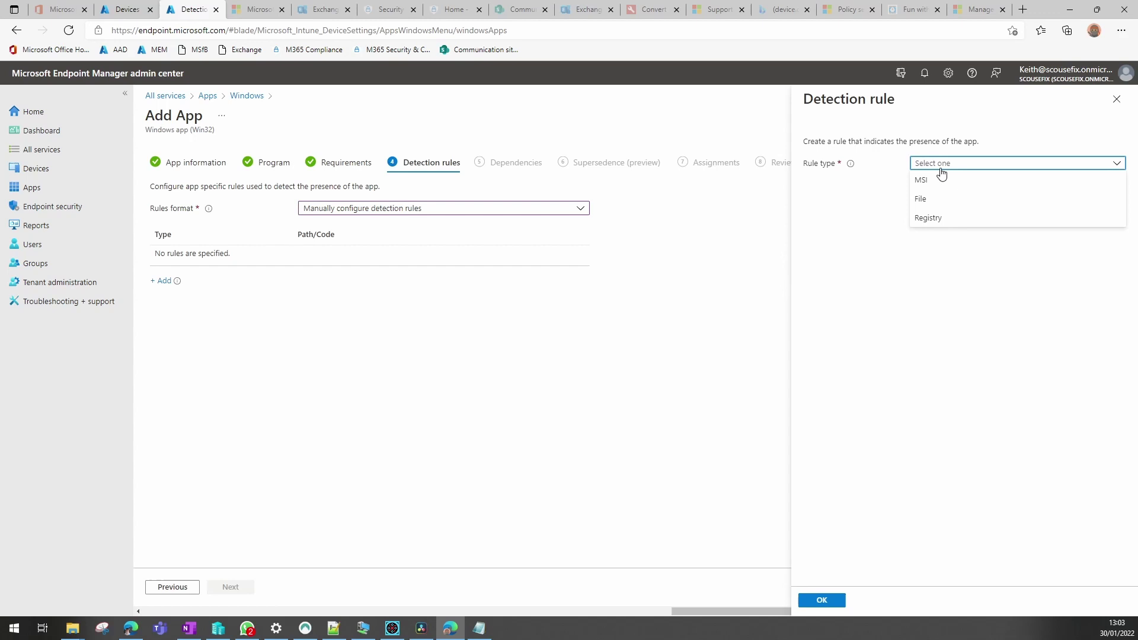
left_click(924, 179)
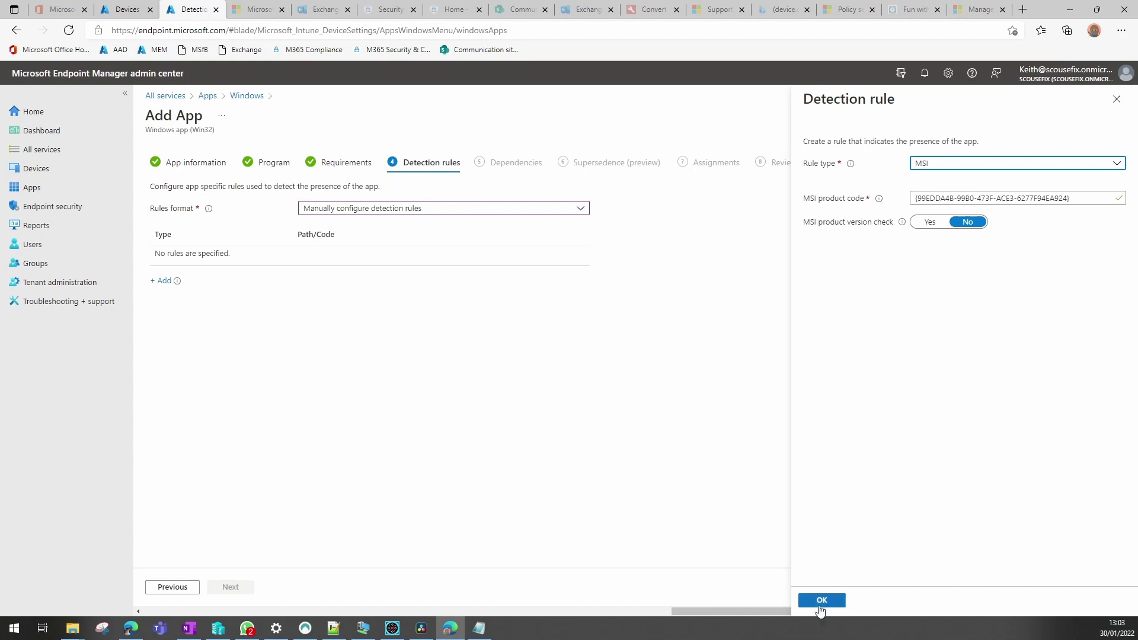
left_click(821, 600)
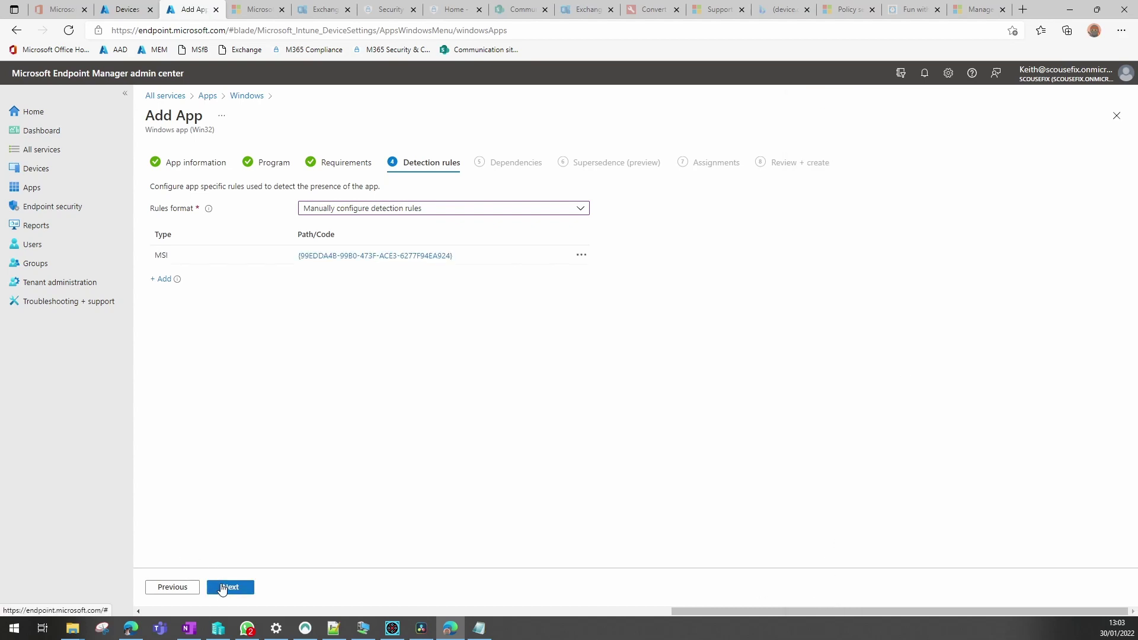
Step: Skip Dependencies, Supersedence and Assignments, then create the Cisco AnyConnect app from the review summary
left_click(222, 588)
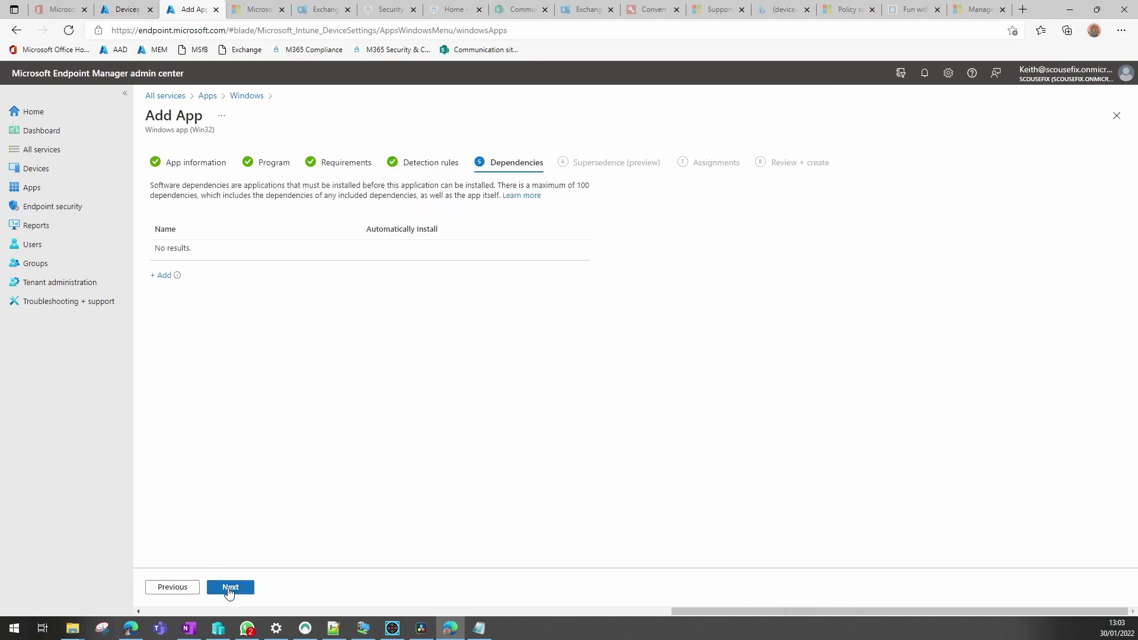
left_click(229, 591)
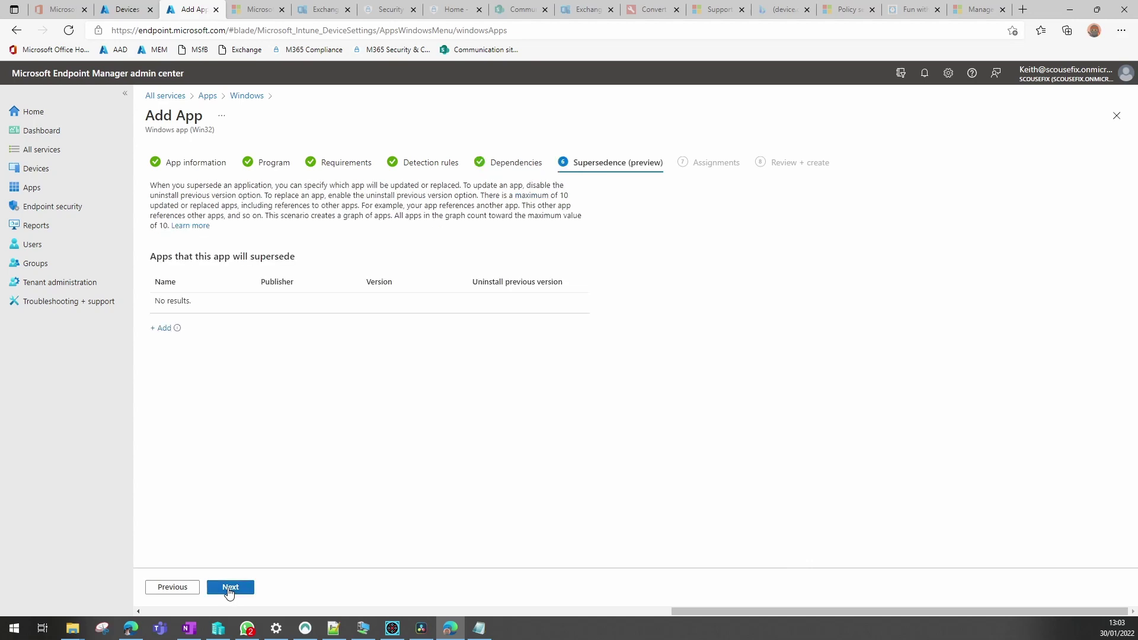
left_click(231, 592)
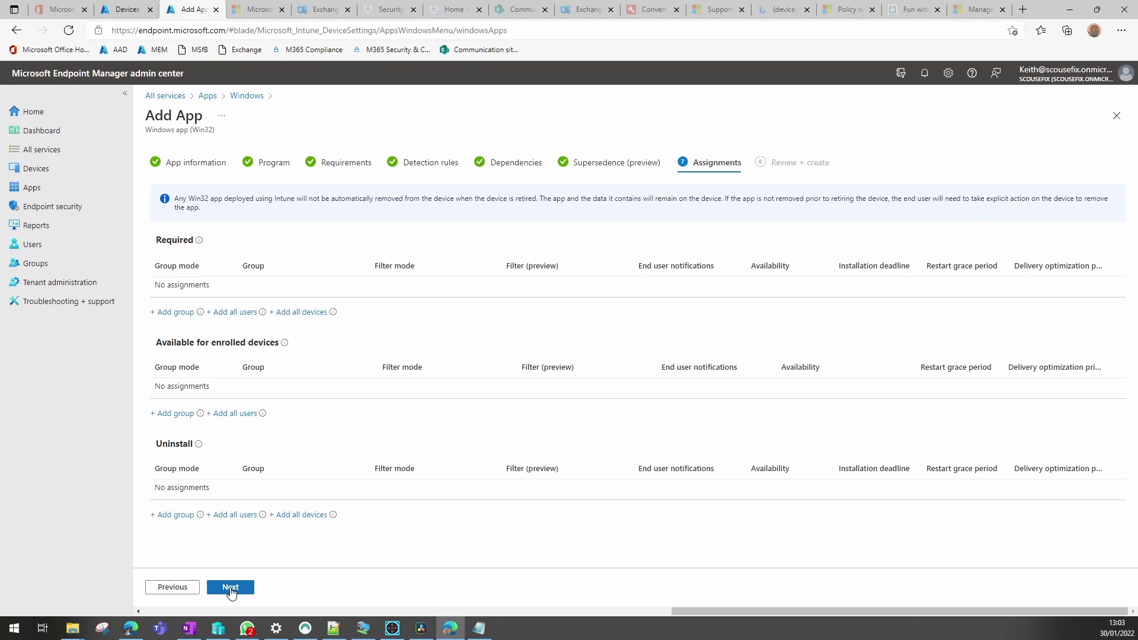
left_click(231, 592)
left_click(230, 587)
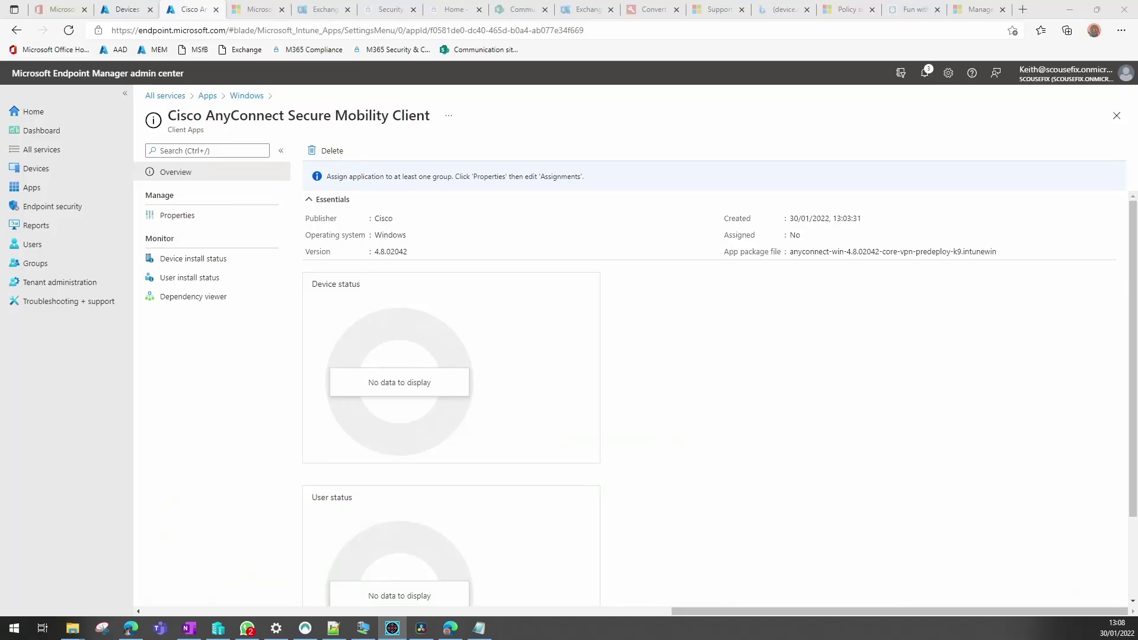
Step: In the app's Properties, edit App information and upload Cisco Anyconnect 1.png as the logo
left_click(186, 221)
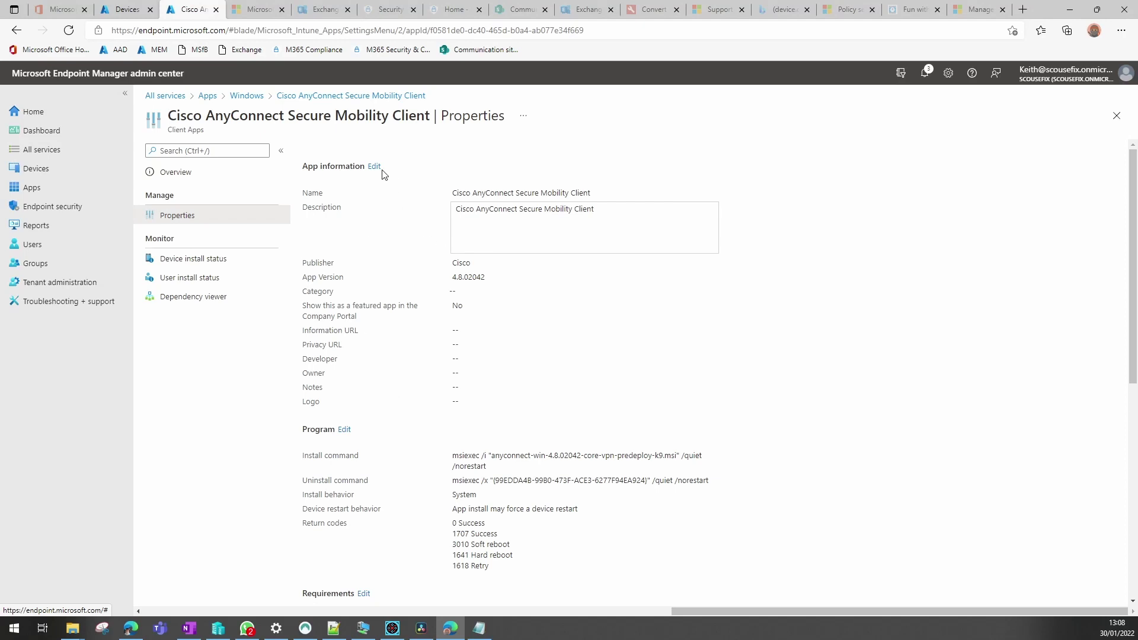
left_click(377, 167)
left_click(334, 540)
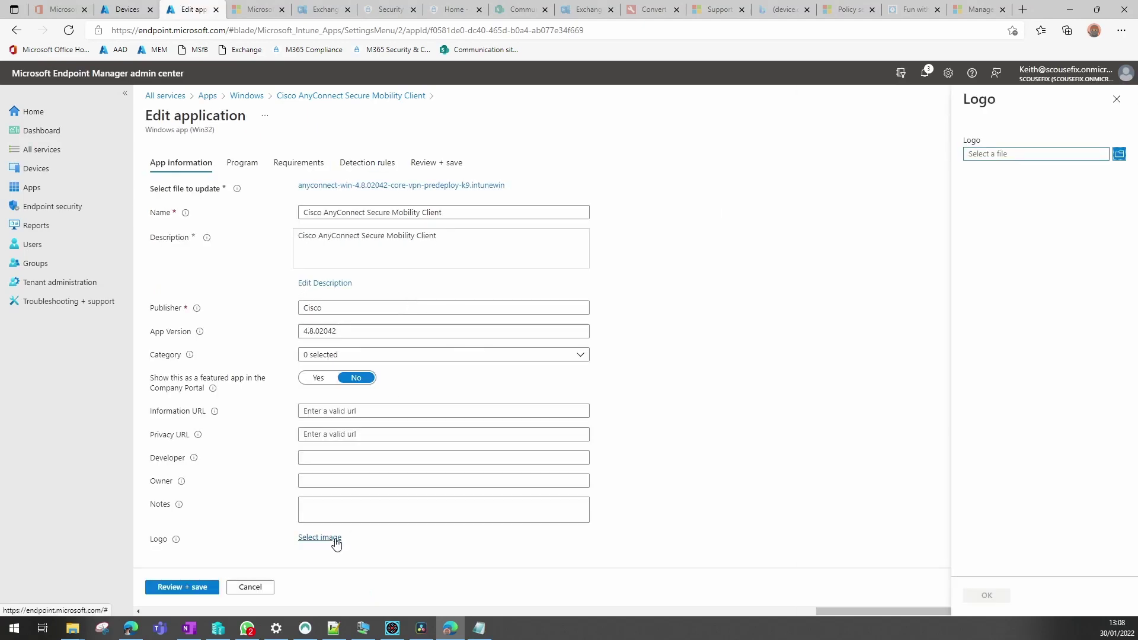
left_click(1011, 155)
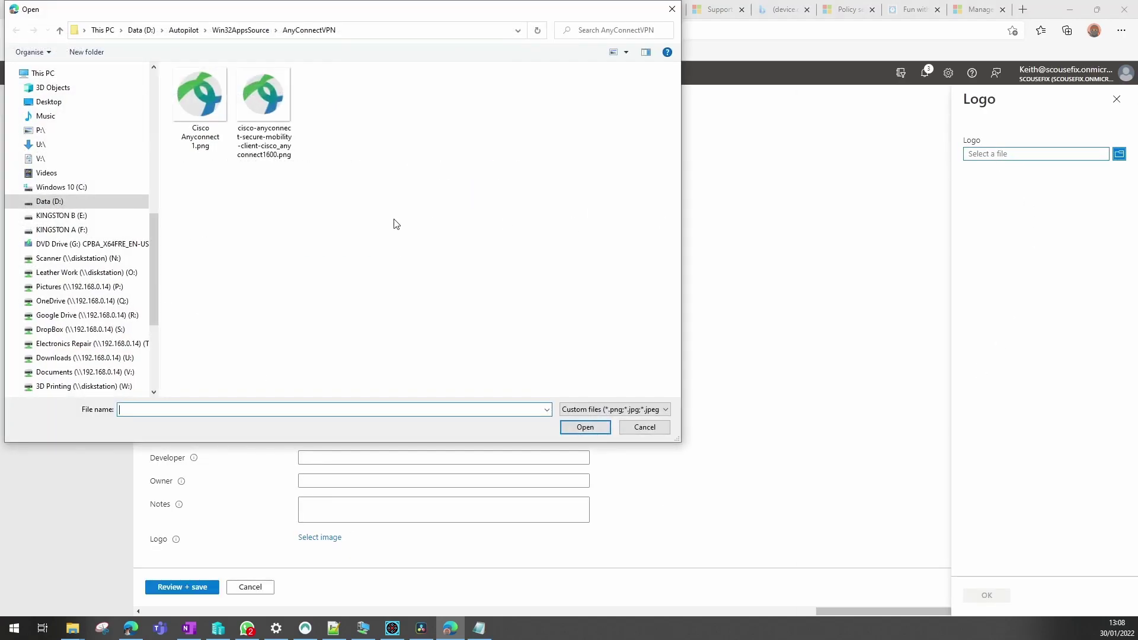
left_click(201, 95)
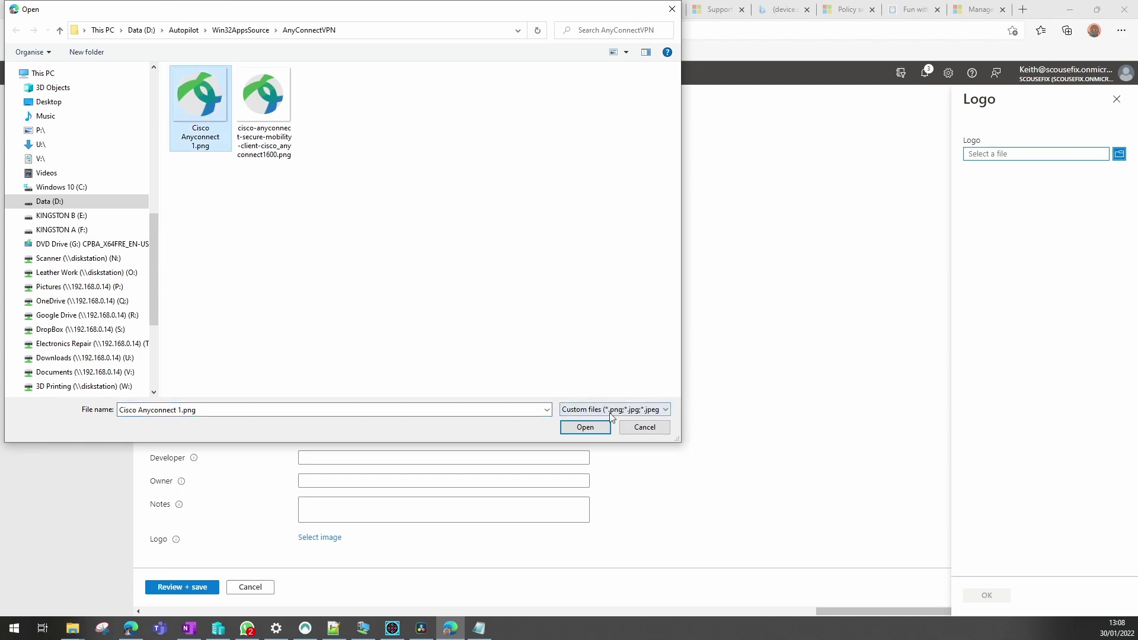
left_click(584, 427)
left_click(986, 595)
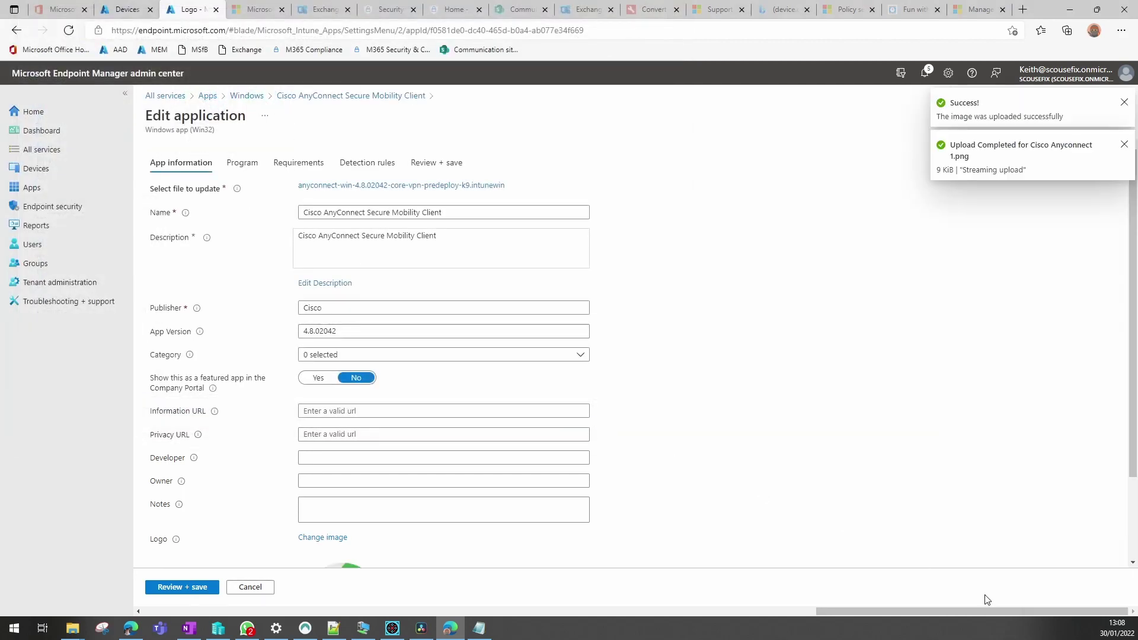
Step: Advance to Review + save and save the updated app
left_click(184, 589)
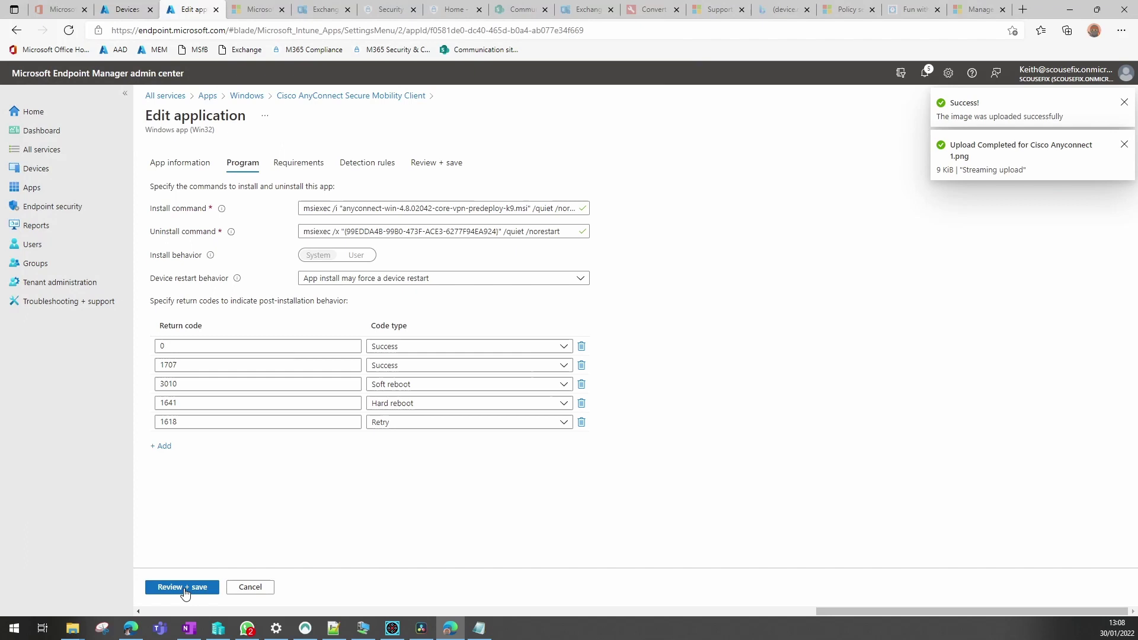
left_click(184, 588)
left_click(185, 589)
left_click(184, 589)
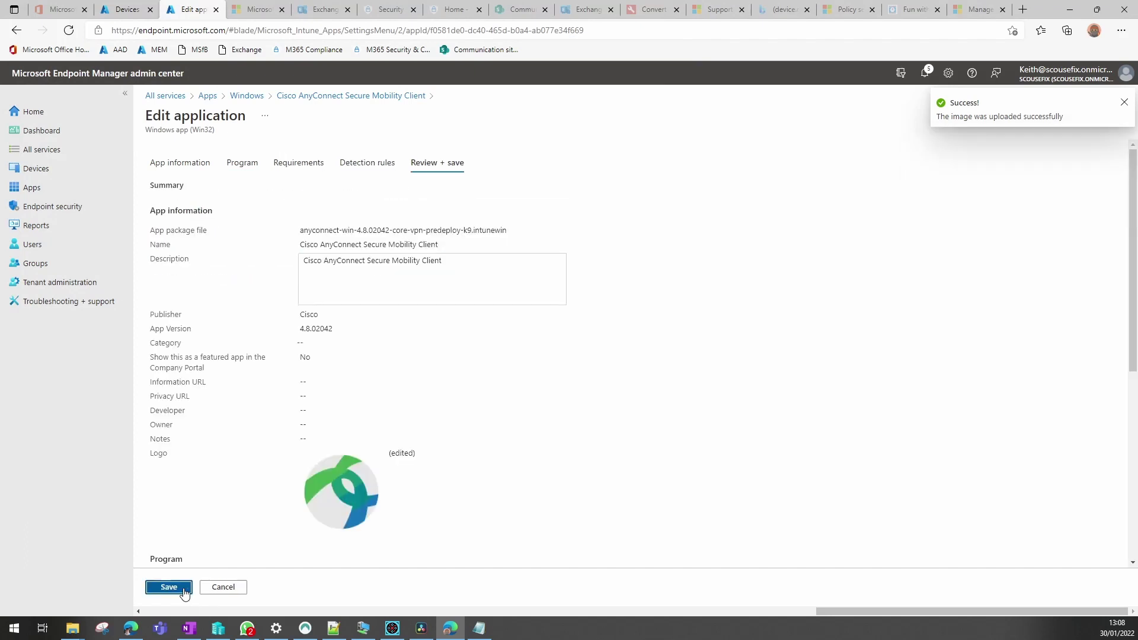
left_click(169, 587)
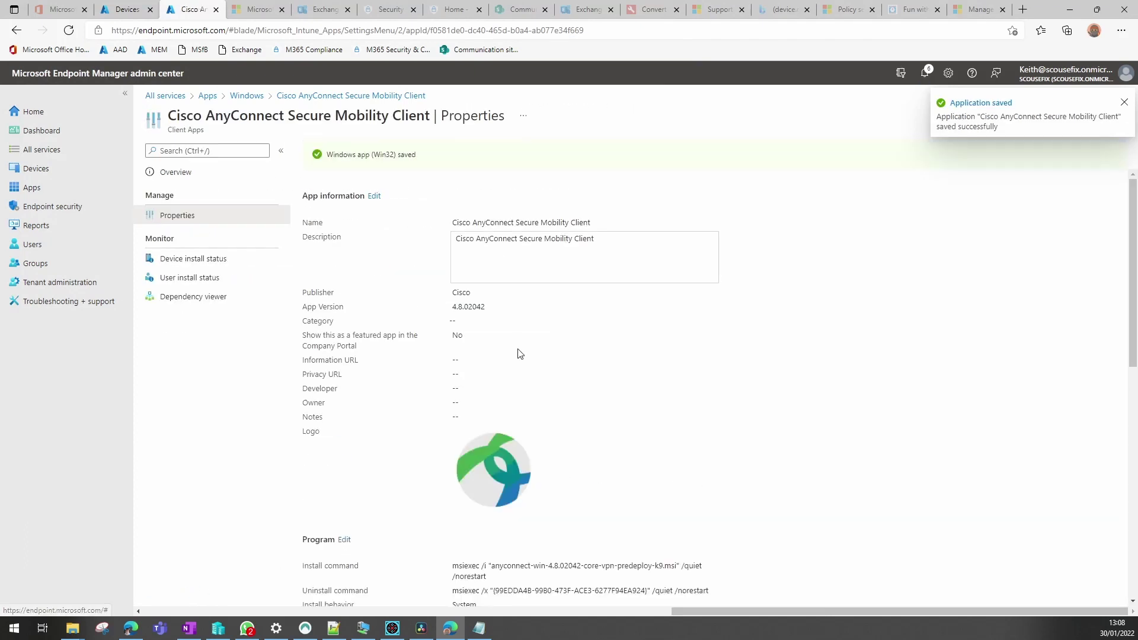
Step: From Windows apps, start adding a new app of type Windows app (Win32)
left_click(246, 96)
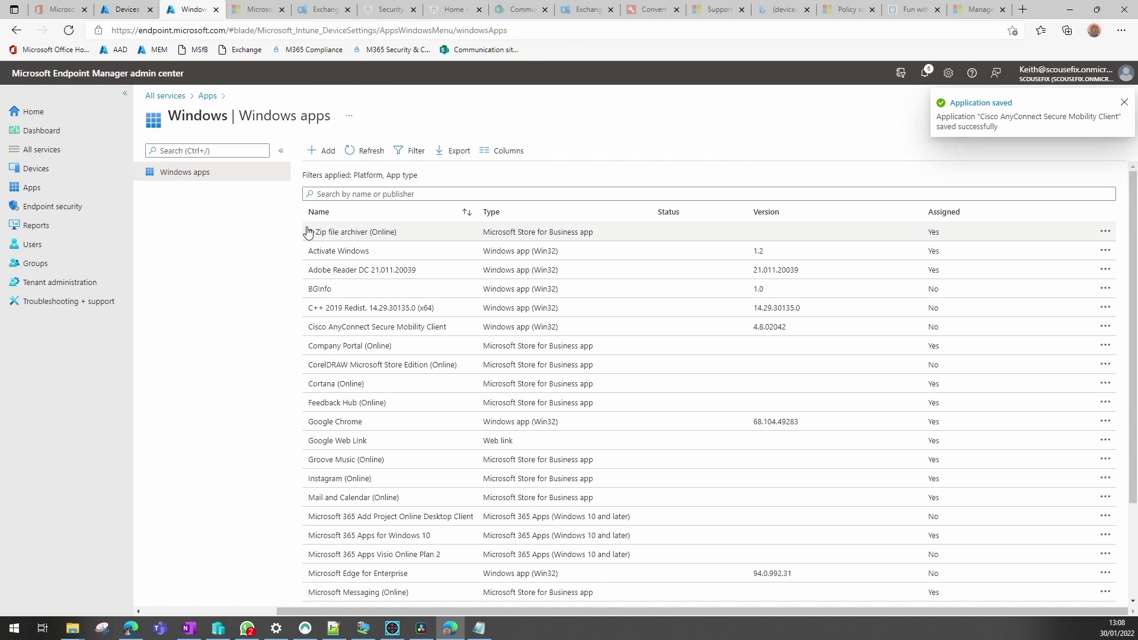
left_click(327, 151)
left_click(872, 155)
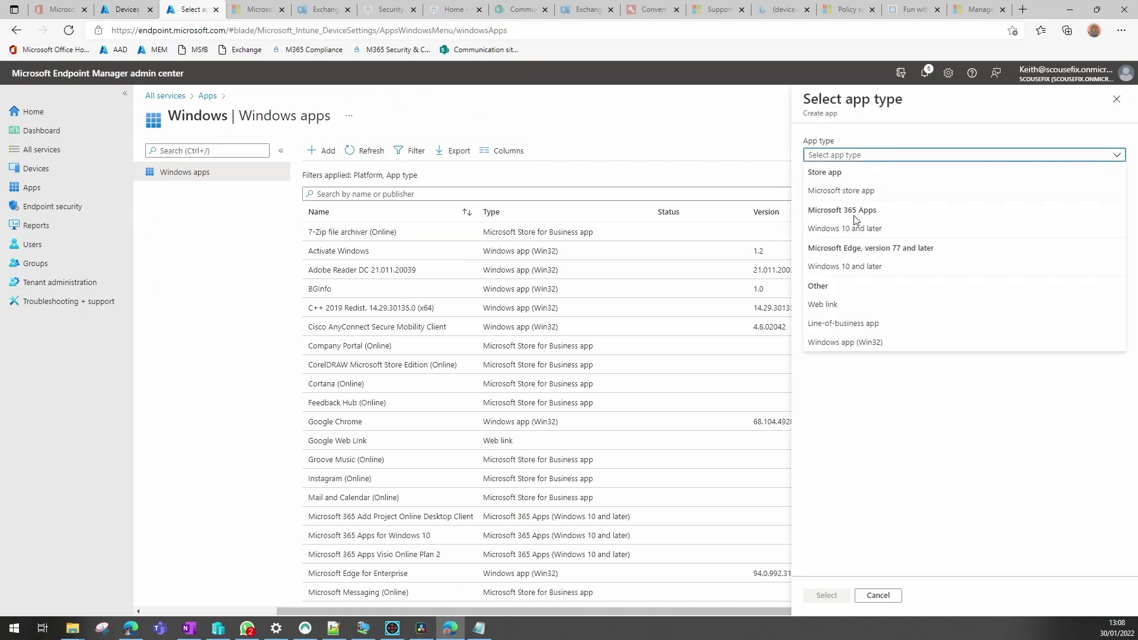
left_click(854, 342)
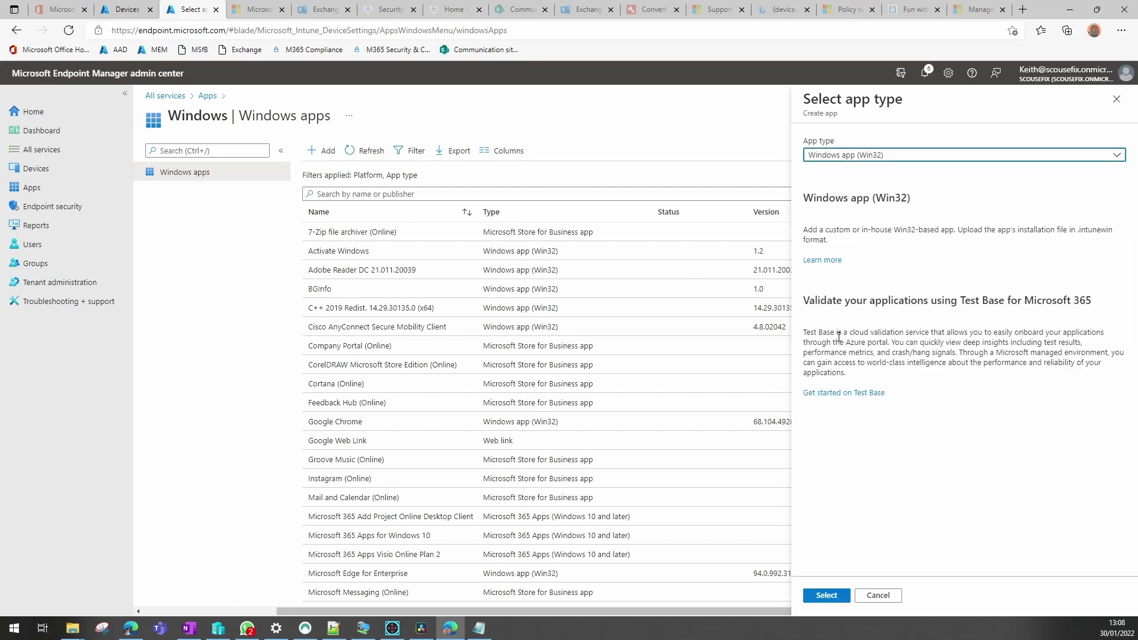
left_click(827, 596)
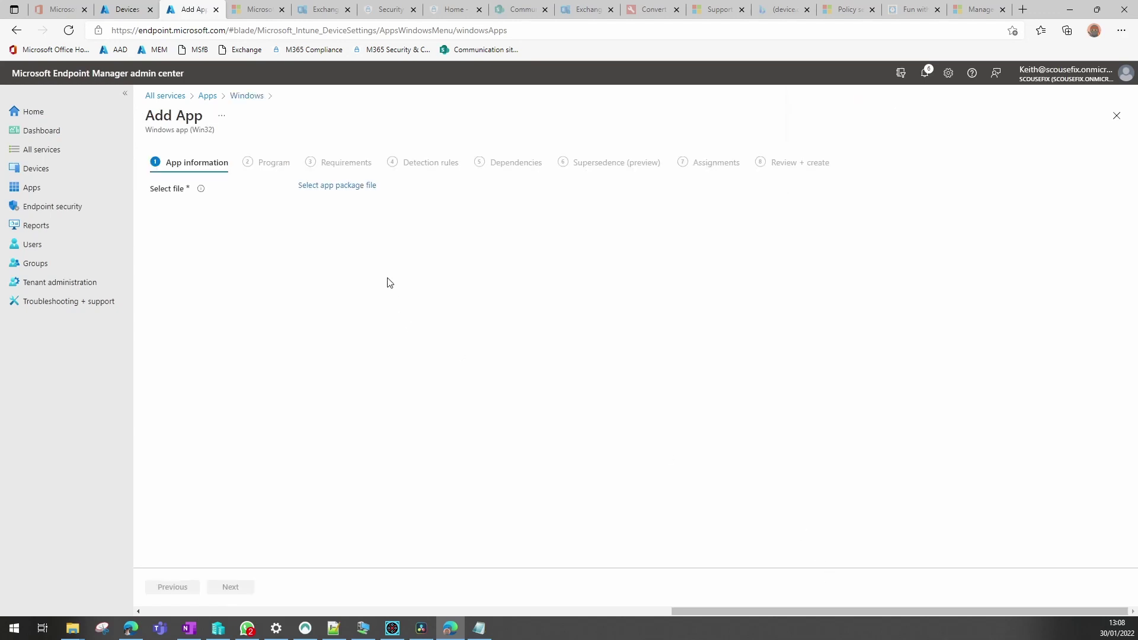
Step: Load copy.intunewin from the AnyConnectPreferences folder as the app package file
left_click(329, 187)
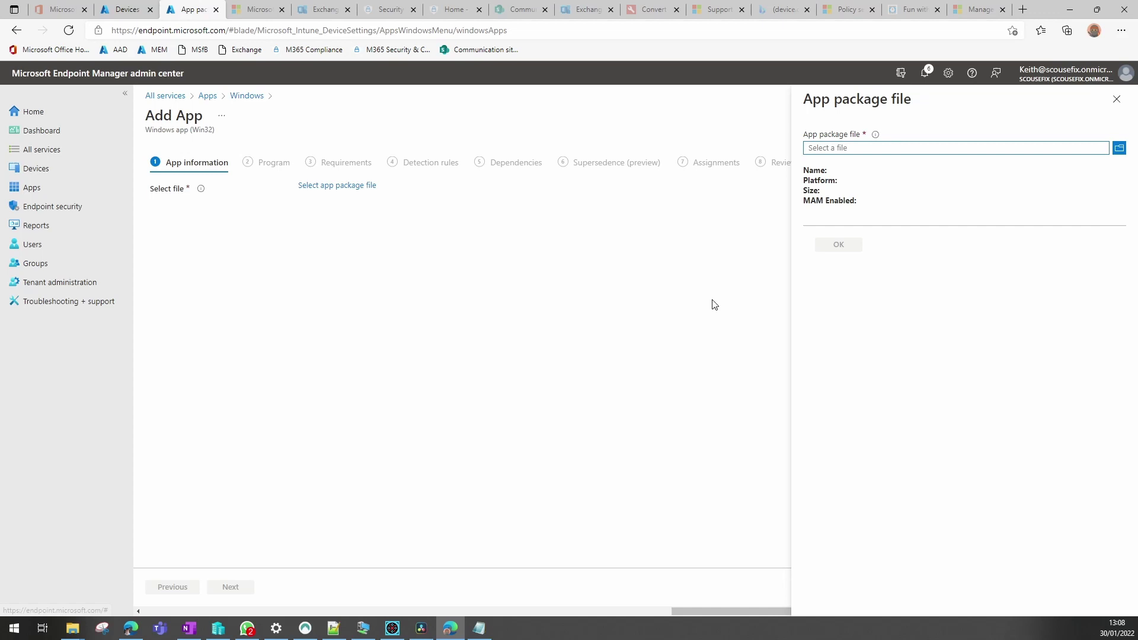
left_click(840, 150)
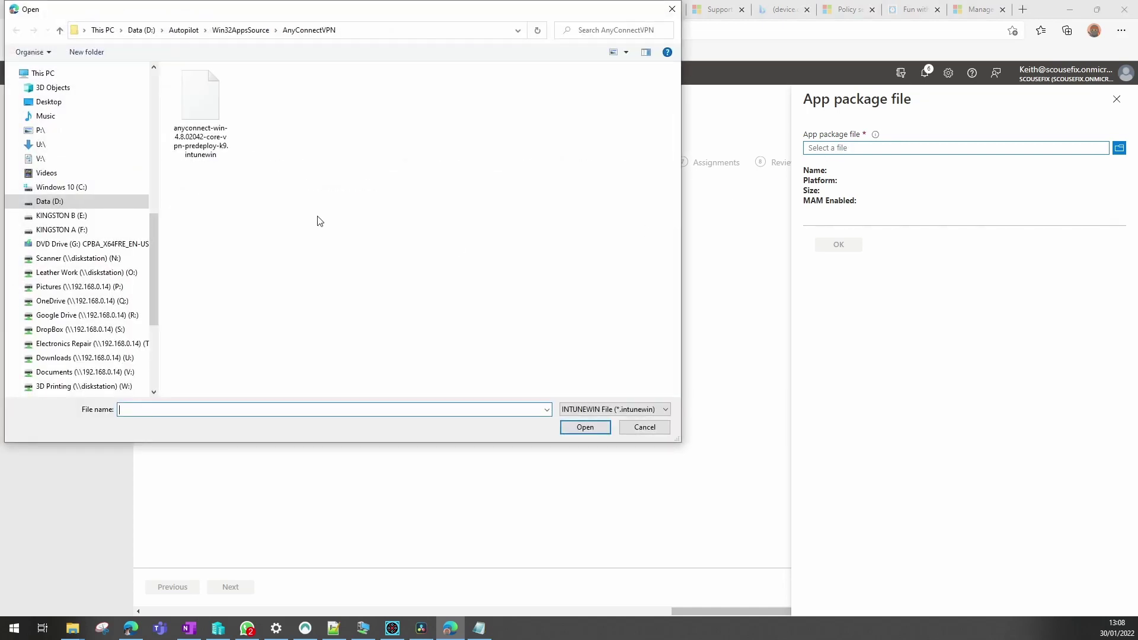
left_click(232, 31)
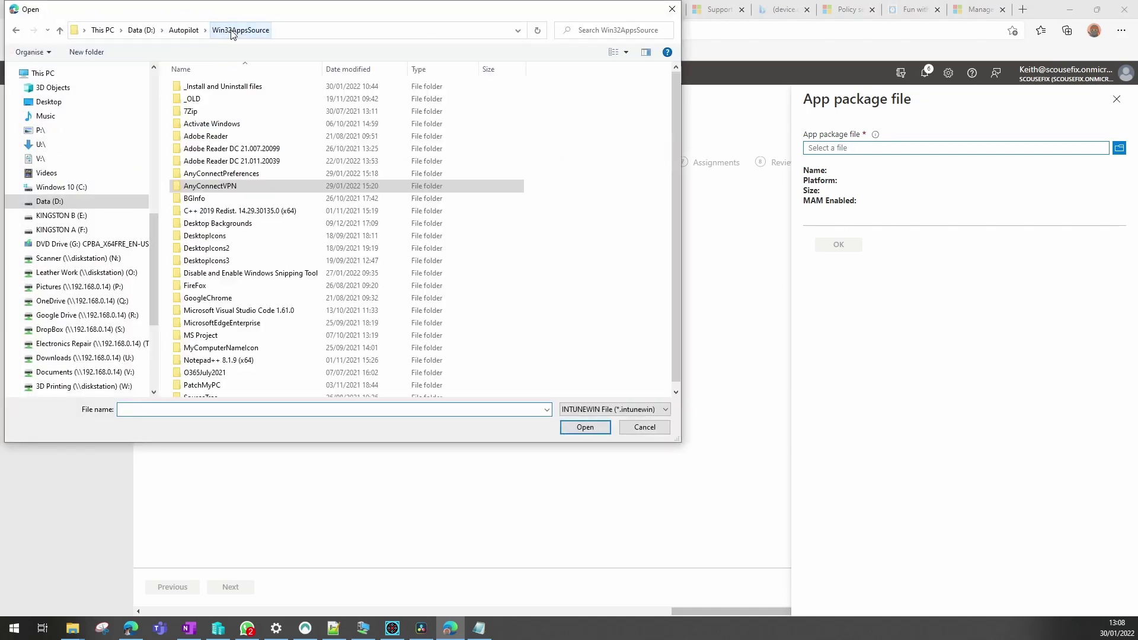
double_click(226, 177)
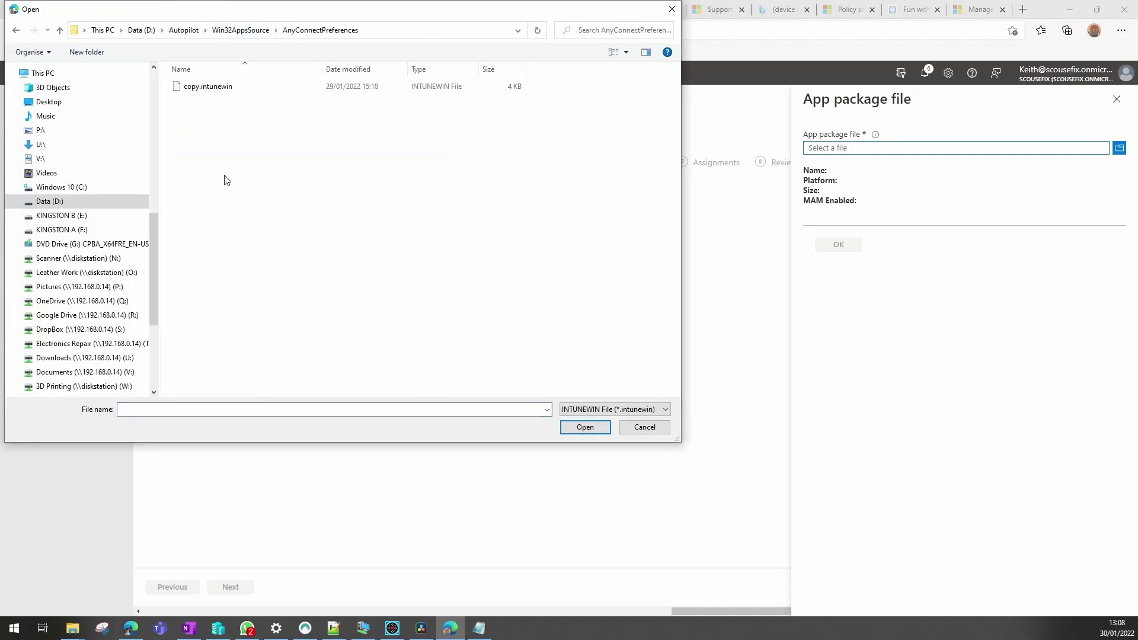
left_click(214, 87)
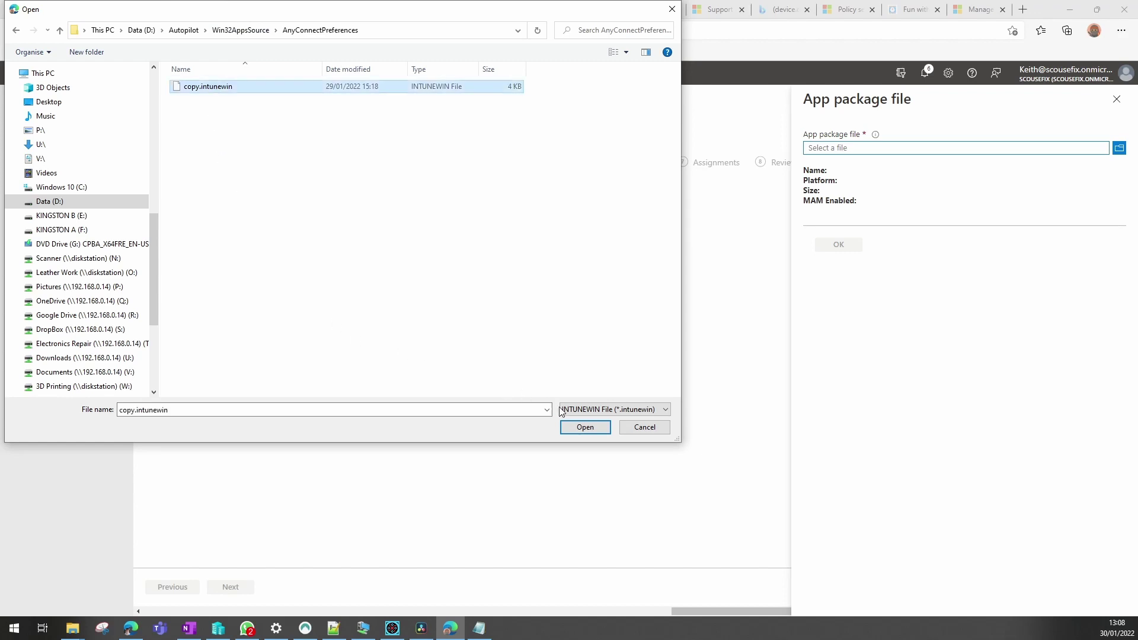
left_click(579, 428)
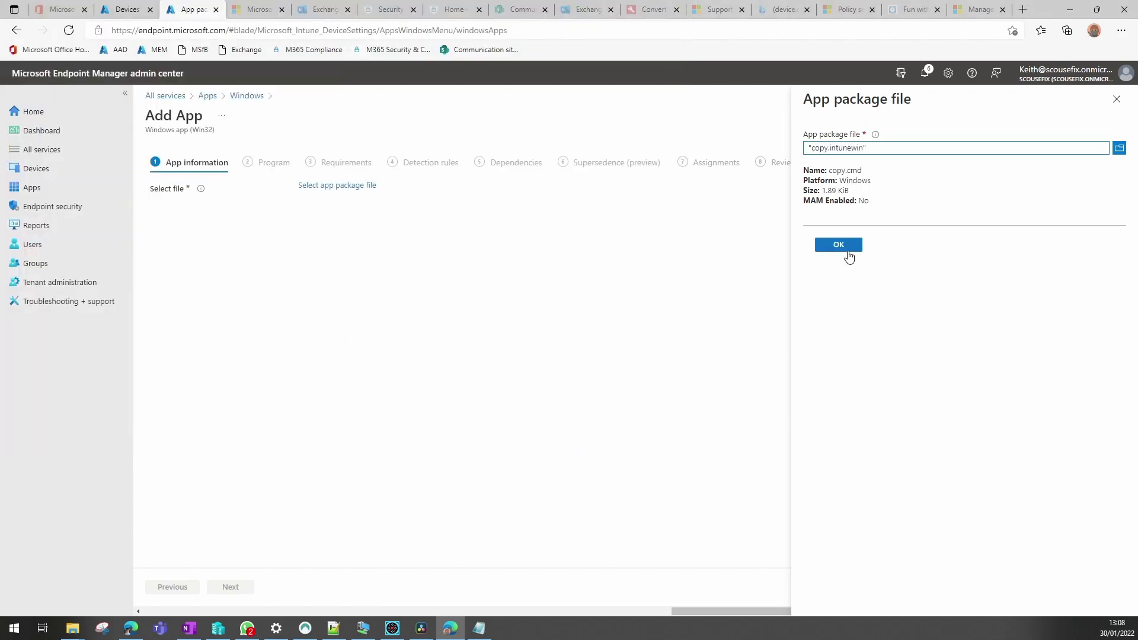
left_click(849, 256)
Step: Replace the default name copy.cmd with Cisco AnyConnect Preference File and set publisher ScouseFix
left_click(413, 213)
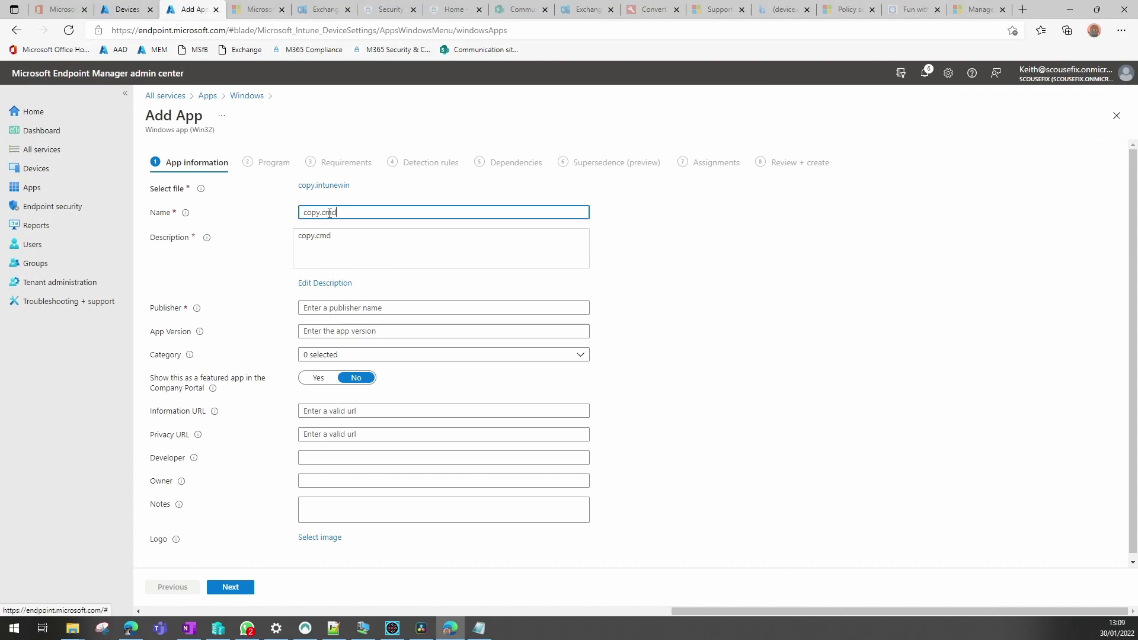
double_click(330, 214)
type("C")
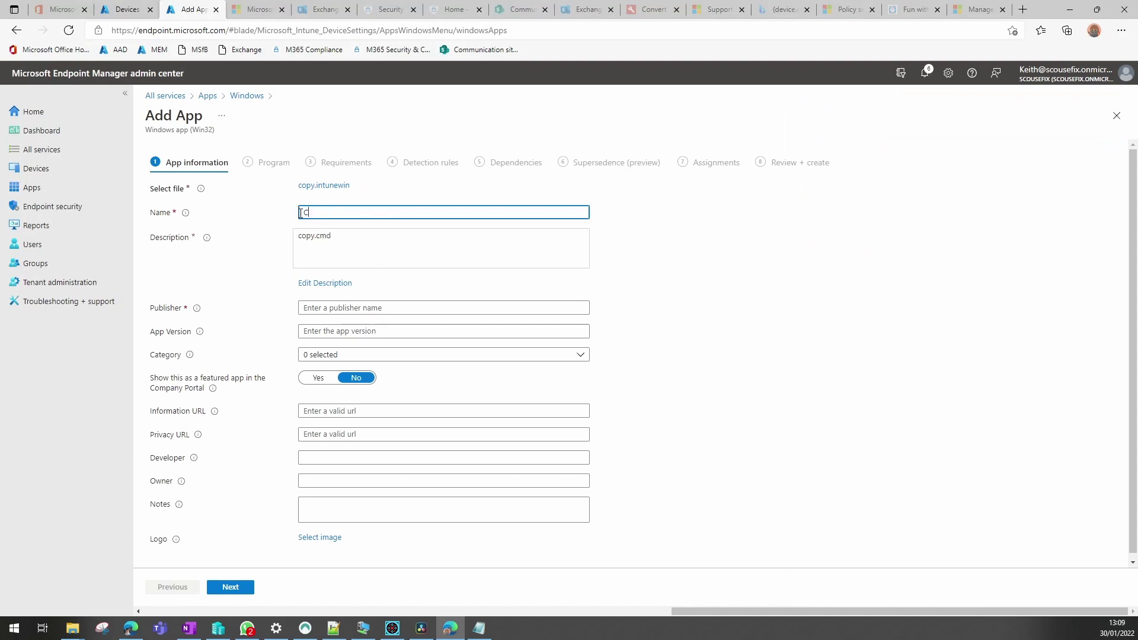
type("isco AnyConnect Preference File")
left_click(368, 306)
type("ScouseFix")
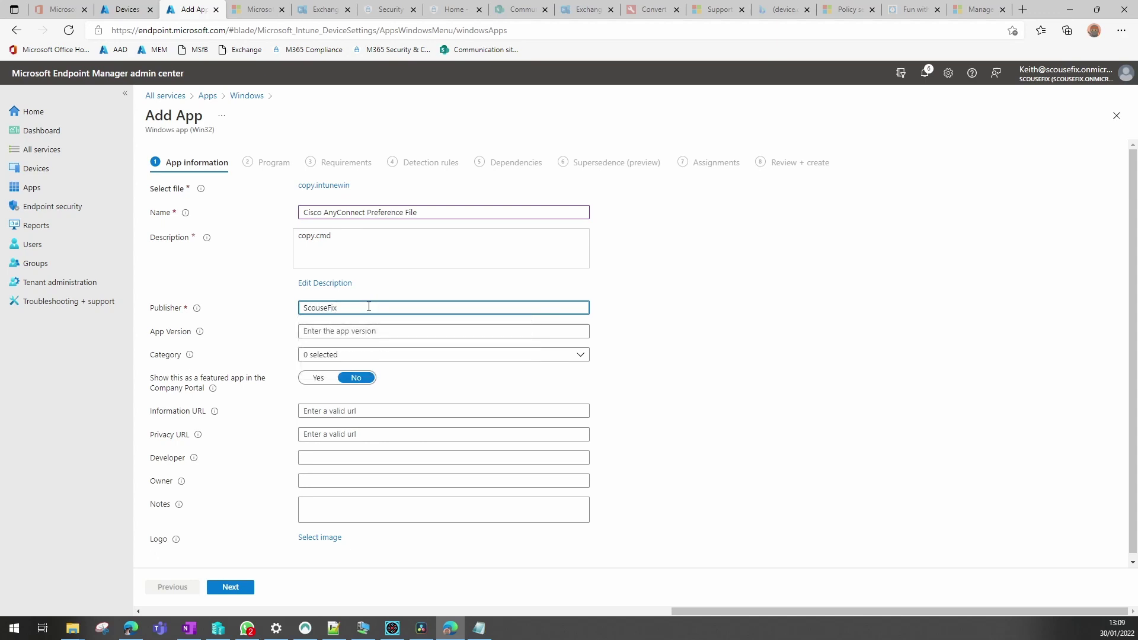
left_click_drag(426, 214, 298, 216)
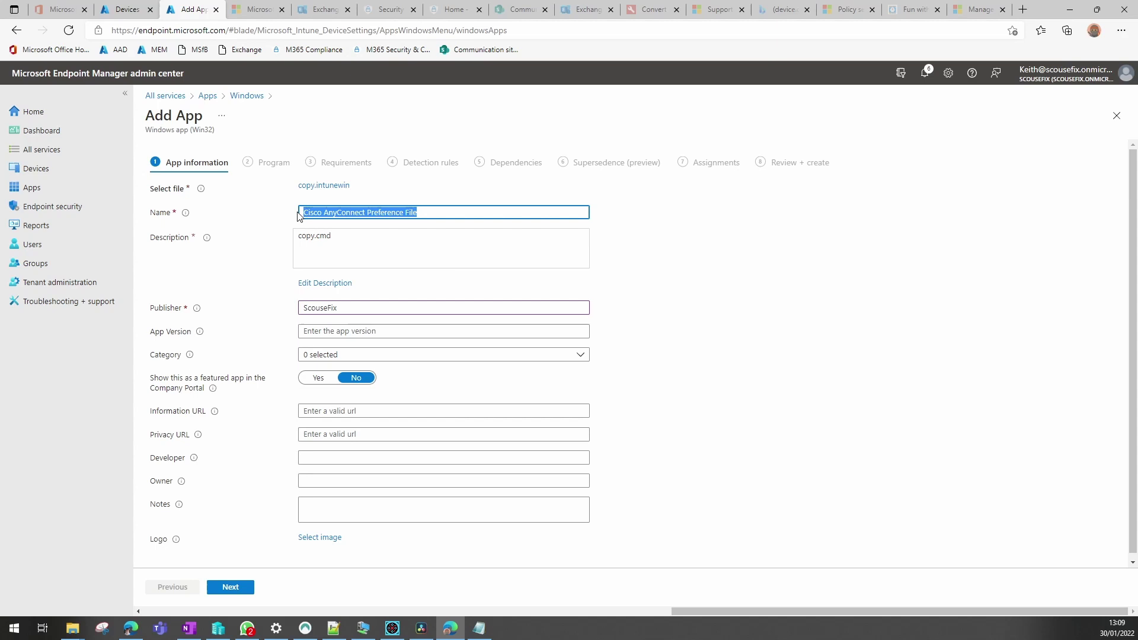
Step: Rewrite the description to say copy.cmd copies a file to the device, and set version 1.0
left_click(325, 284)
left_click_drag(696, 148, 642, 147)
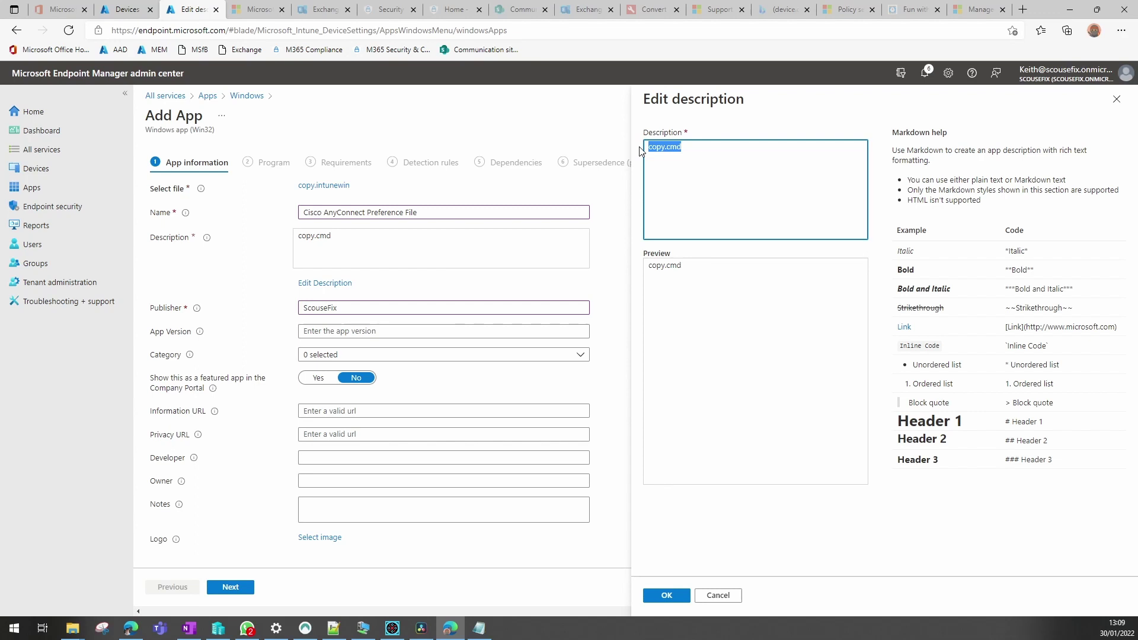
type("Copy. cmd")
key("BackSpace")
key("BackSpace")
type("cmd copies a file to ")
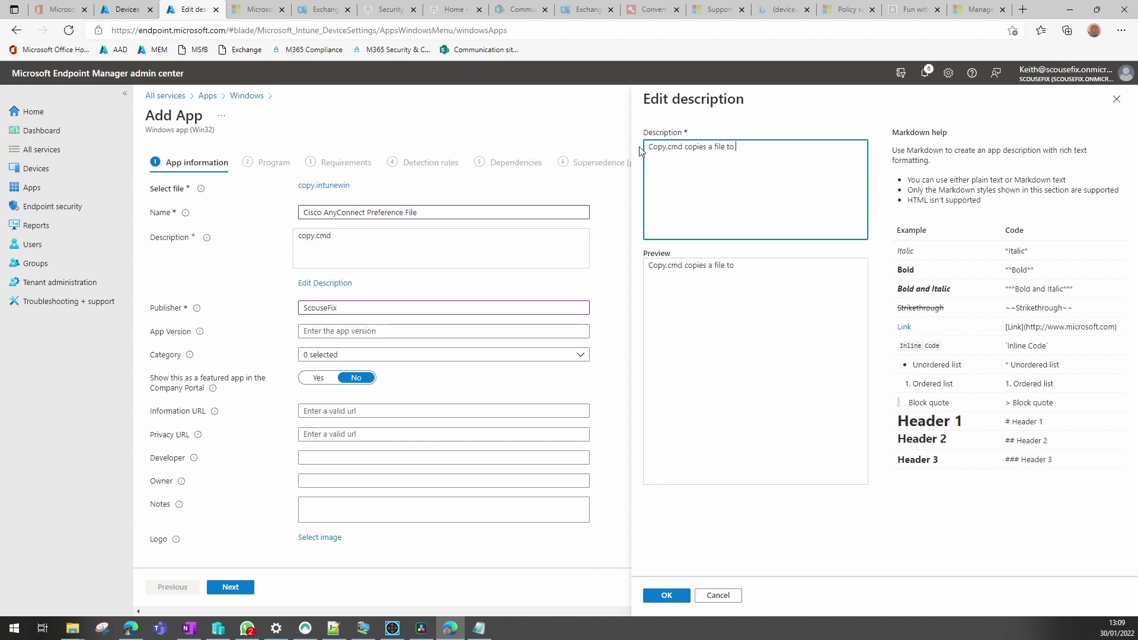
type("the device")
left_click(670, 596)
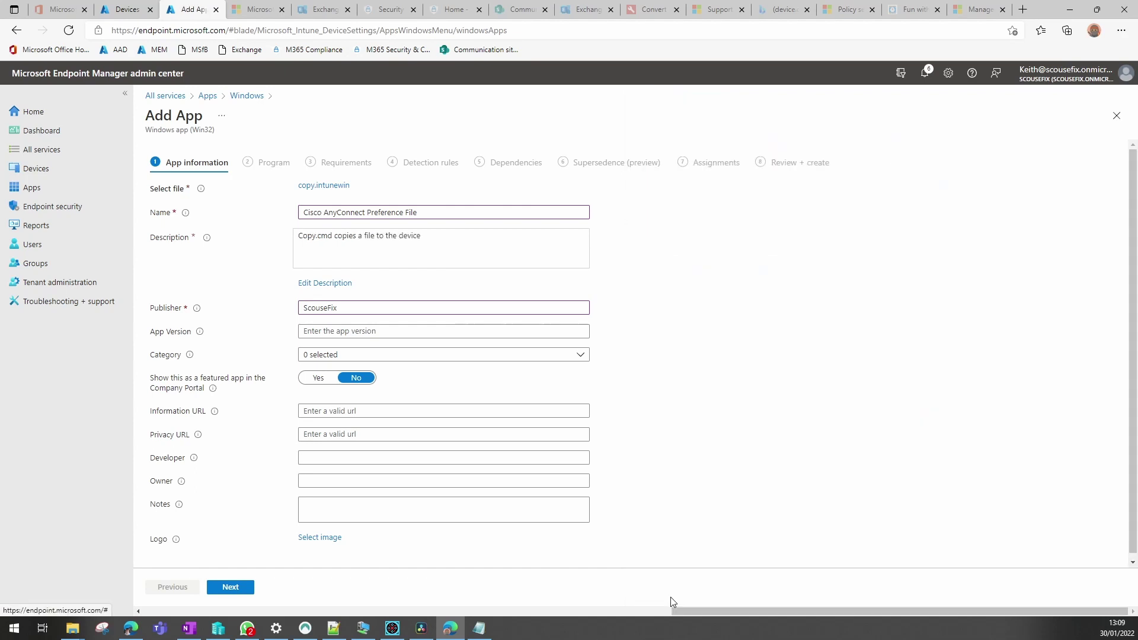
left_click(388, 332)
type("1")
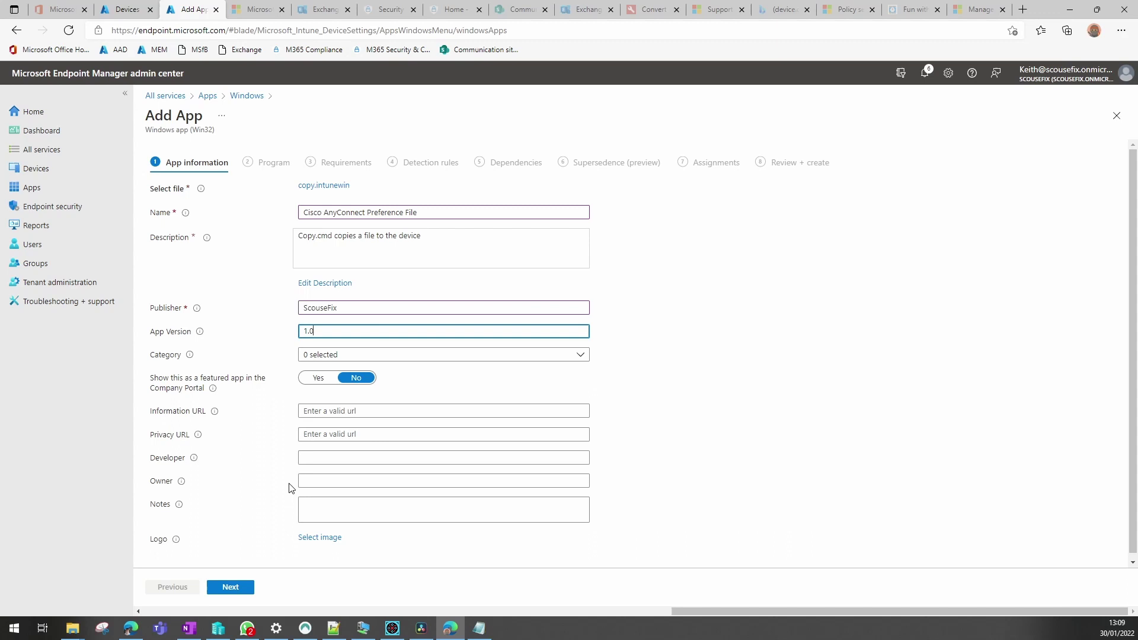
Step: On the Program step, set both the install and uninstall commands to copy.cmd
left_click(247, 587)
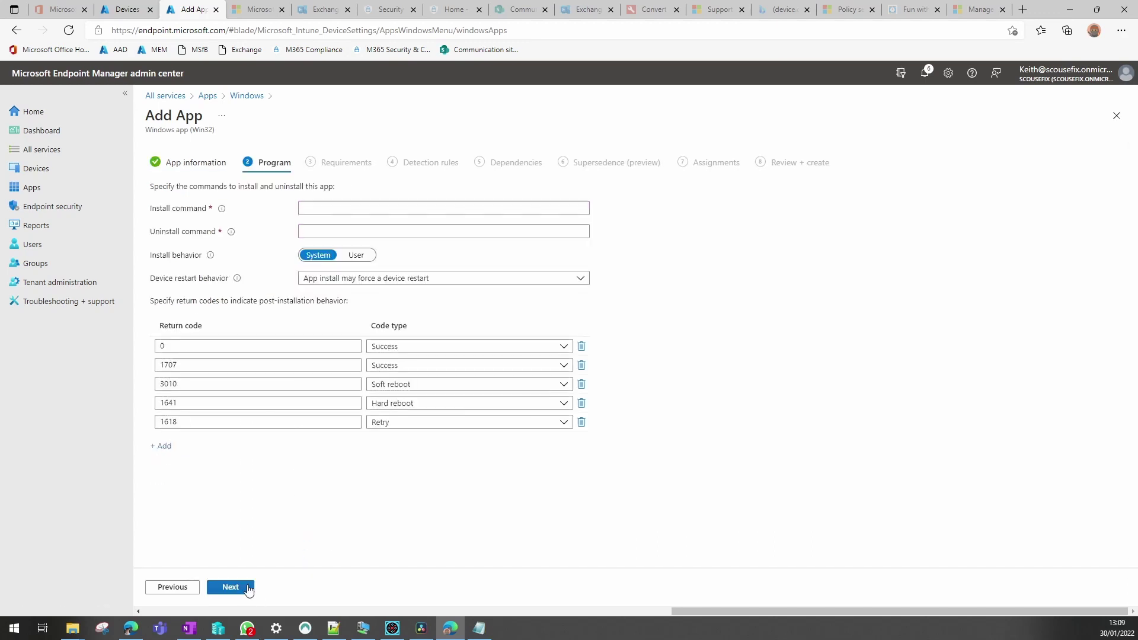
left_click(311, 209)
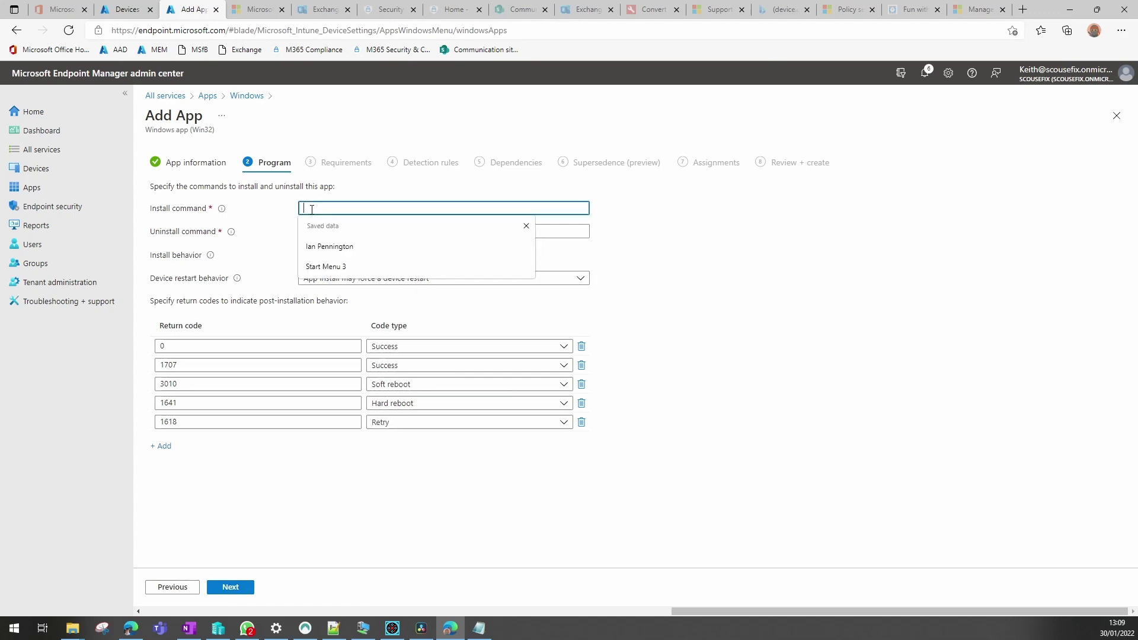
type("c")
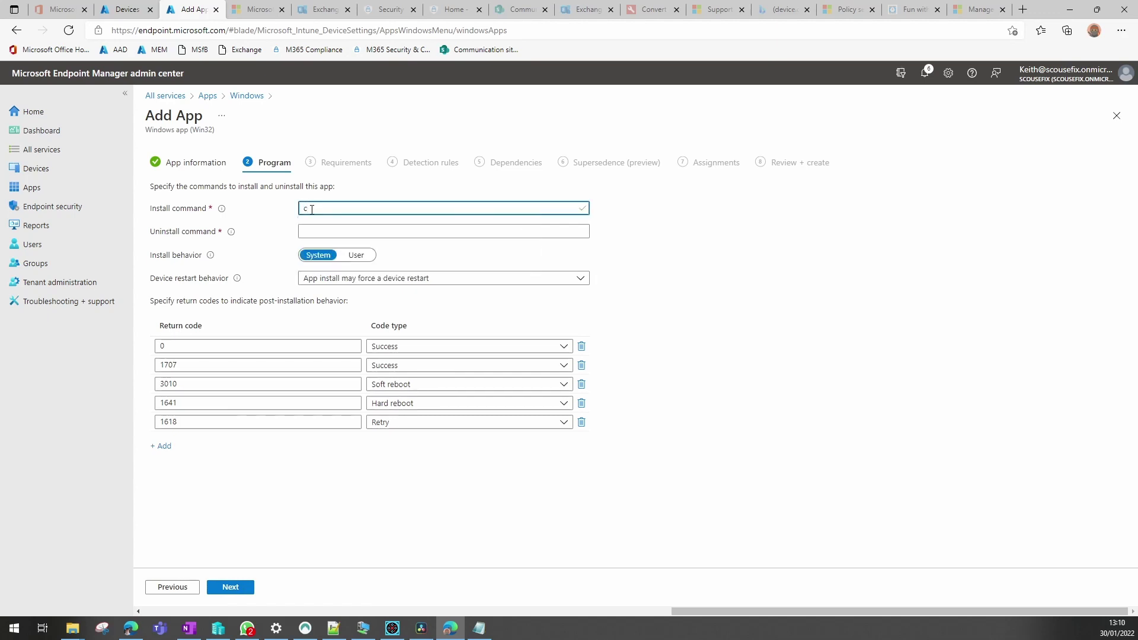
type("opy.cmd")
left_click(335, 232)
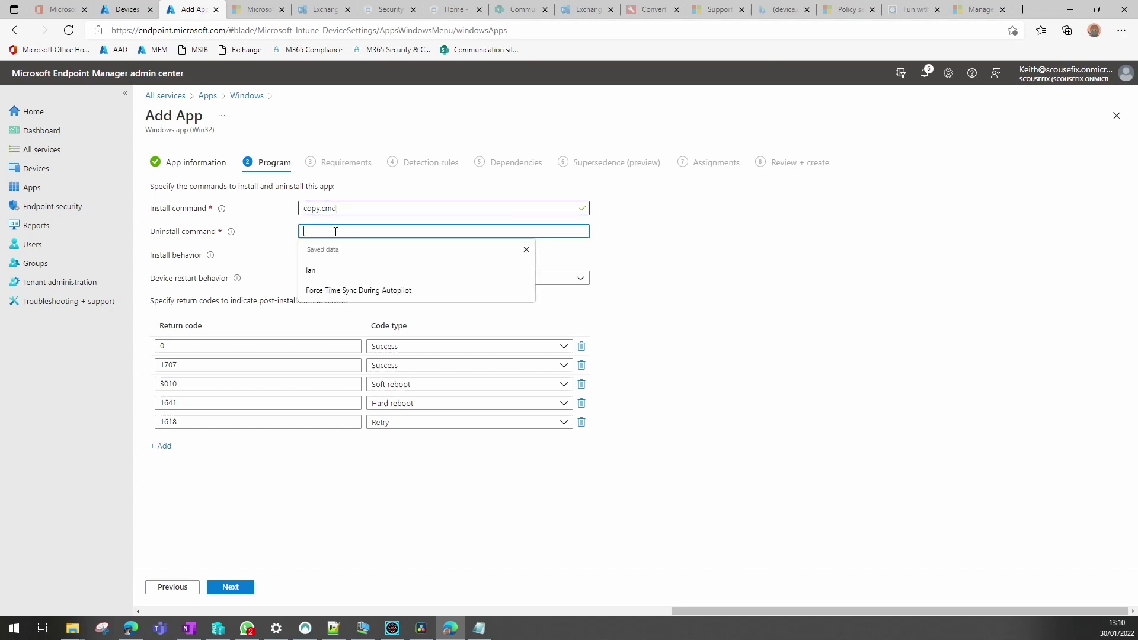
type("cop")
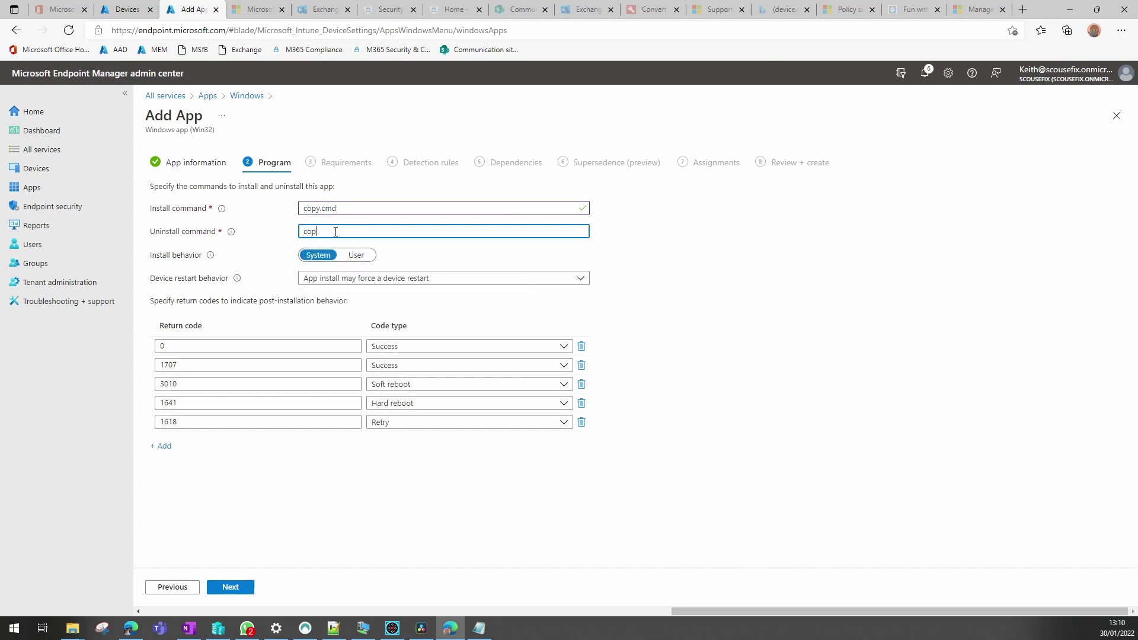
type("y.cmd")
Step: Require 32-bit and 64-bit architectures and minimum OS Windows 10 1909, then continue to detection rules
left_click(242, 588)
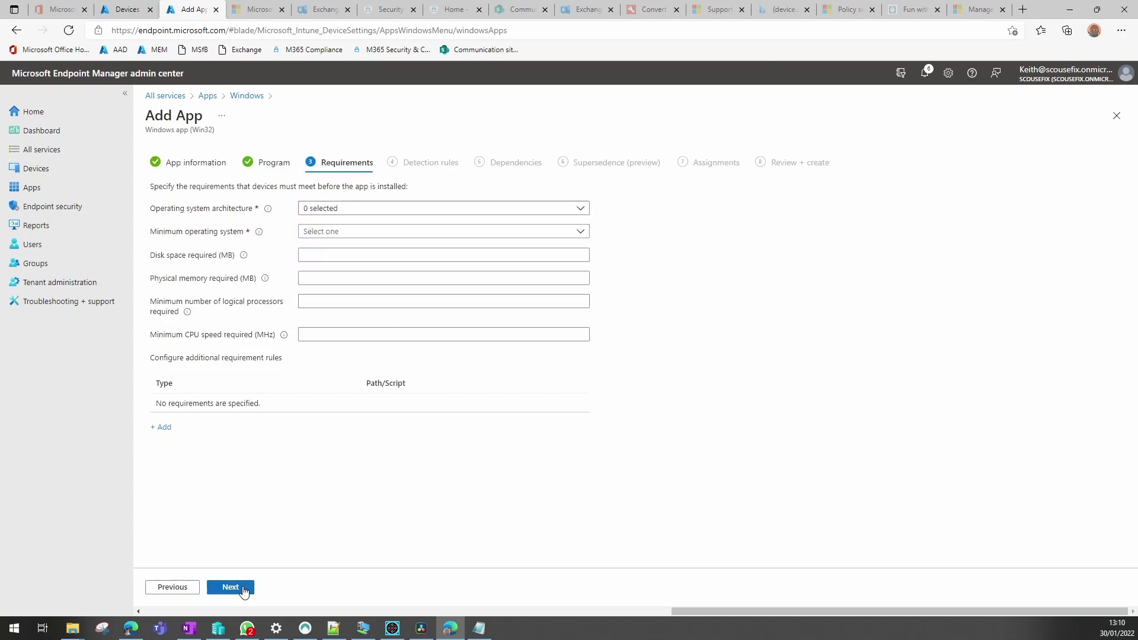
left_click(400, 211)
left_click(309, 226)
left_click(309, 243)
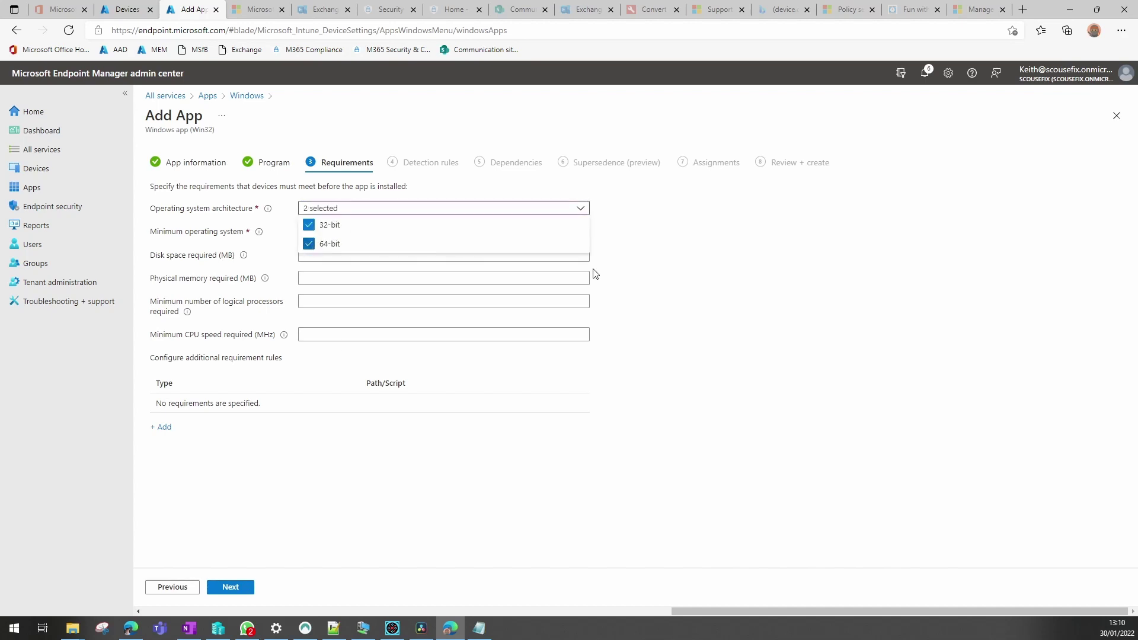
left_click(610, 262)
left_click(582, 236)
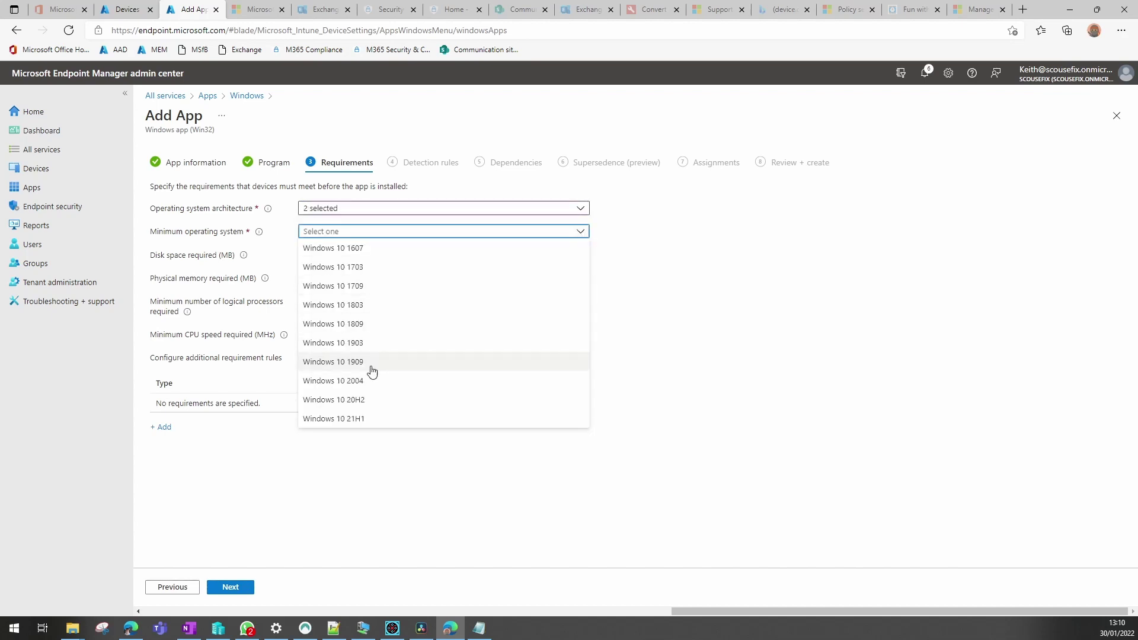
left_click(368, 363)
left_click(240, 589)
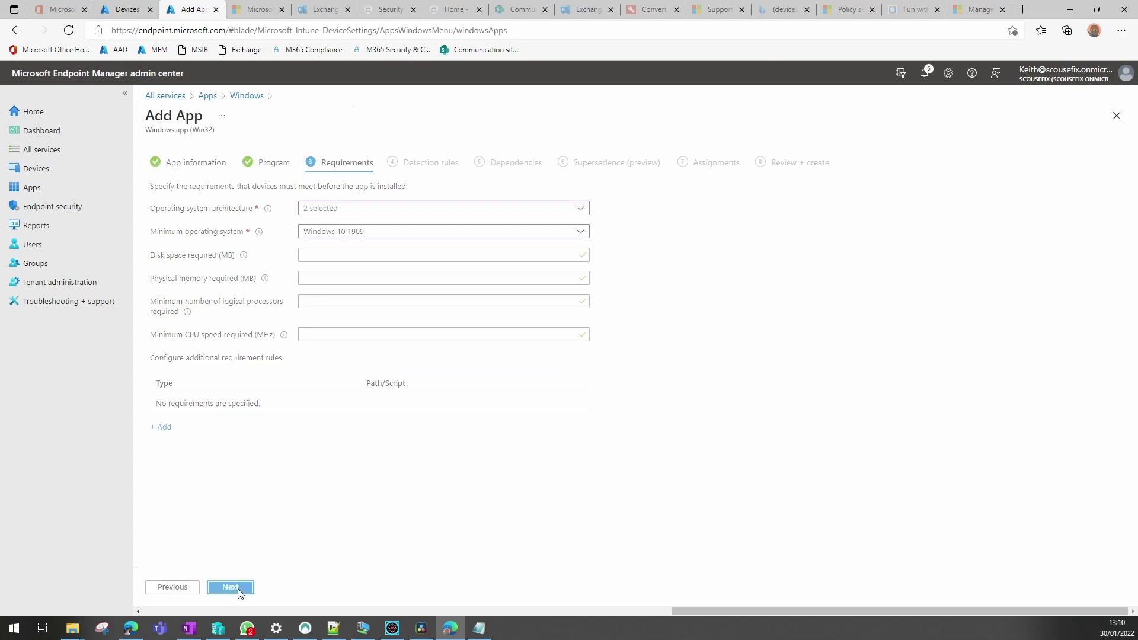
Step: Switch to manually configured detection rules and add a rule of type File
left_click(578, 211)
left_click(425, 228)
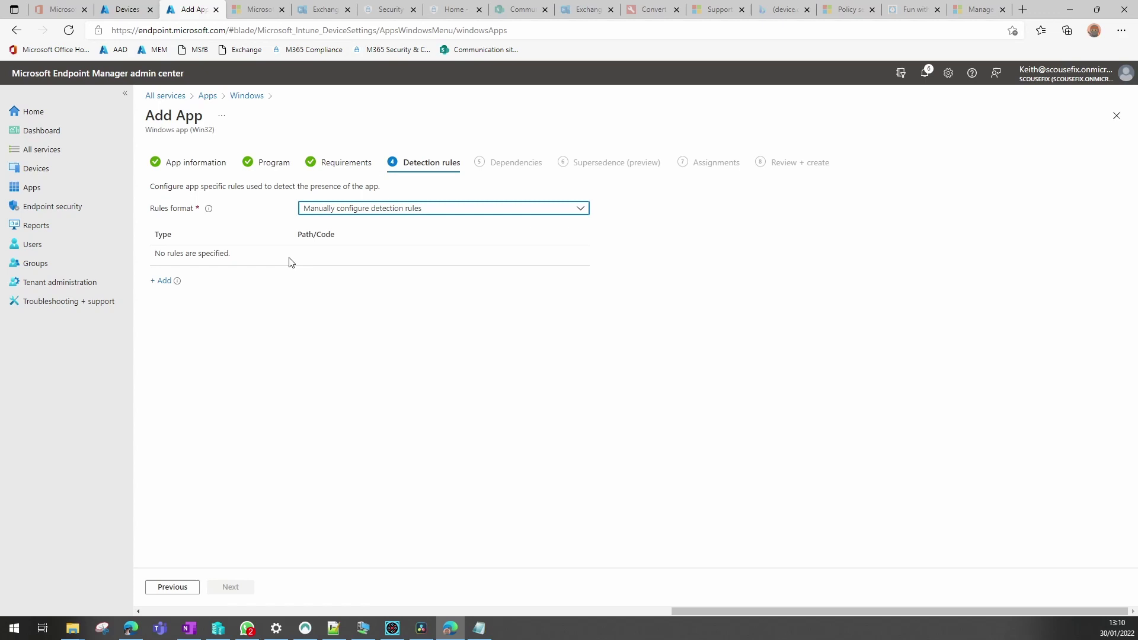
left_click(162, 281)
left_click(919, 167)
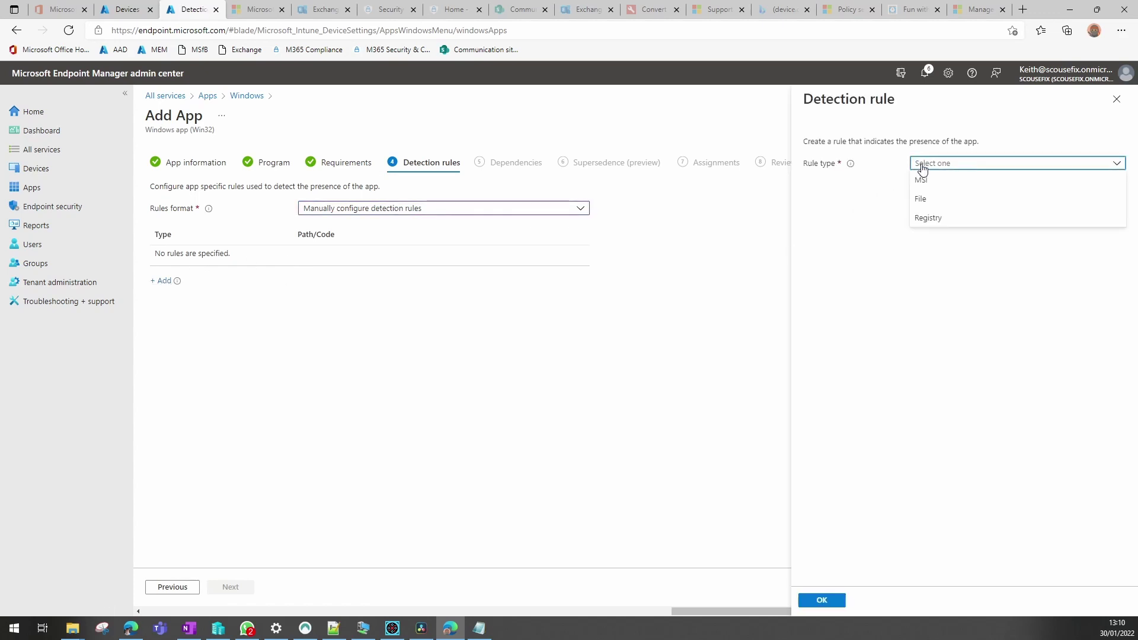
left_click(925, 208)
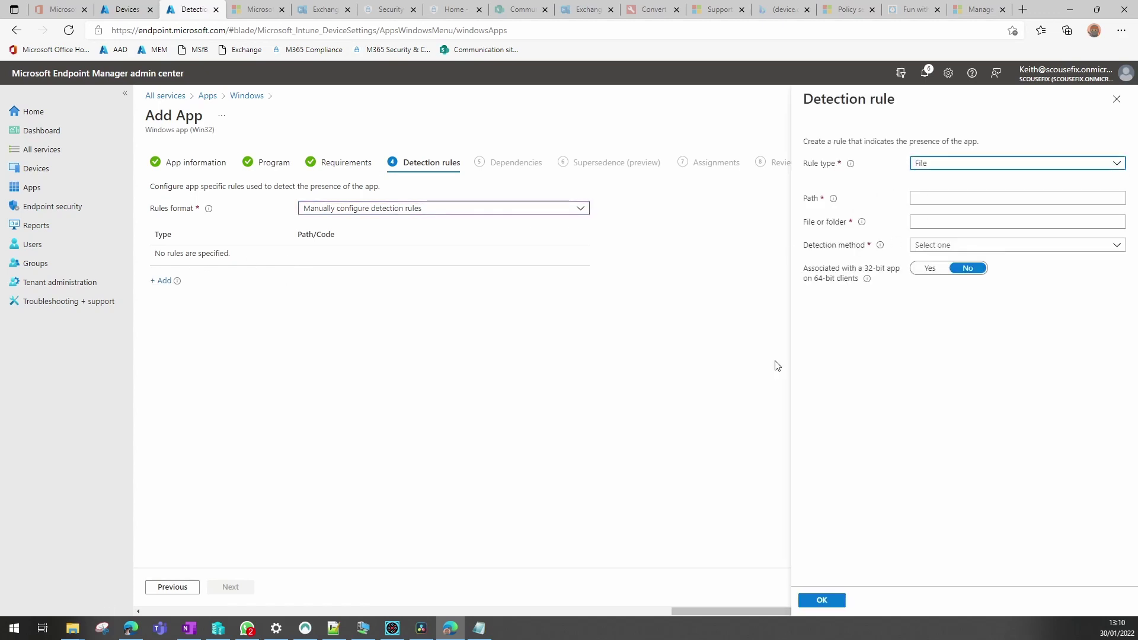
Step: Close the install commands Notepad note and bring up the open File Explorer windows
left_click(487, 630)
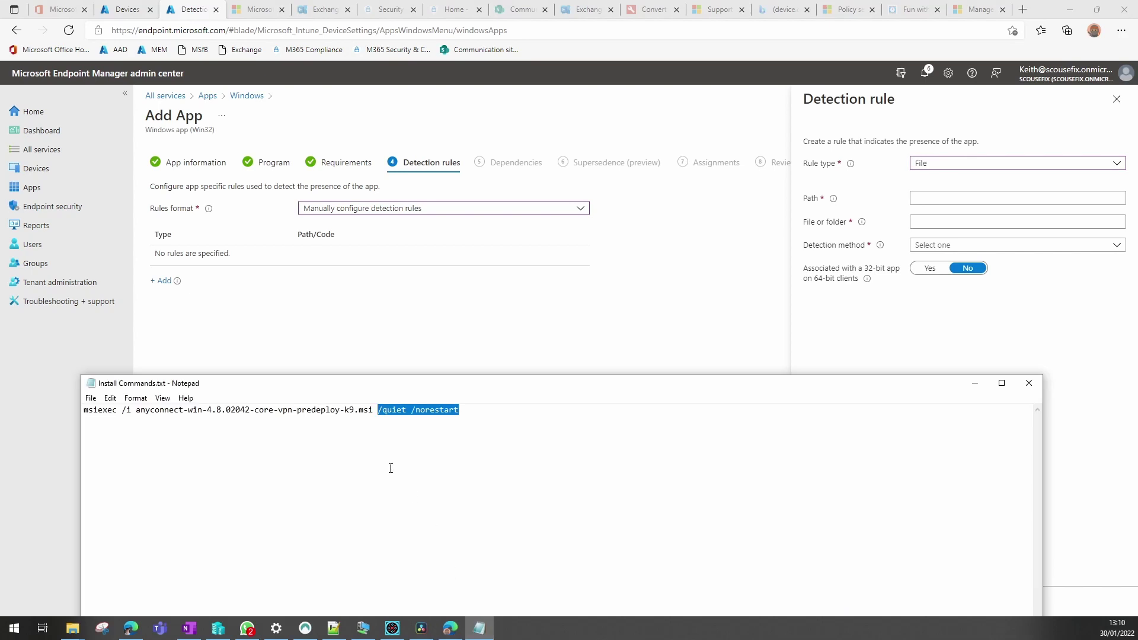
left_click(379, 432)
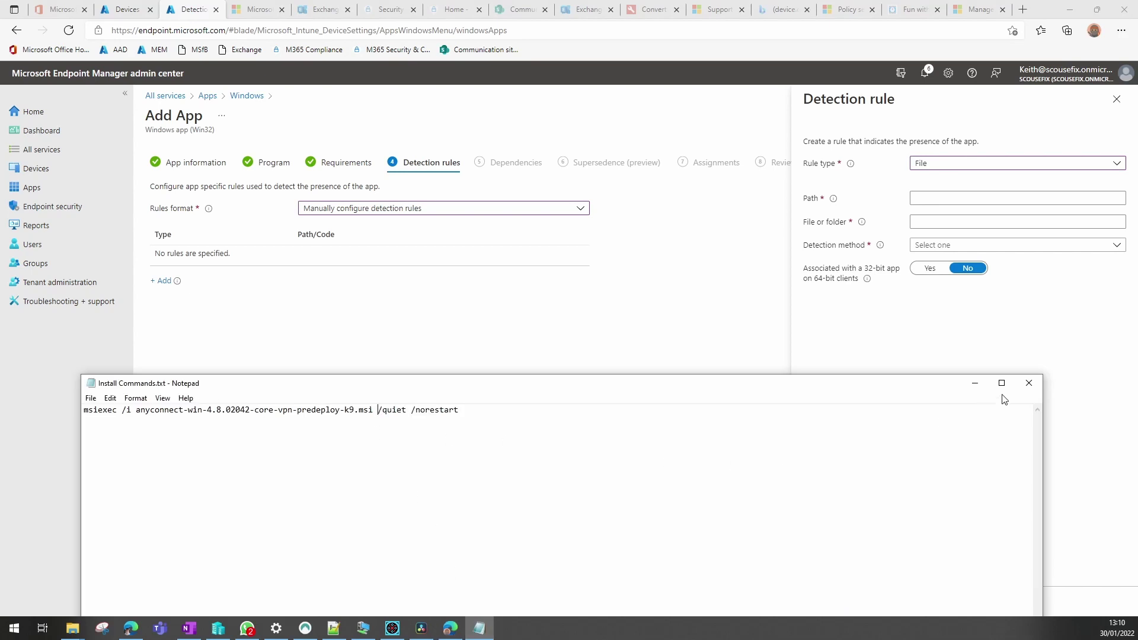
left_click(1029, 383)
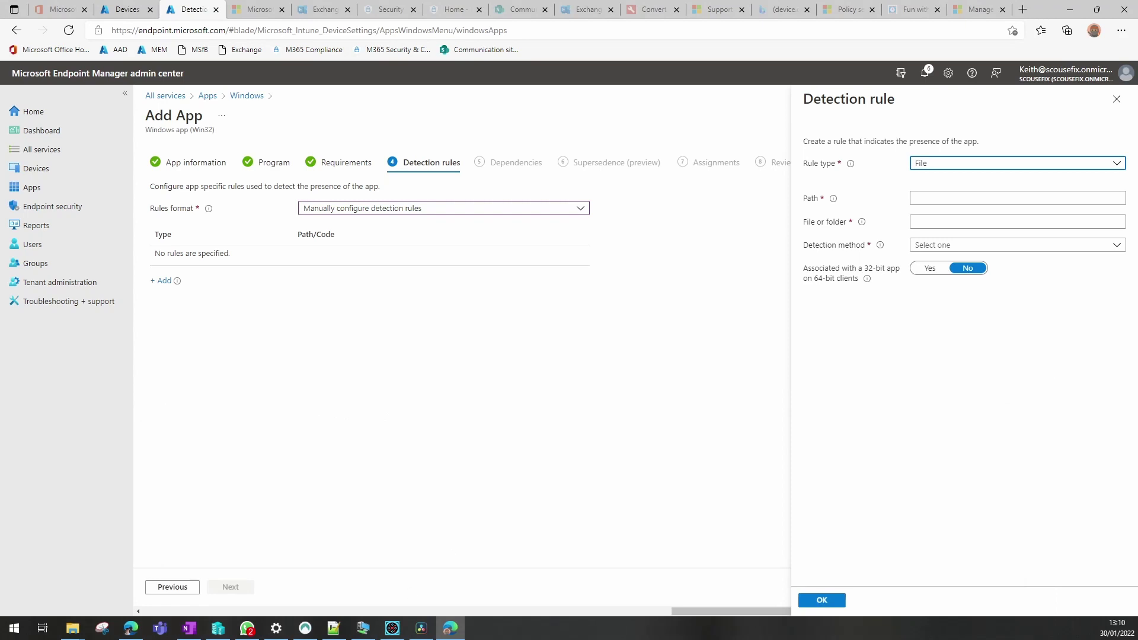
left_click(78, 629)
mouse_move(188, 589)
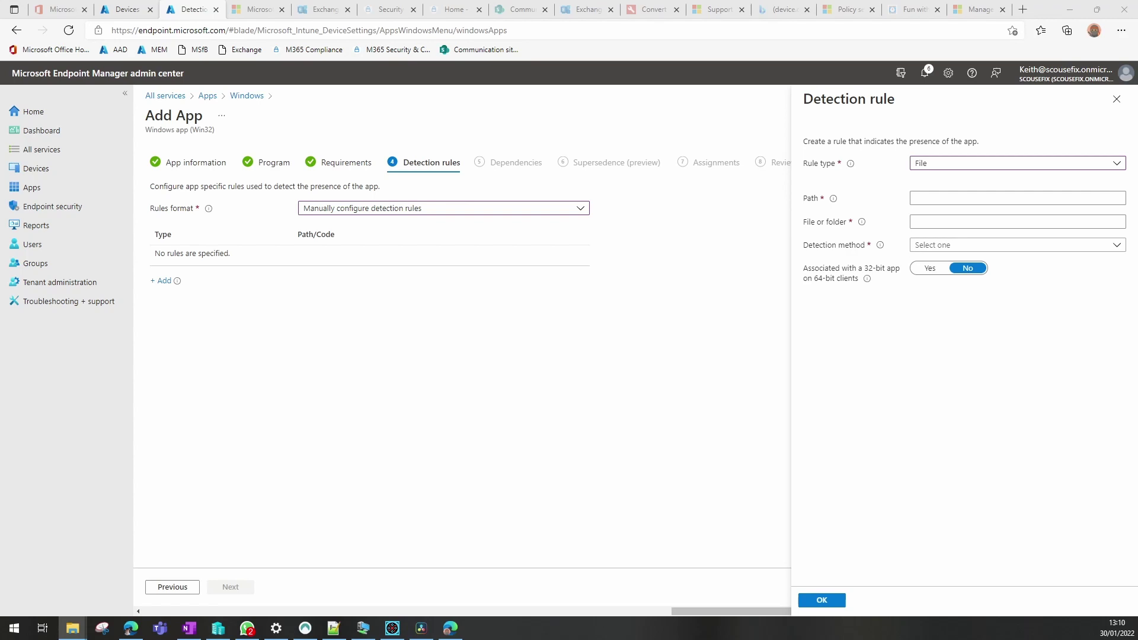
Step: Open New Text Document.txt in AnyConnectPreferences and copy the Cisco AnyConnect Profile folder path
left_click(72, 628)
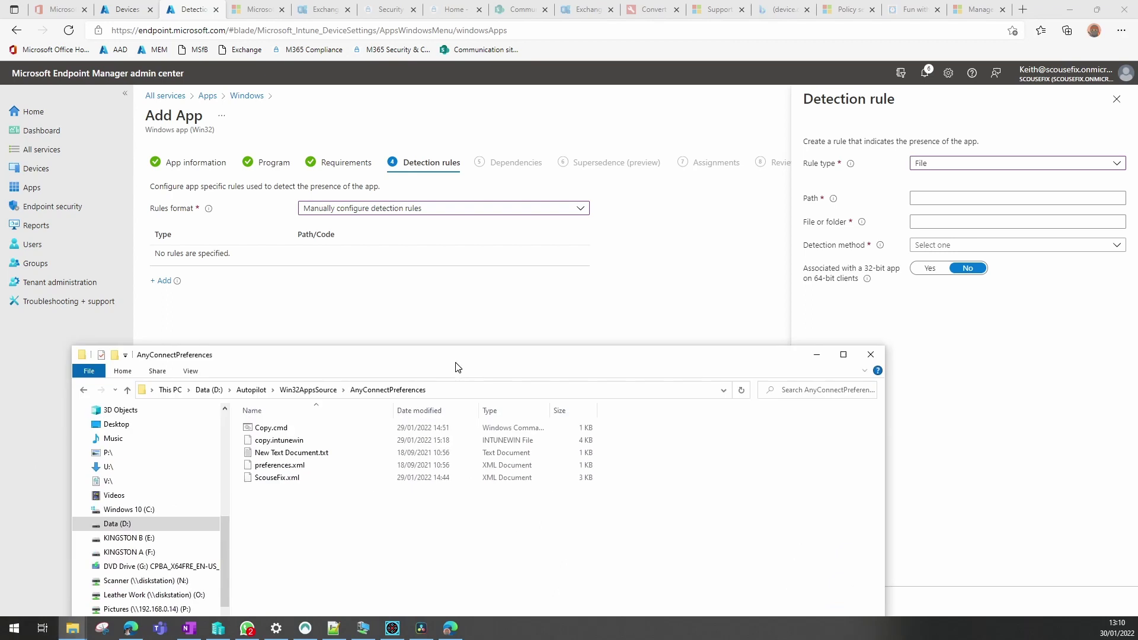
double_click(274, 454)
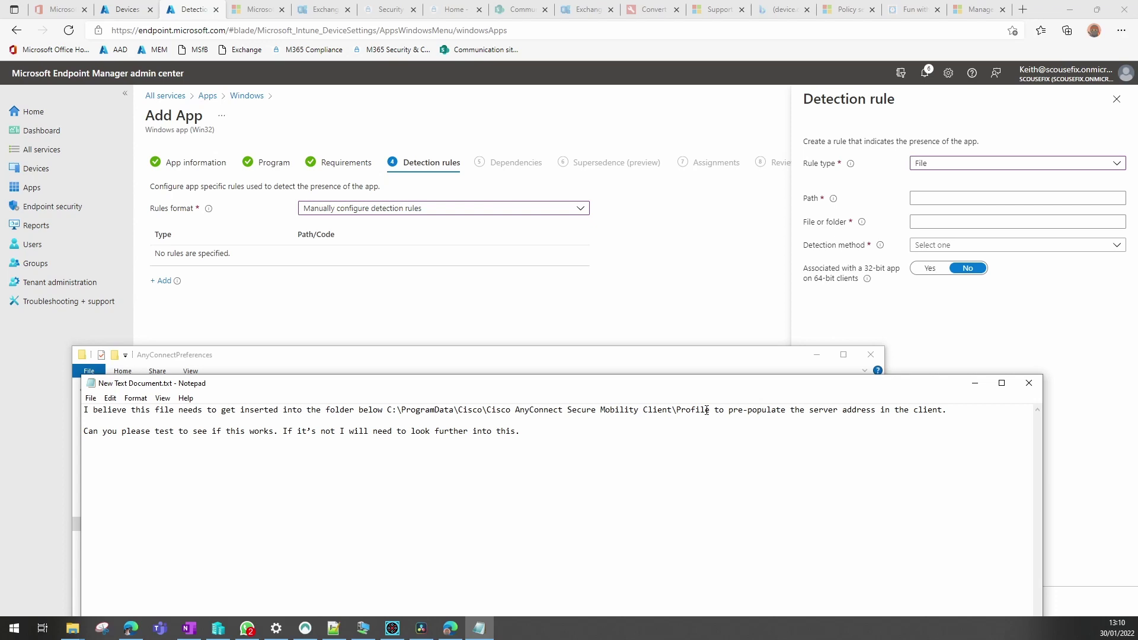
left_click_drag(711, 409, 389, 415)
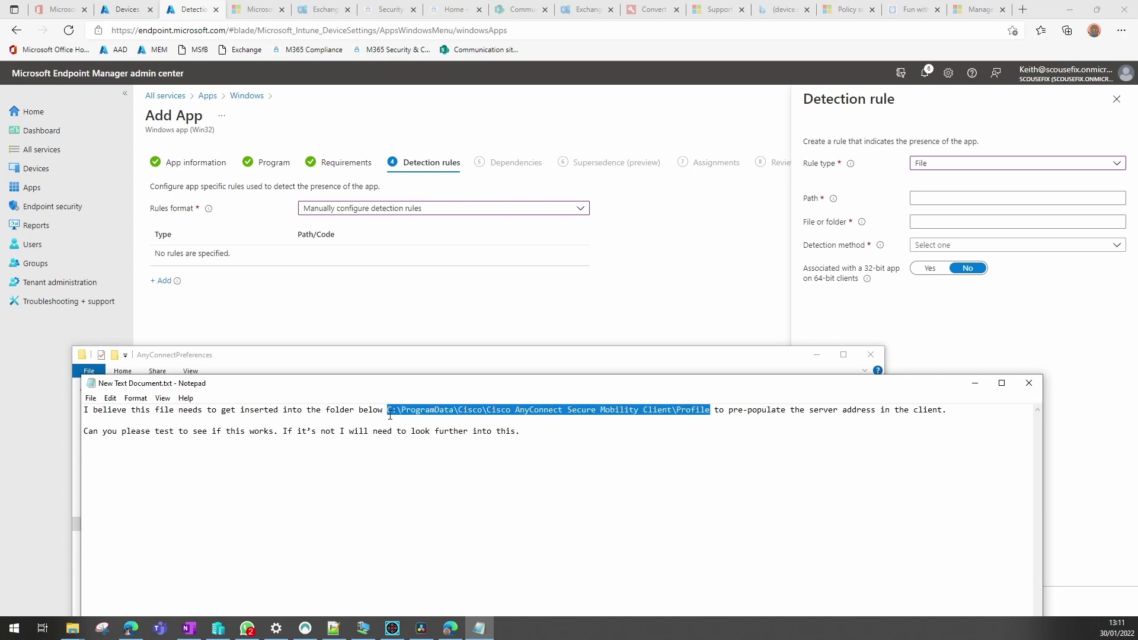
left_click(930, 199)
Step: Set Path to the Profile folder, file scousefix.xml, and detection method File or folder exists
key("ctrl+v")
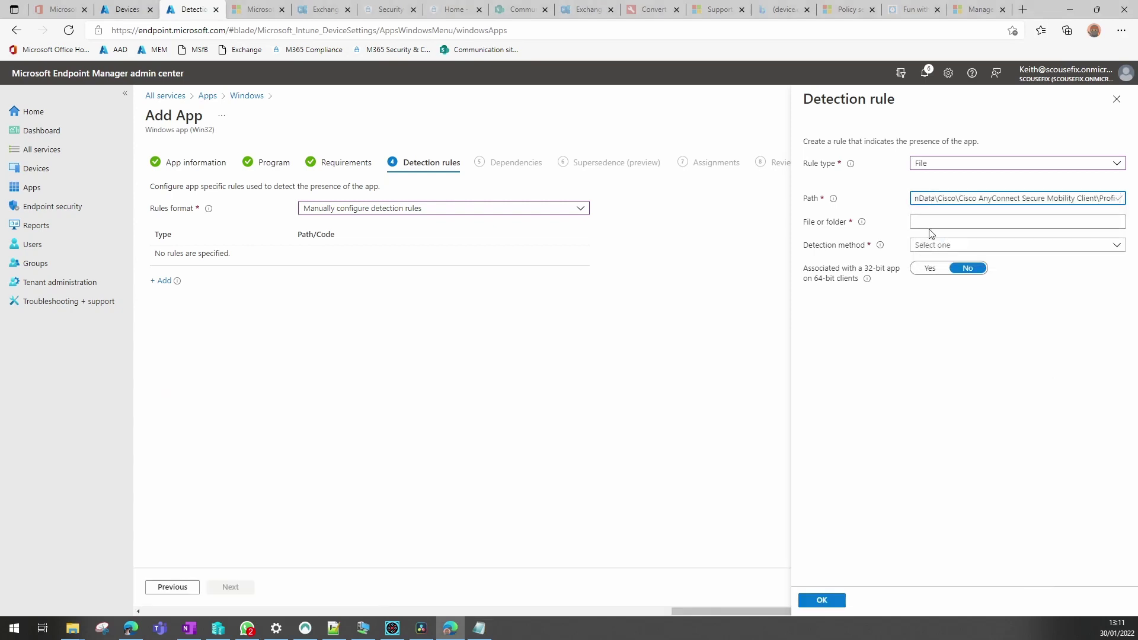
left_click(932, 222)
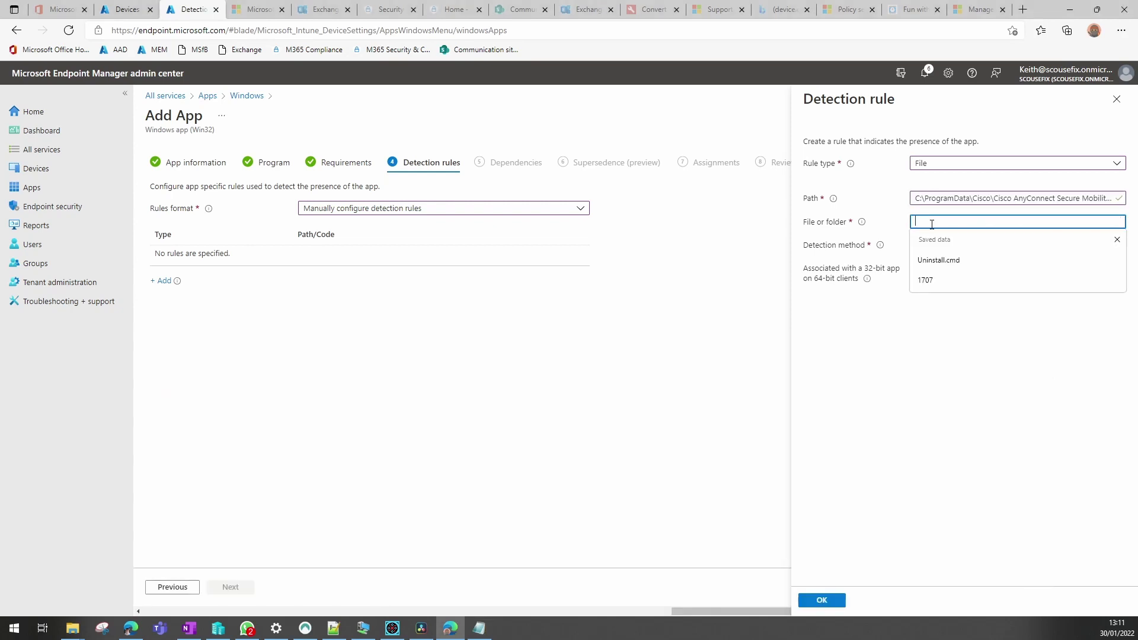
type("scousefix")
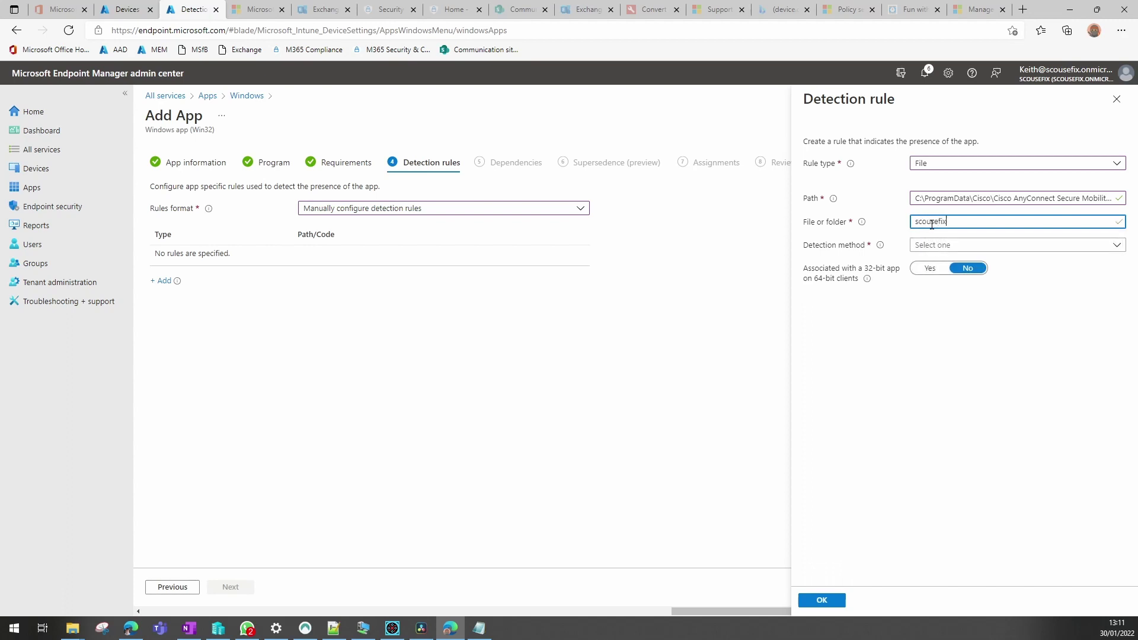
type("/xml")
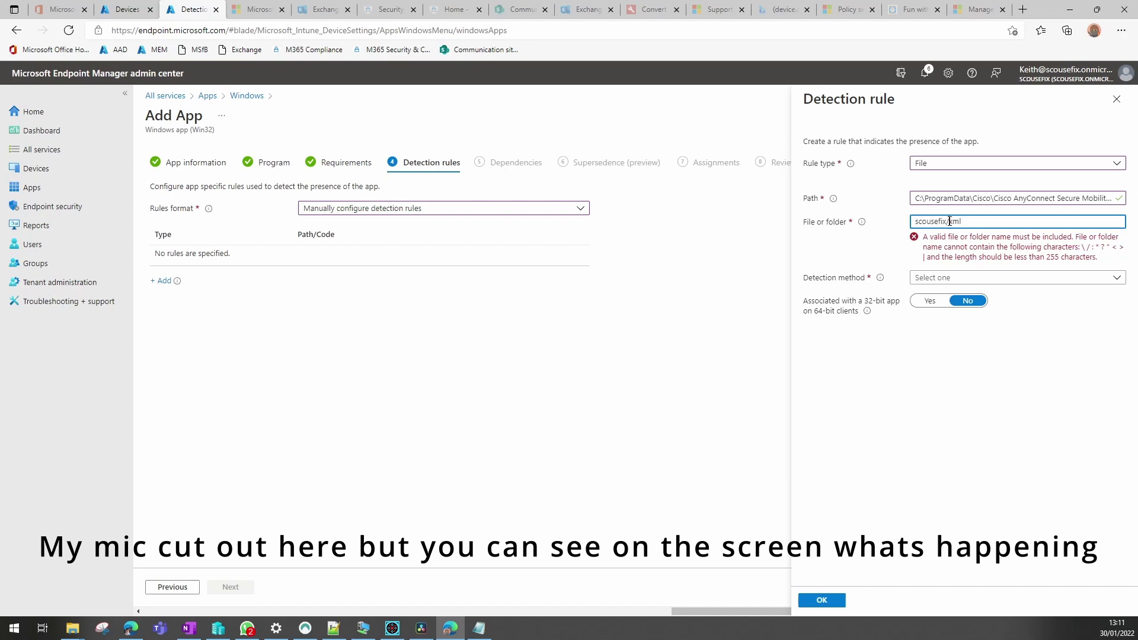
key("BackSpace")
type(".")
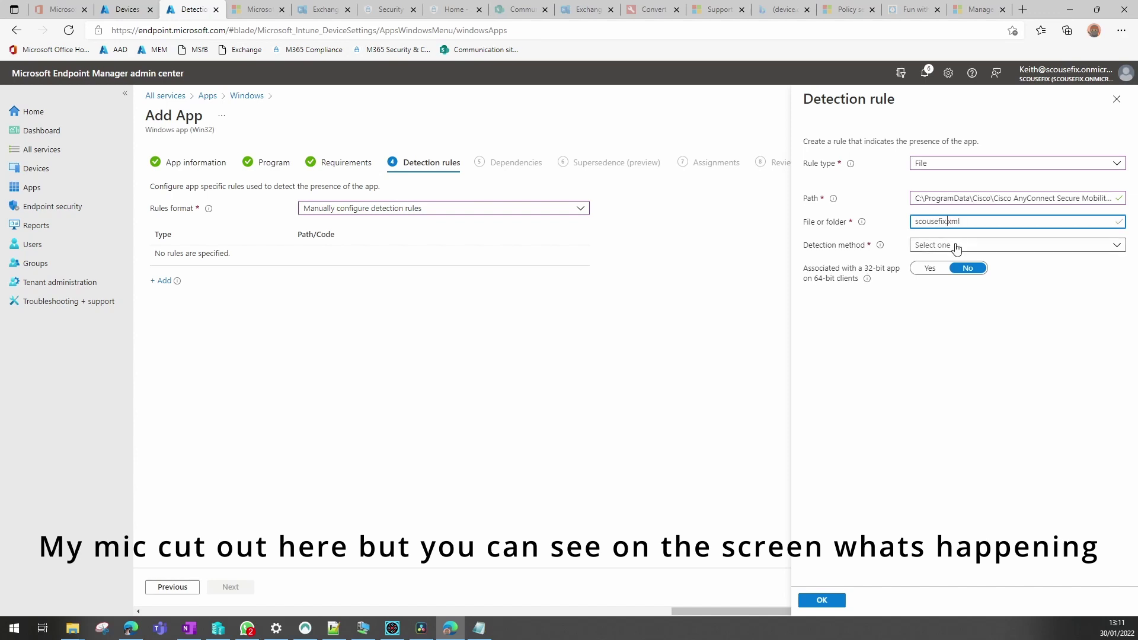
left_click(958, 245)
left_click(959, 263)
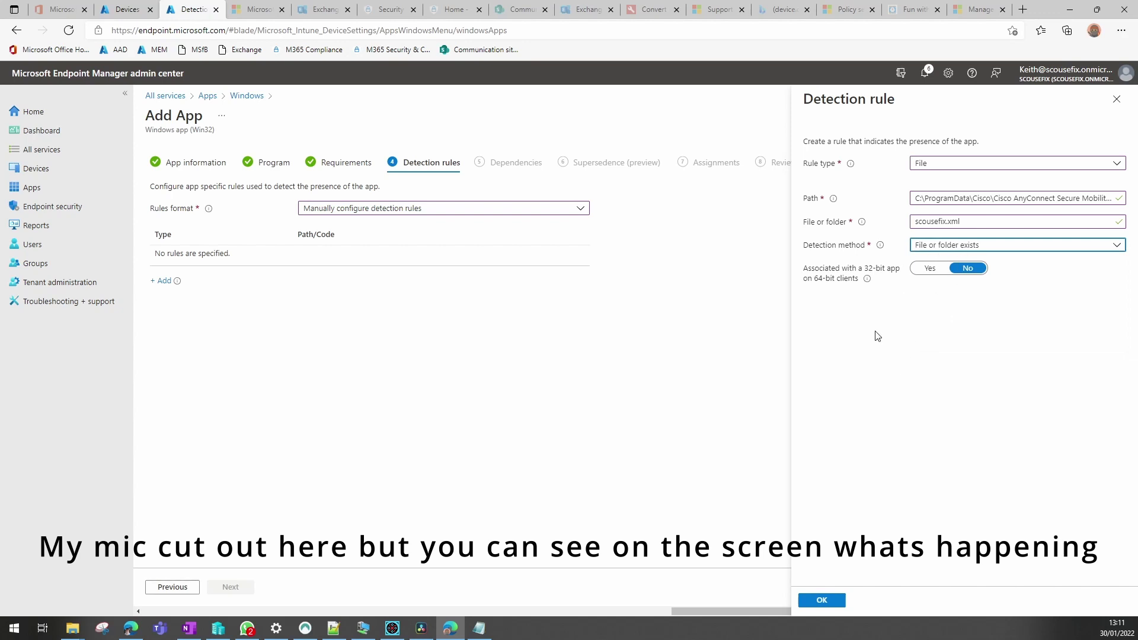
Step: Save the detection rule and create the Preference File app, skipping dependencies, supersedence and assignments
left_click(830, 602)
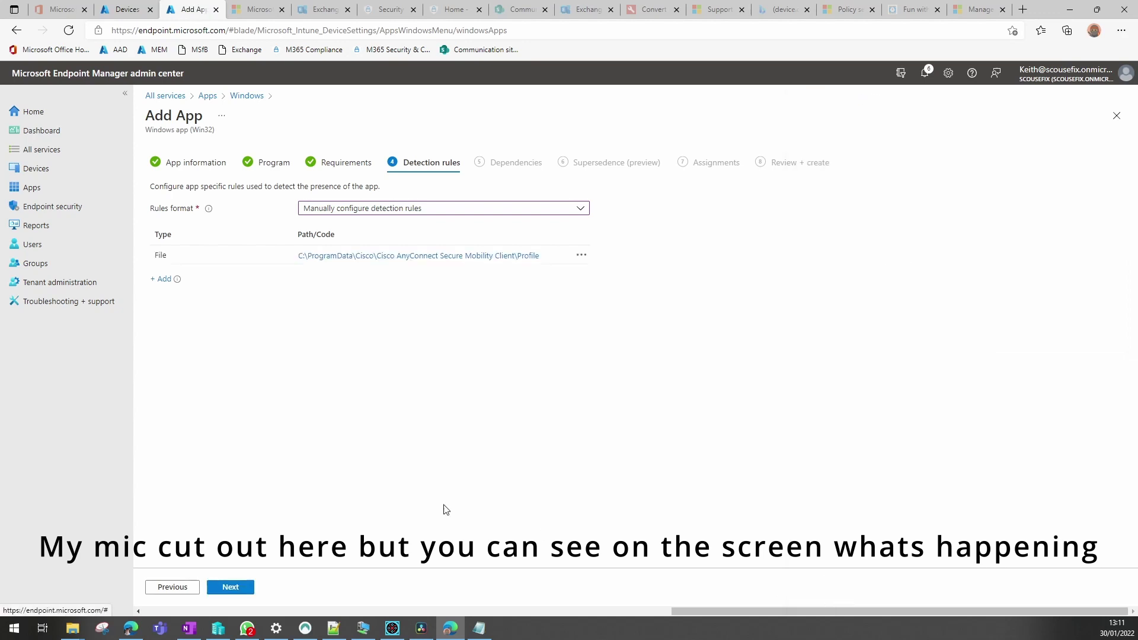
left_click(228, 587)
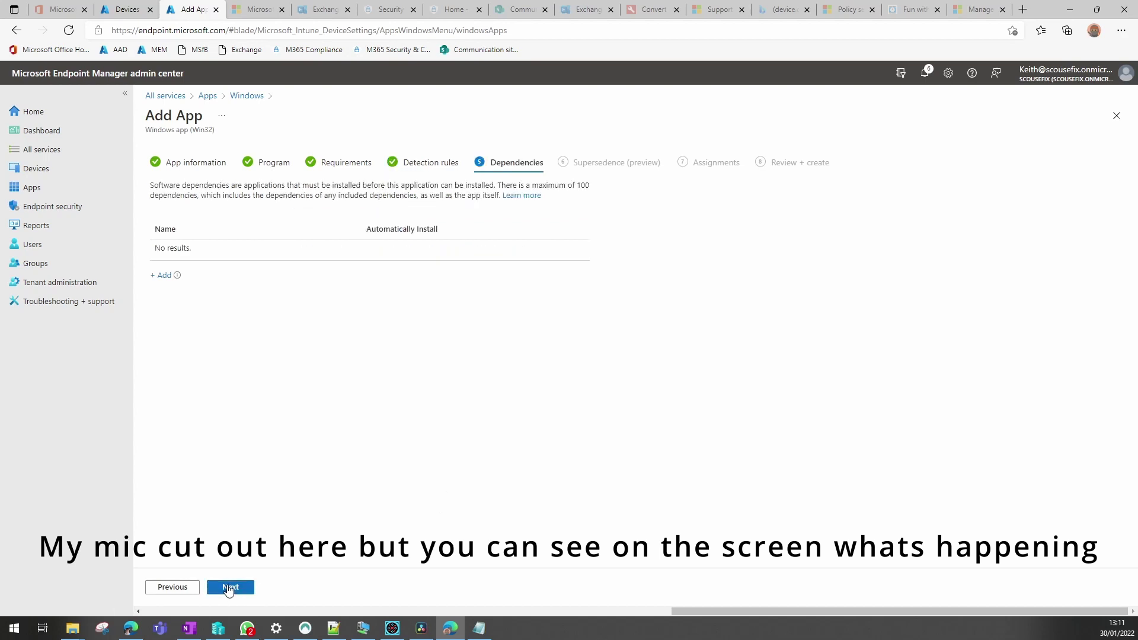
left_click(228, 588)
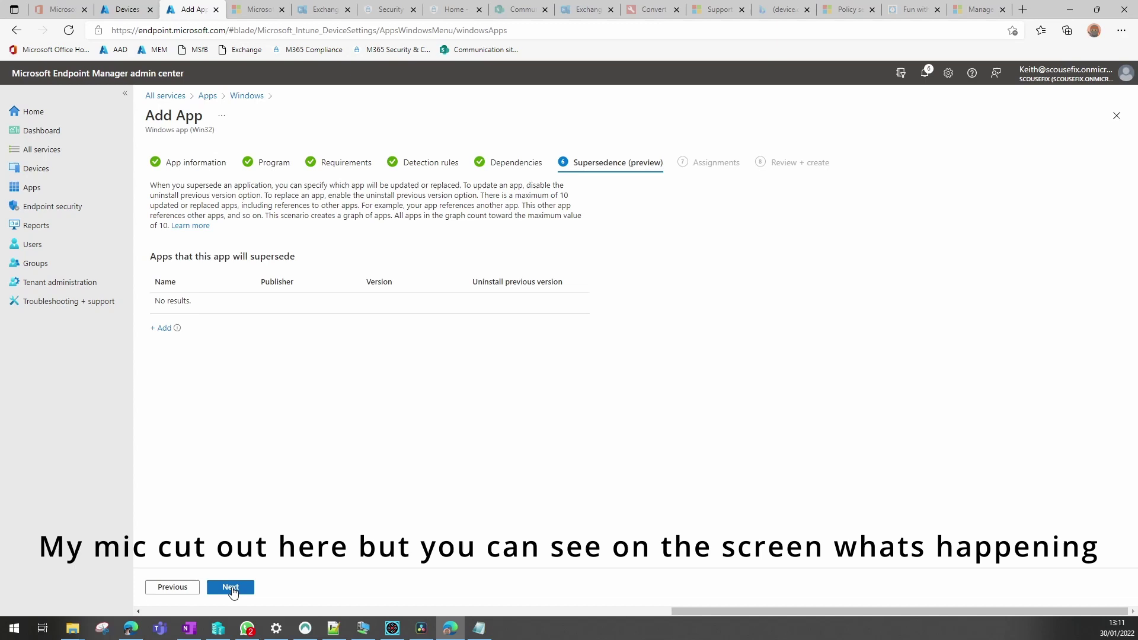
left_click(230, 588)
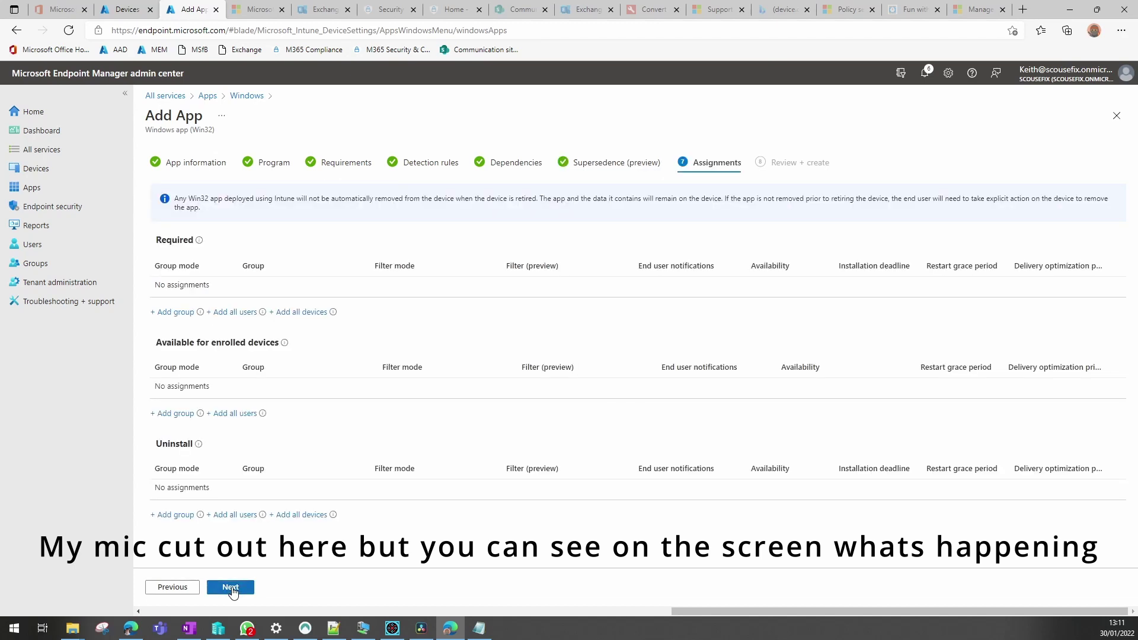
left_click(232, 588)
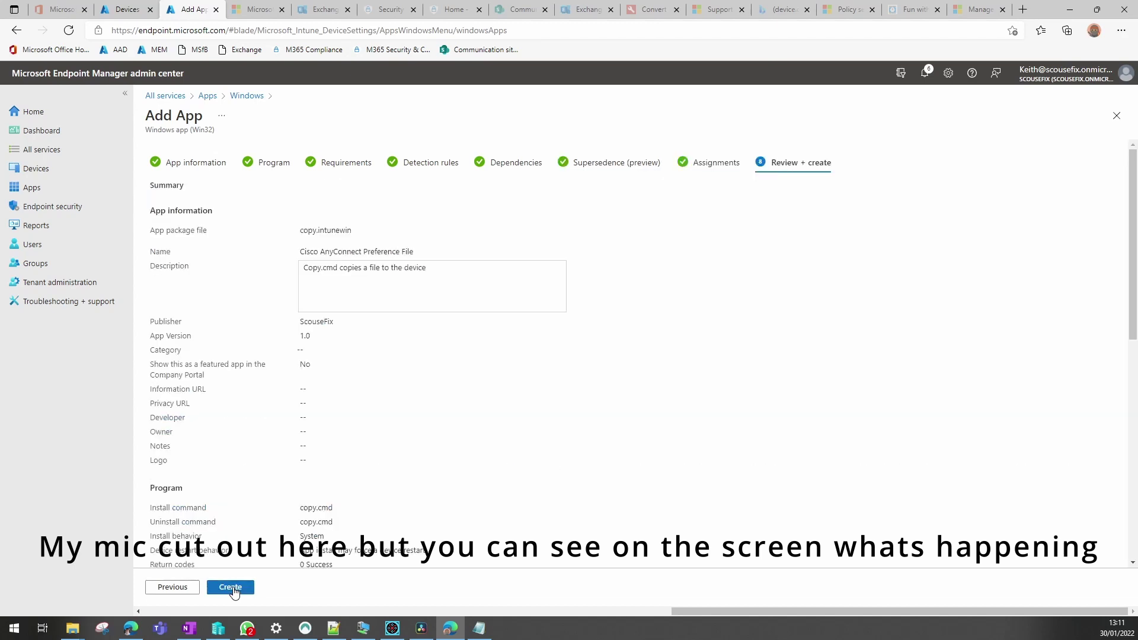
left_click(231, 588)
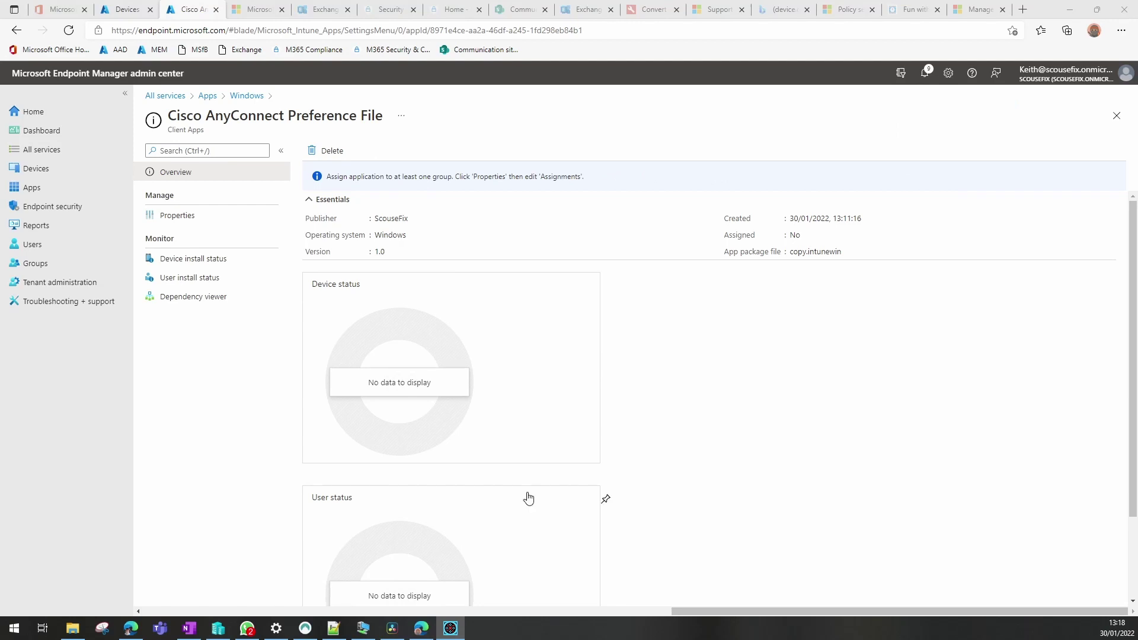
Step: Create the security group 'Cisco Anyyconnect - Required', copying its name for reuse
left_click(29, 265)
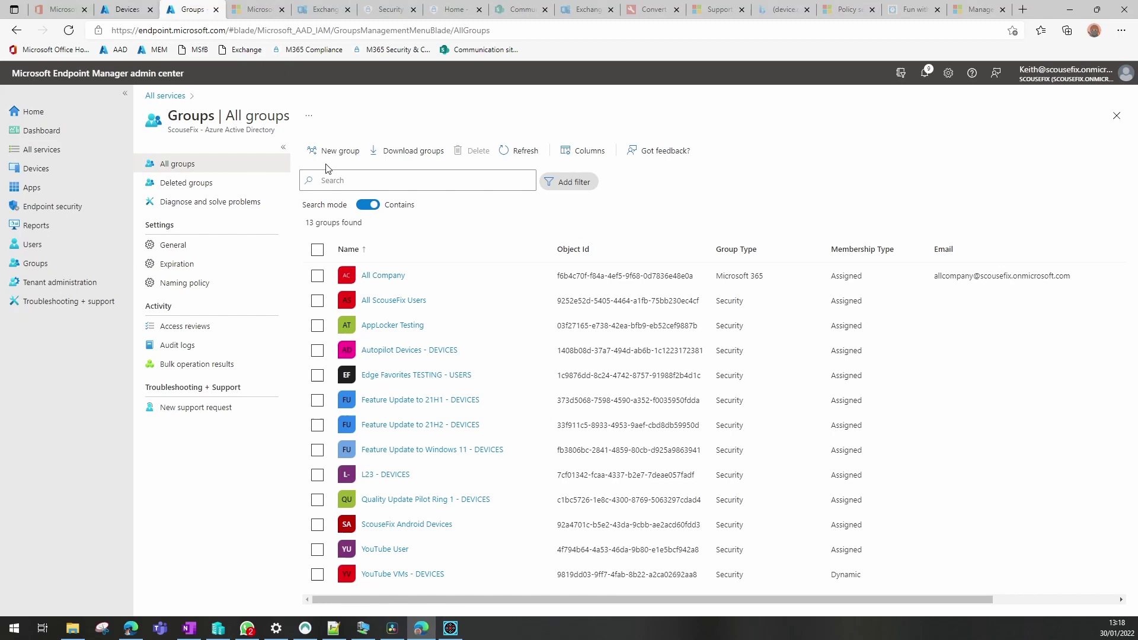
left_click(328, 151)
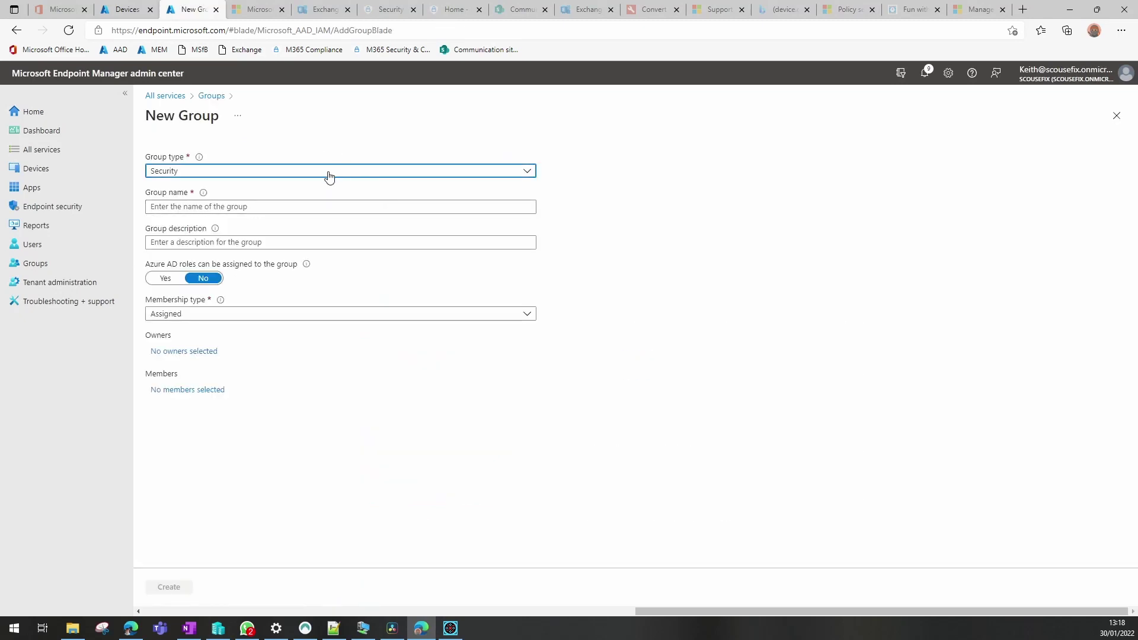
left_click(260, 207)
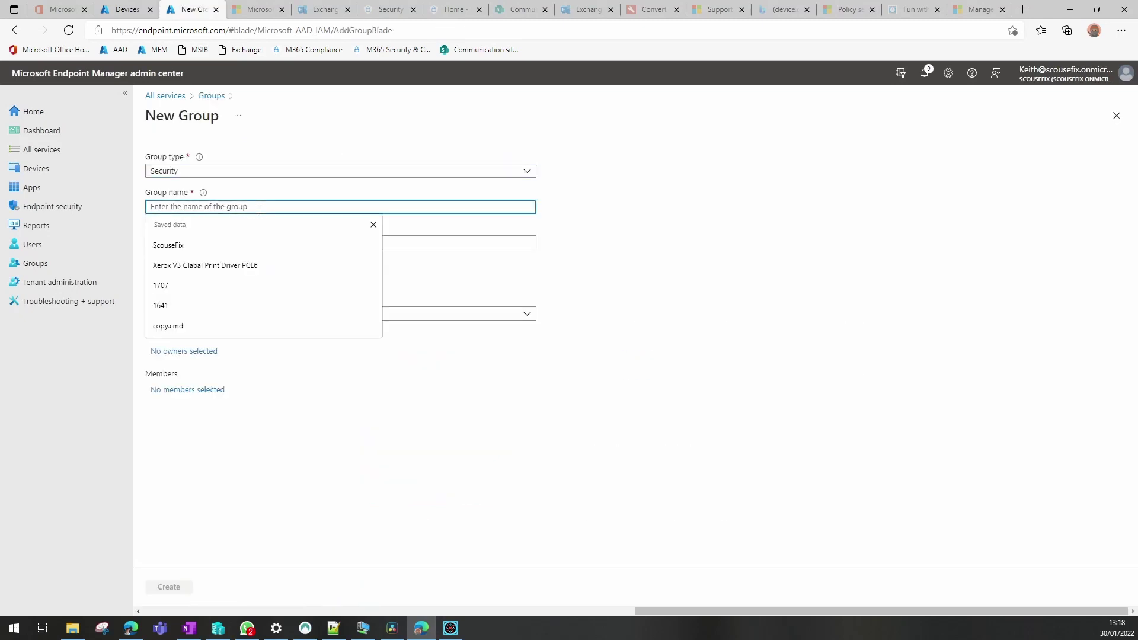
type("Cisco")
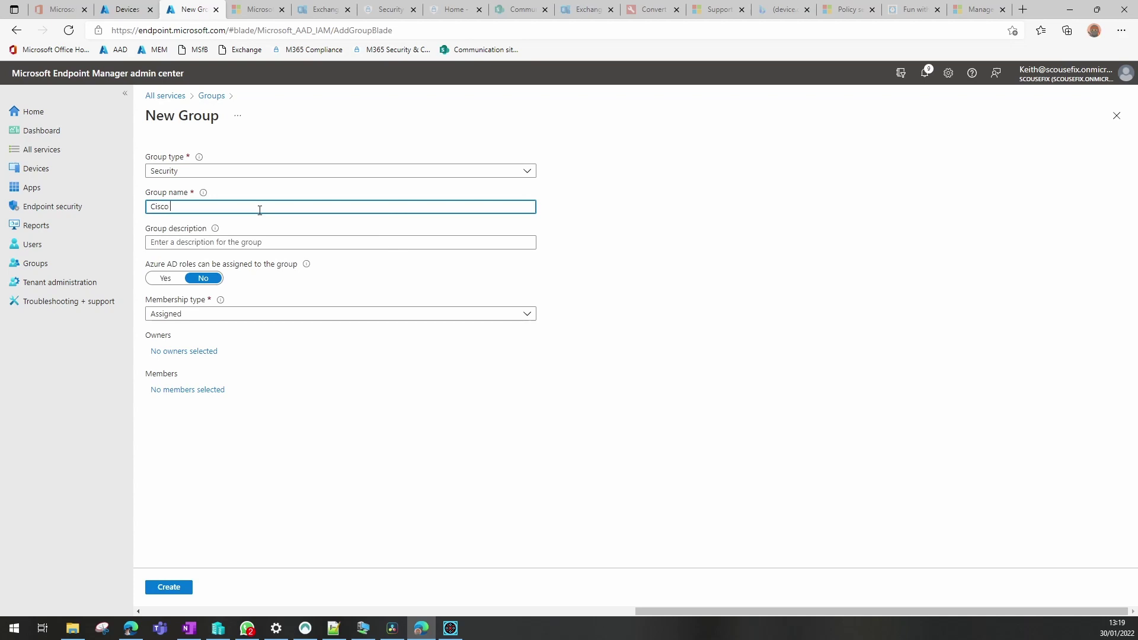
type(" Anyyconnect - Required")
left_click_drag(258, 206, 144, 214)
key("ctrl+c")
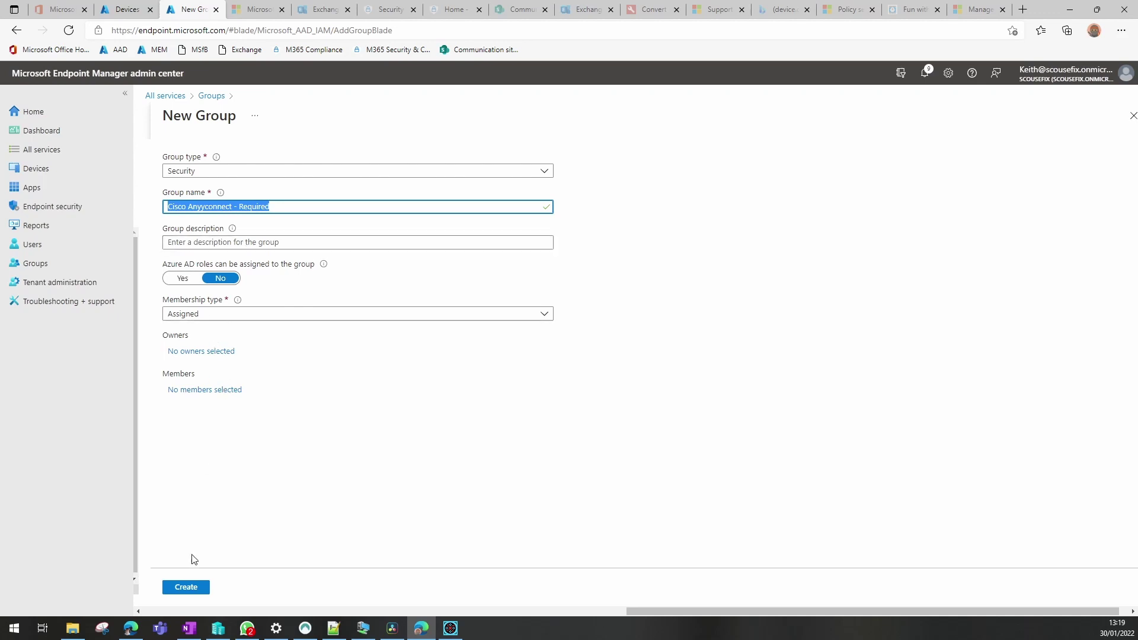
left_click(189, 587)
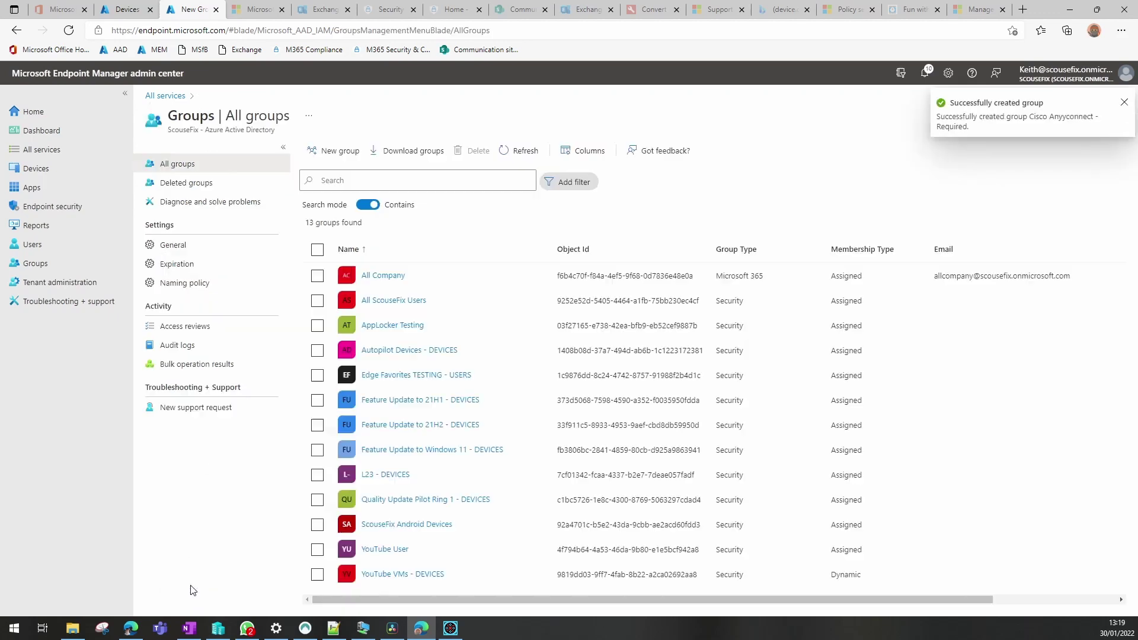
Step: Create a second group named 'Cisco Anyyconnect - Available' from the copied name
left_click(328, 152)
left_click(275, 204)
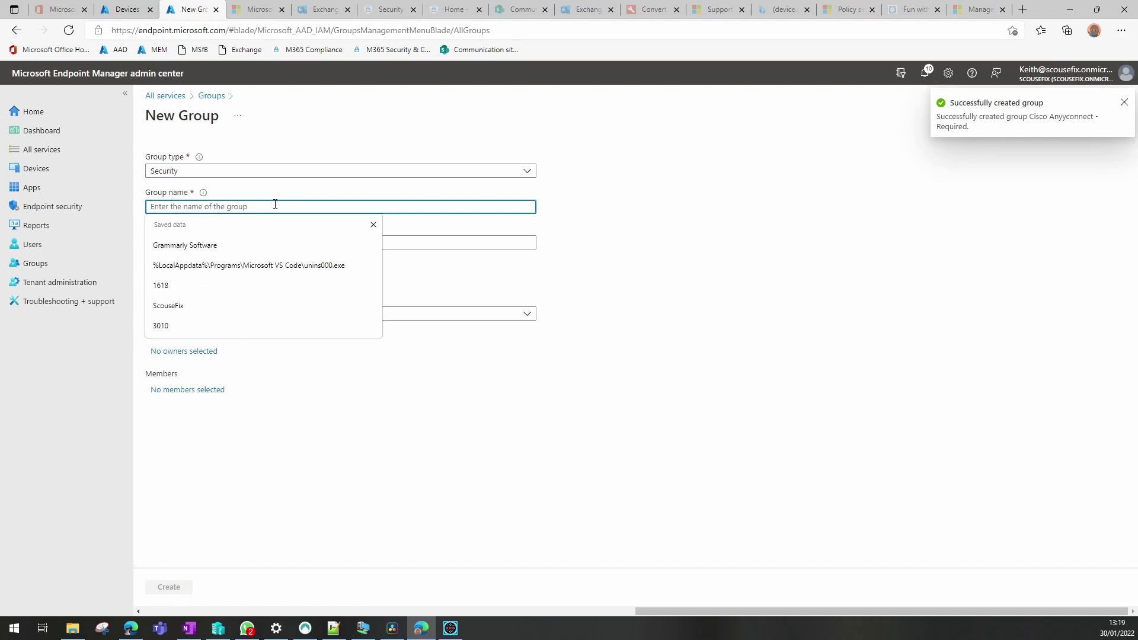
key("ctrl+v")
key("BackSpace")
key("BackSpace")
key("BackSpace")
key("BackSpace")
key("BackSpace")
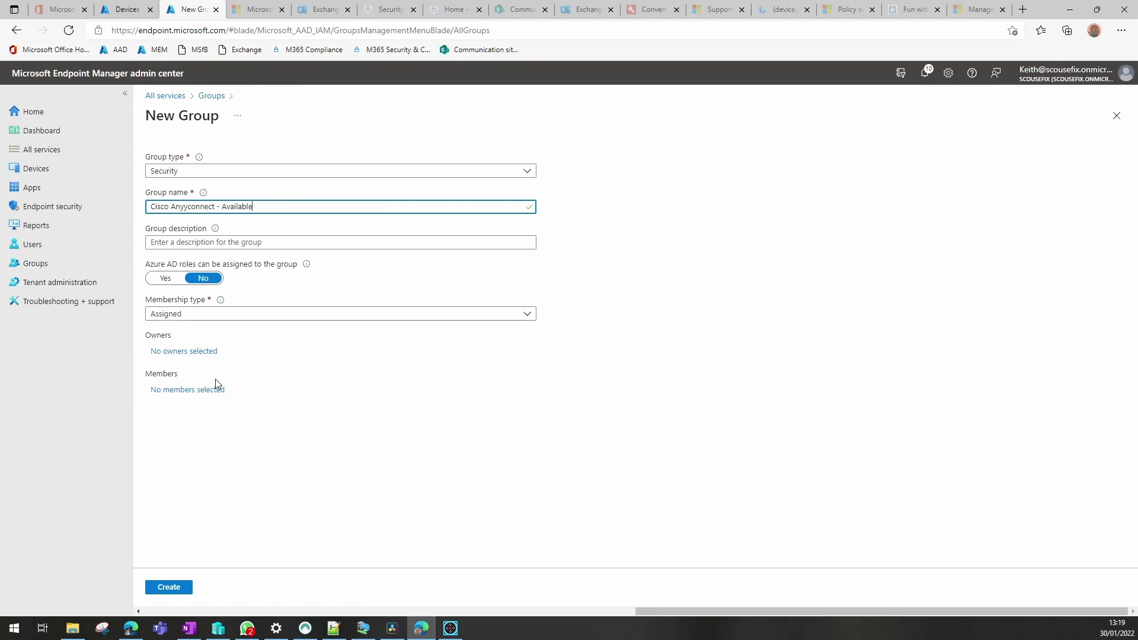
left_click(165, 587)
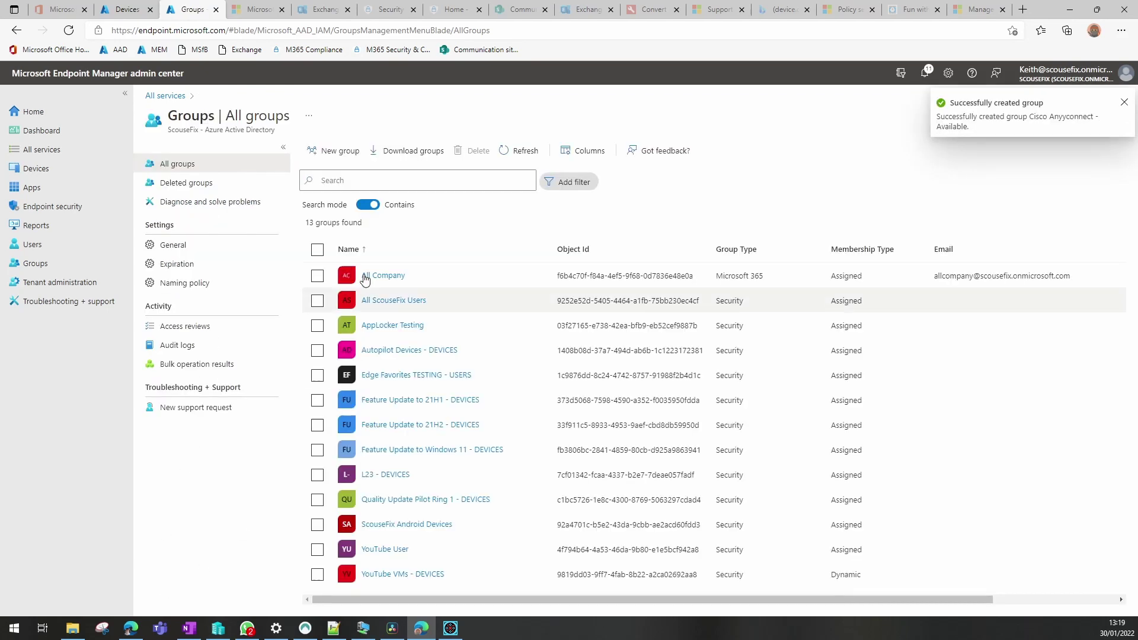
Step: Create a third group named 'Cisco Anyyconnect - Uninstall'
left_click(346, 152)
left_click(291, 207)
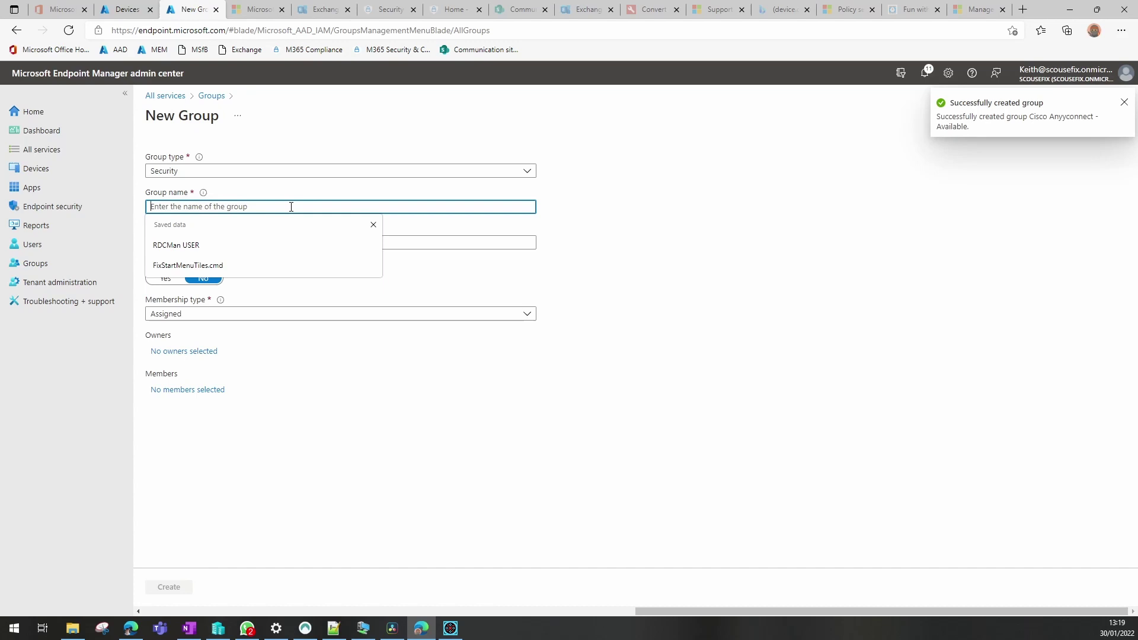
key("ctrl+v")
key("BackSpace")
key("BackSpace")
key("BackSpace")
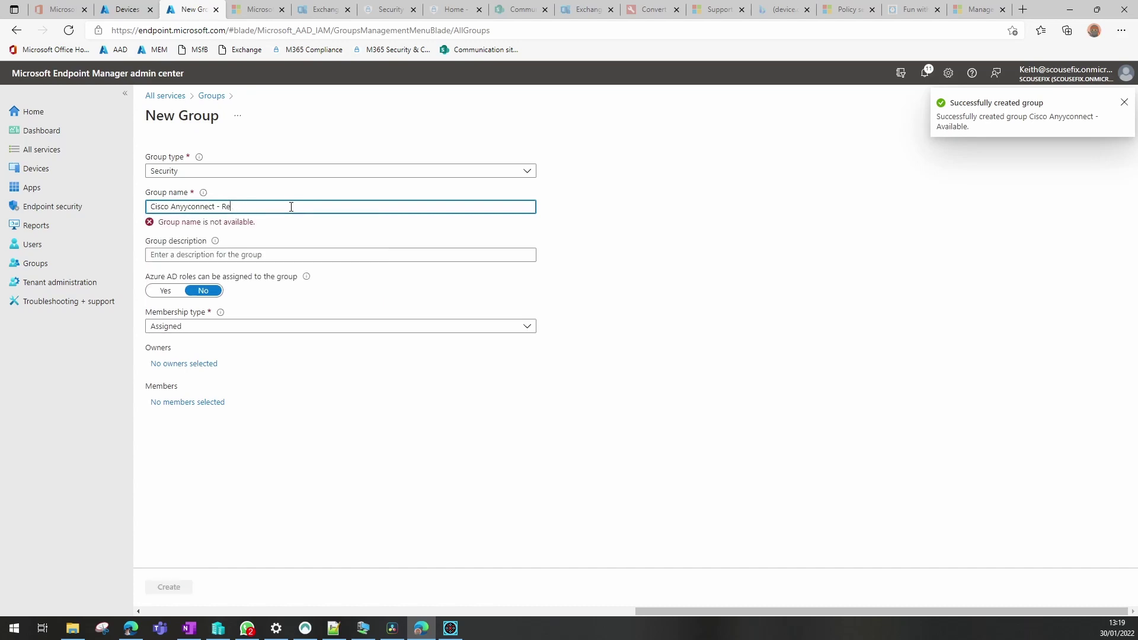
key("BackSpace")
key("BackSpace")
type("Uninstall")
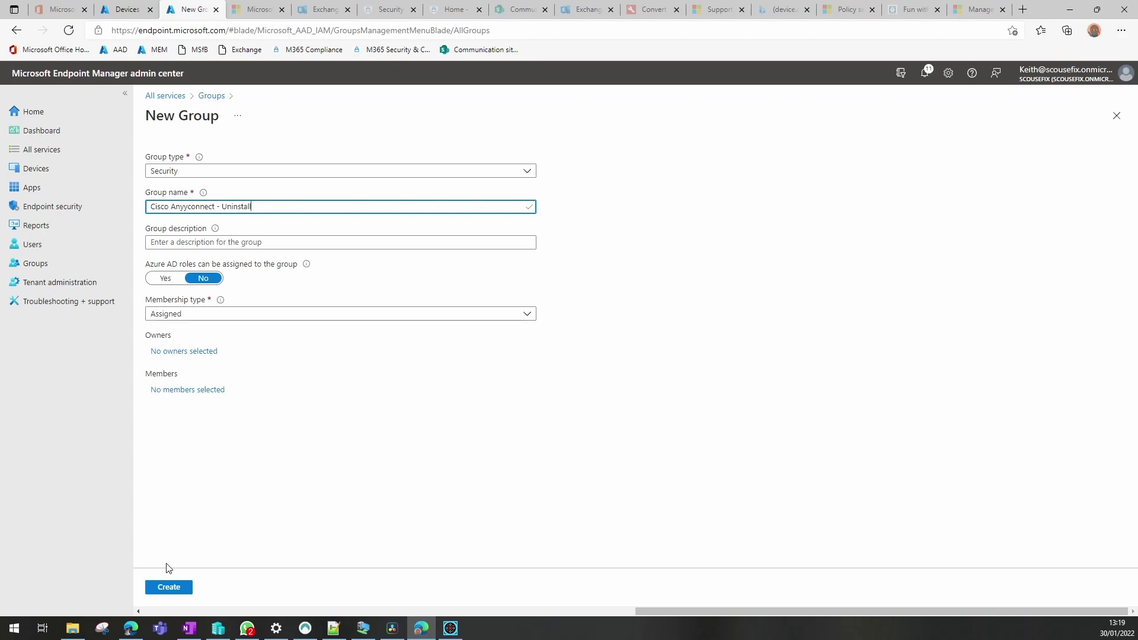
left_click(168, 587)
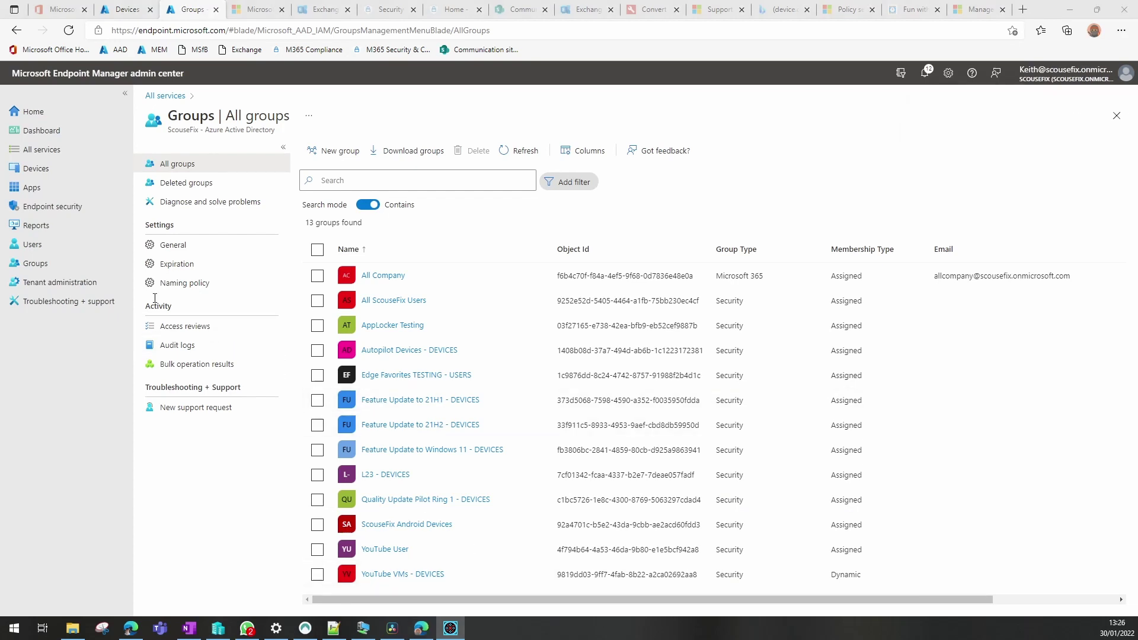
Step: Open the Cisco AnyConnect Secure Mobility Client's Windows app properties and edit its assignments
left_click(44, 193)
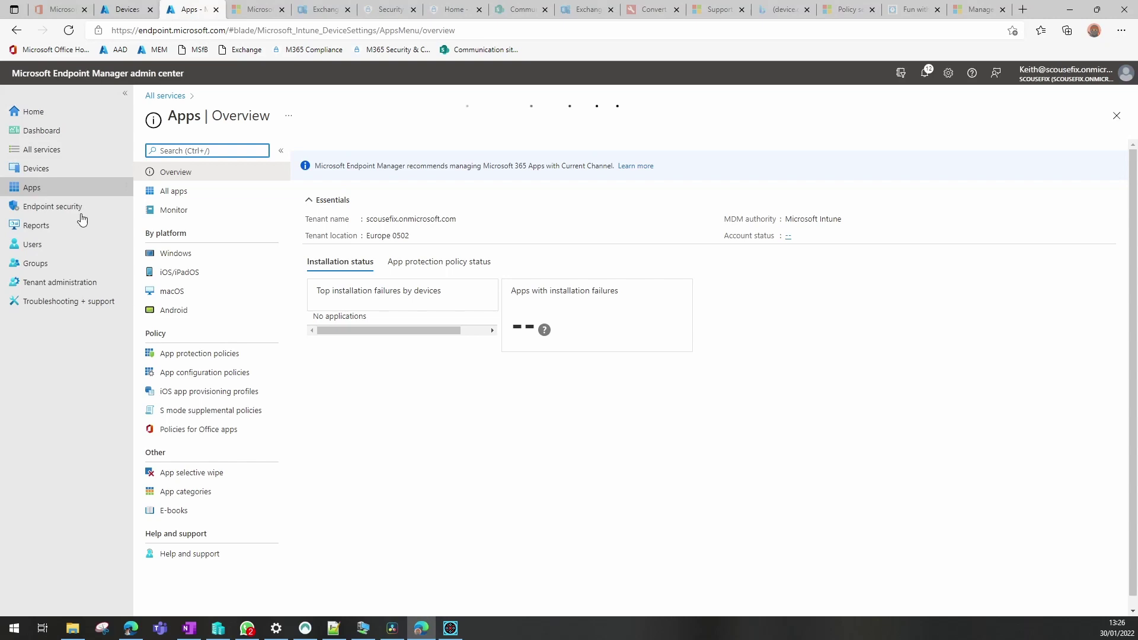
left_click(175, 255)
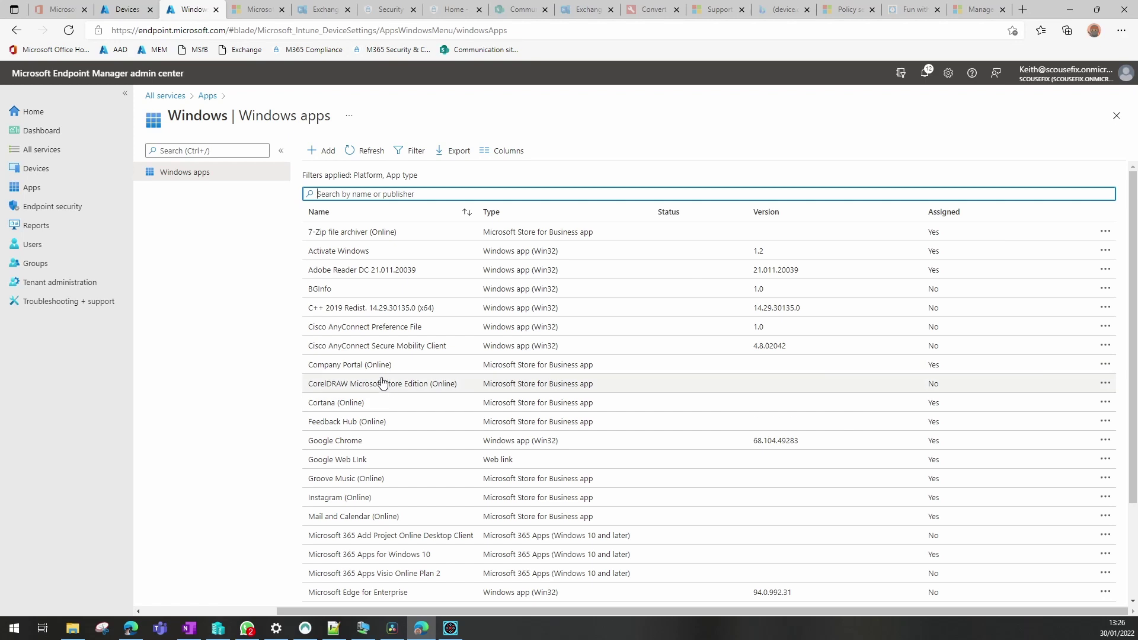
left_click(395, 349)
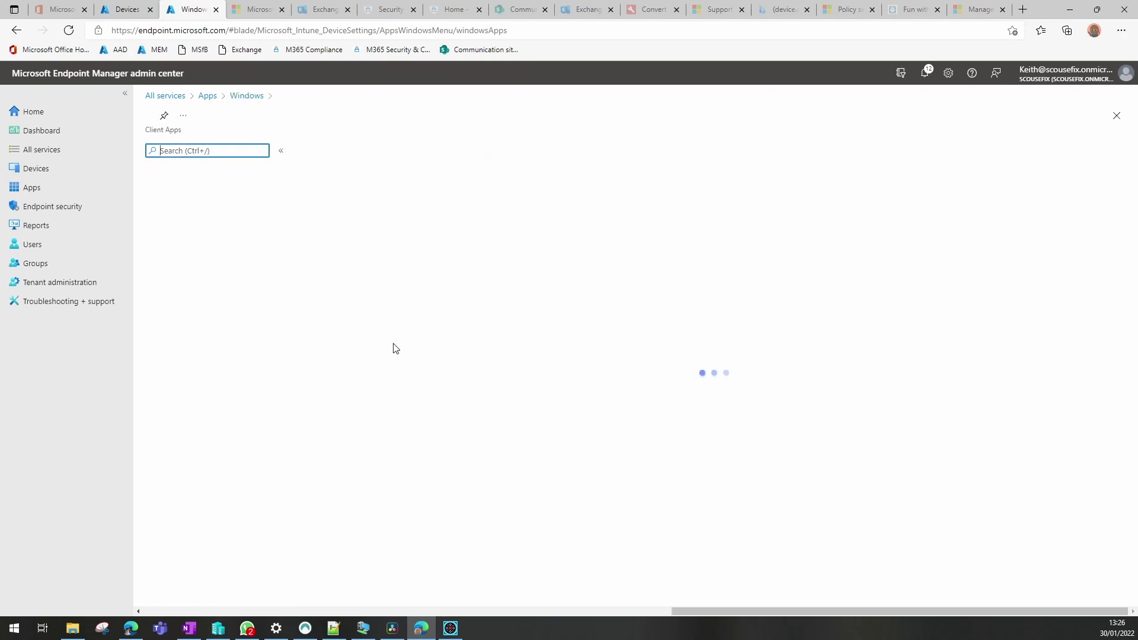
left_click(190, 217)
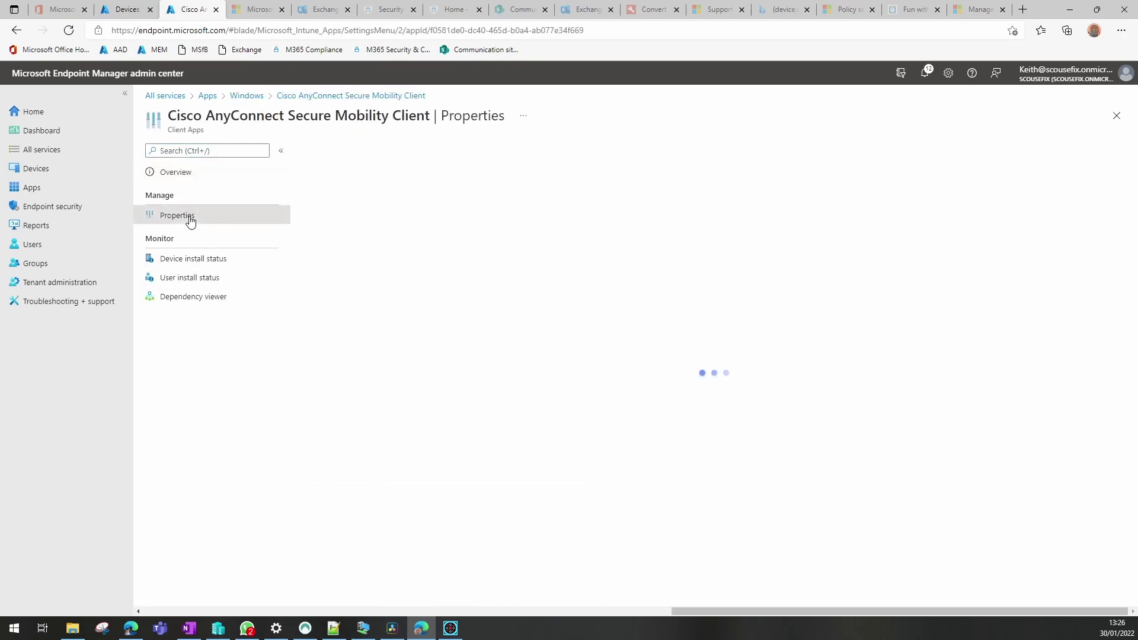
scroll(367, 371, "down", 3)
scroll(367, 370, "down", 5)
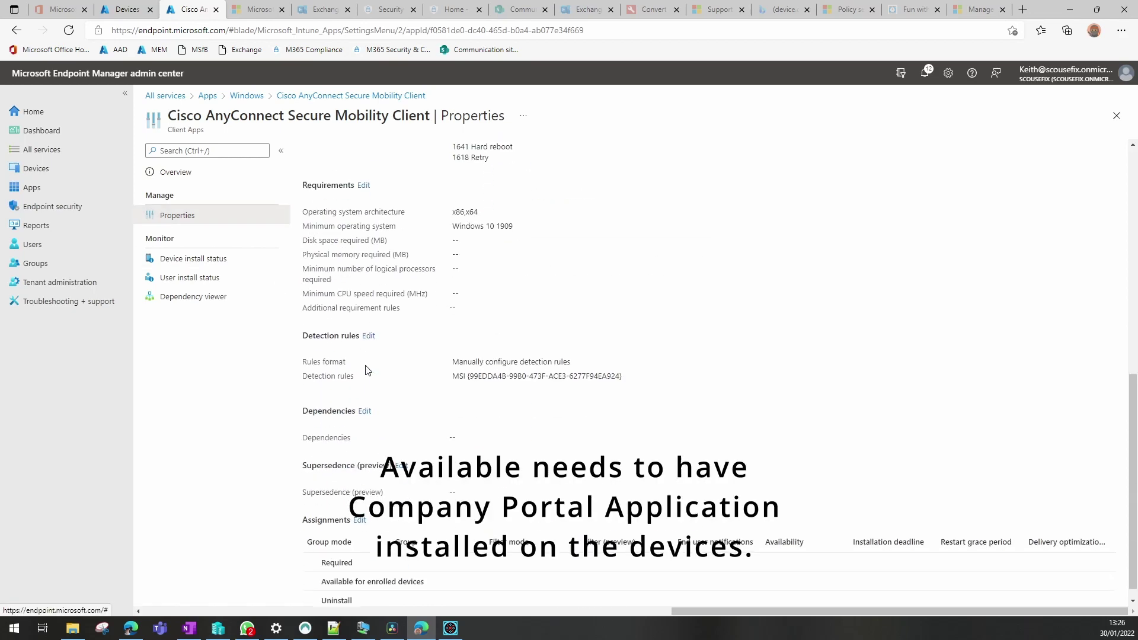
scroll(373, 414, "down", 1)
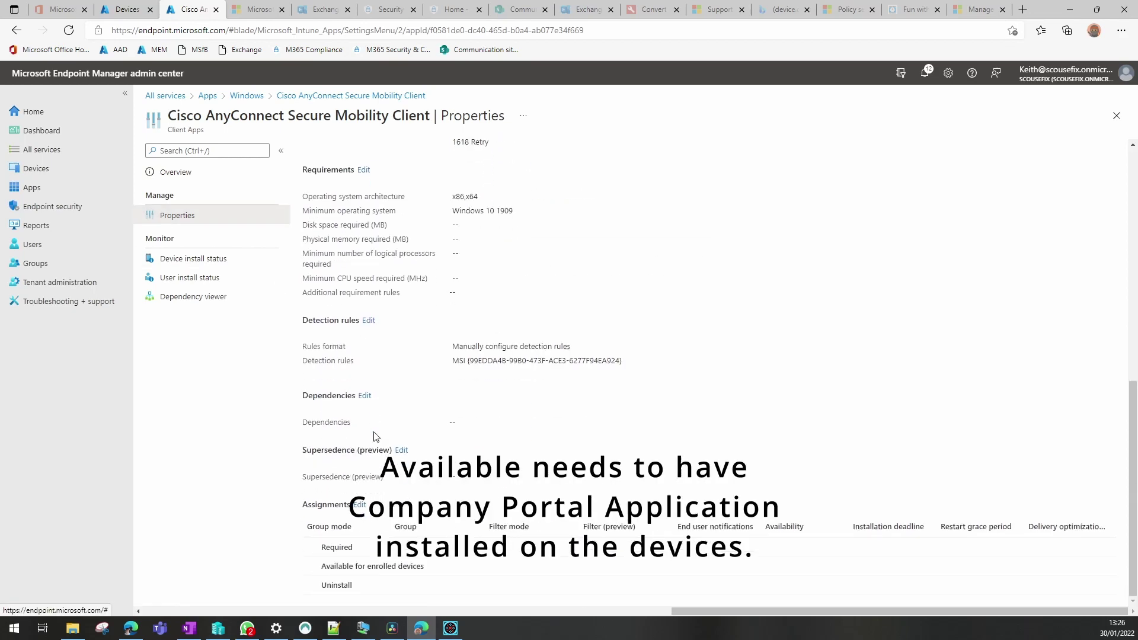
left_click(363, 503)
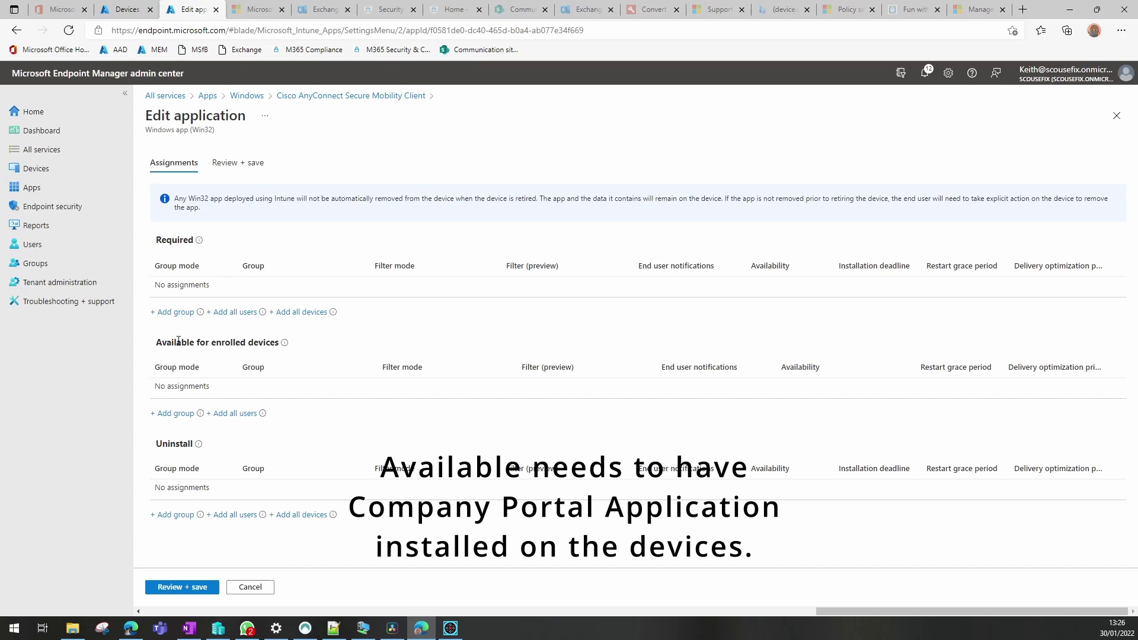
Step: Add the YouTube User group under Available and save the assignment
left_click(171, 414)
scroll(889, 311, "down", 6)
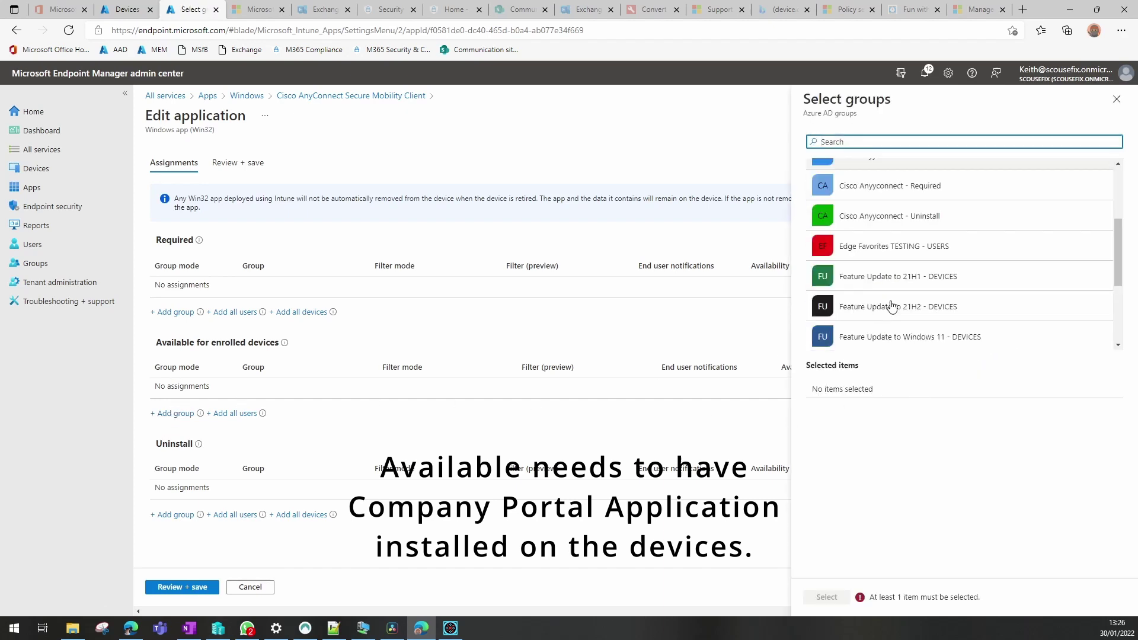
left_click(890, 305)
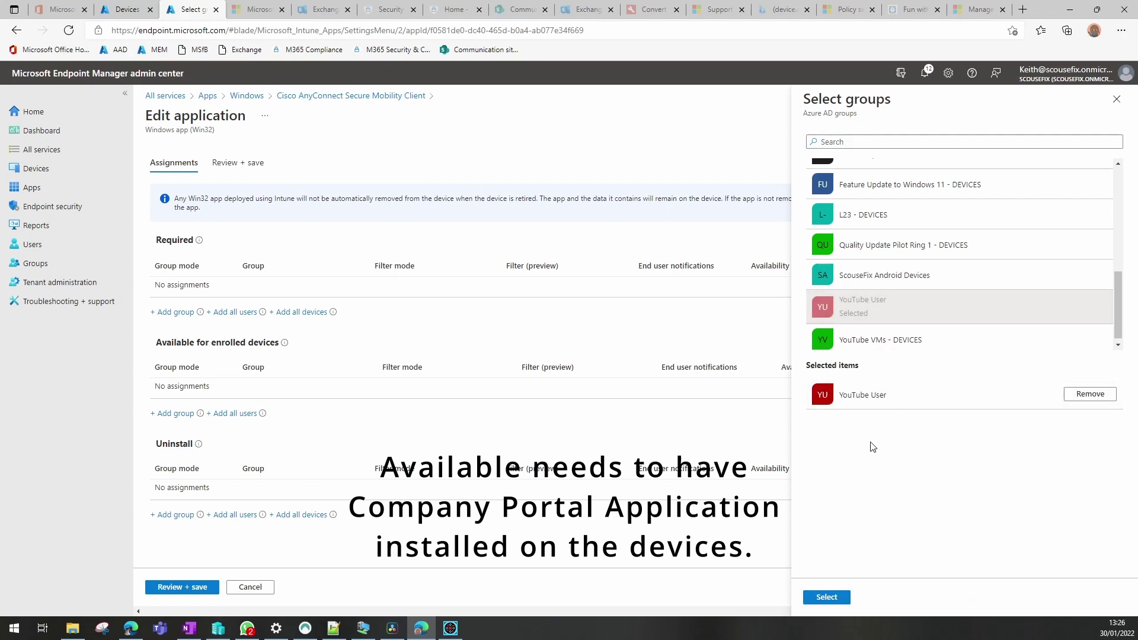
left_click(829, 597)
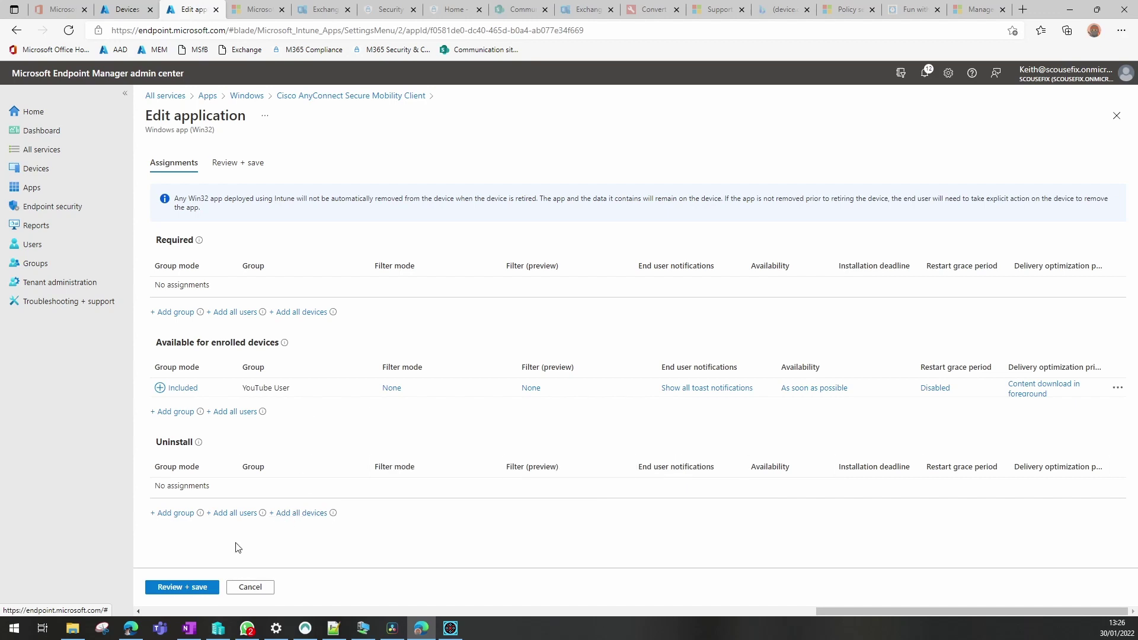
left_click(183, 589)
left_click(181, 587)
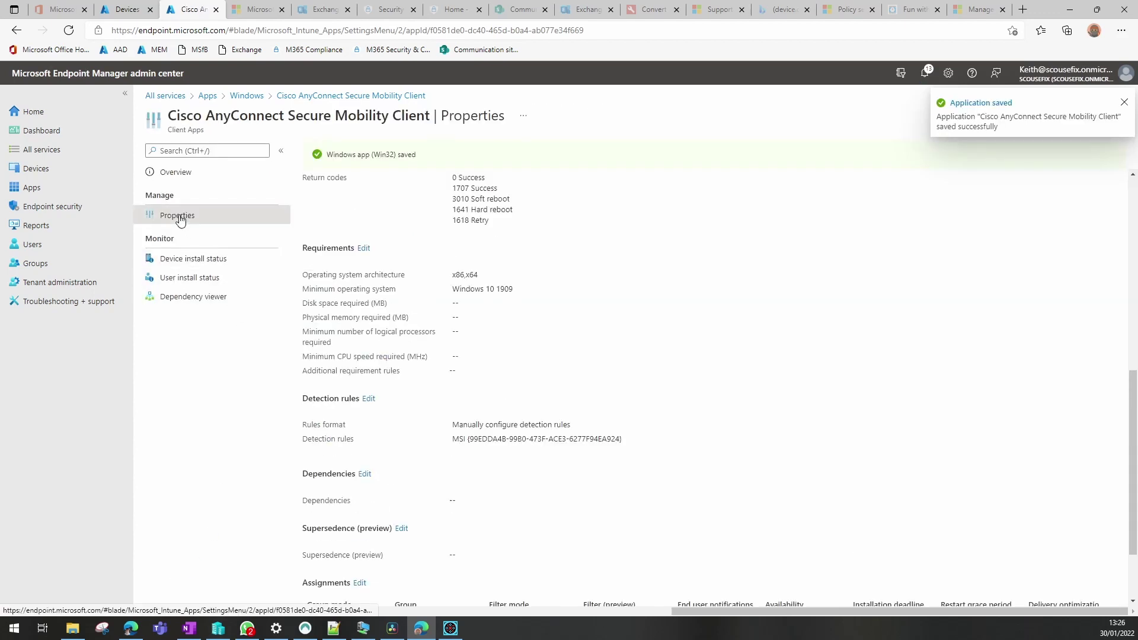
Step: Open the Cisco AnyConnect Preference File app's properties and edit its dependencies
left_click(241, 97)
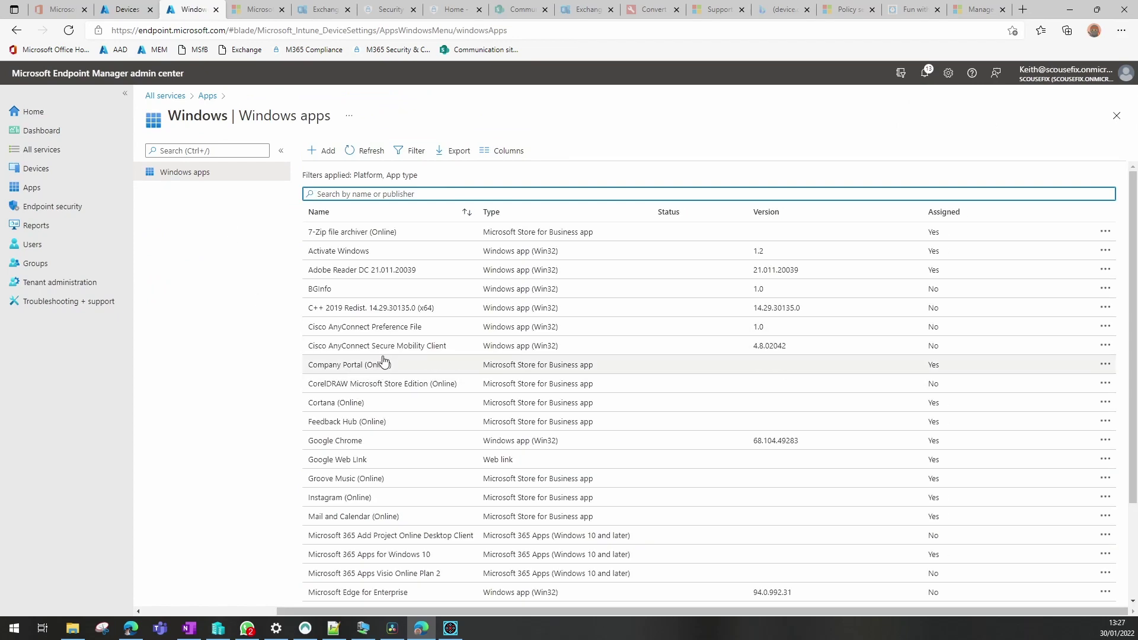
left_click(389, 332)
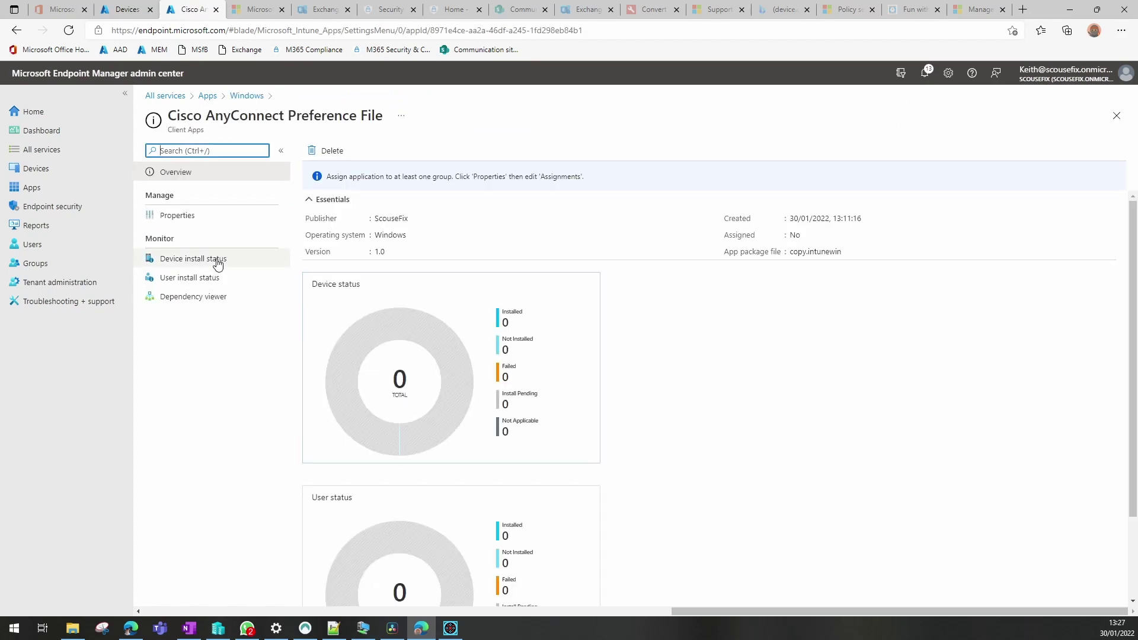
left_click(177, 216)
scroll(409, 386, "down", 3)
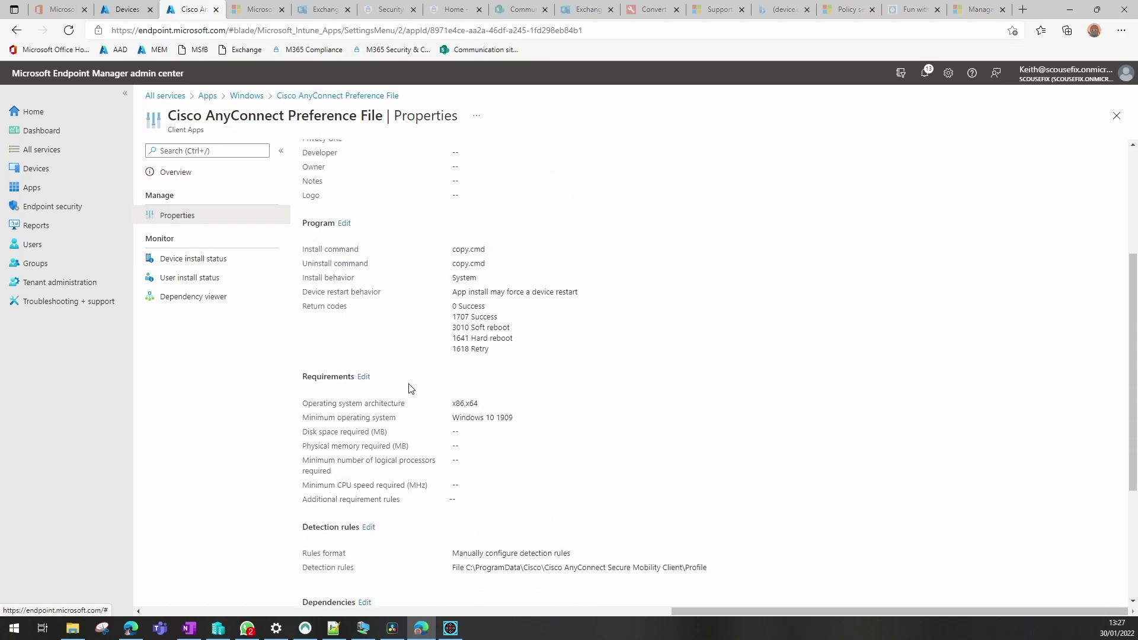
scroll(409, 389, "down", 1)
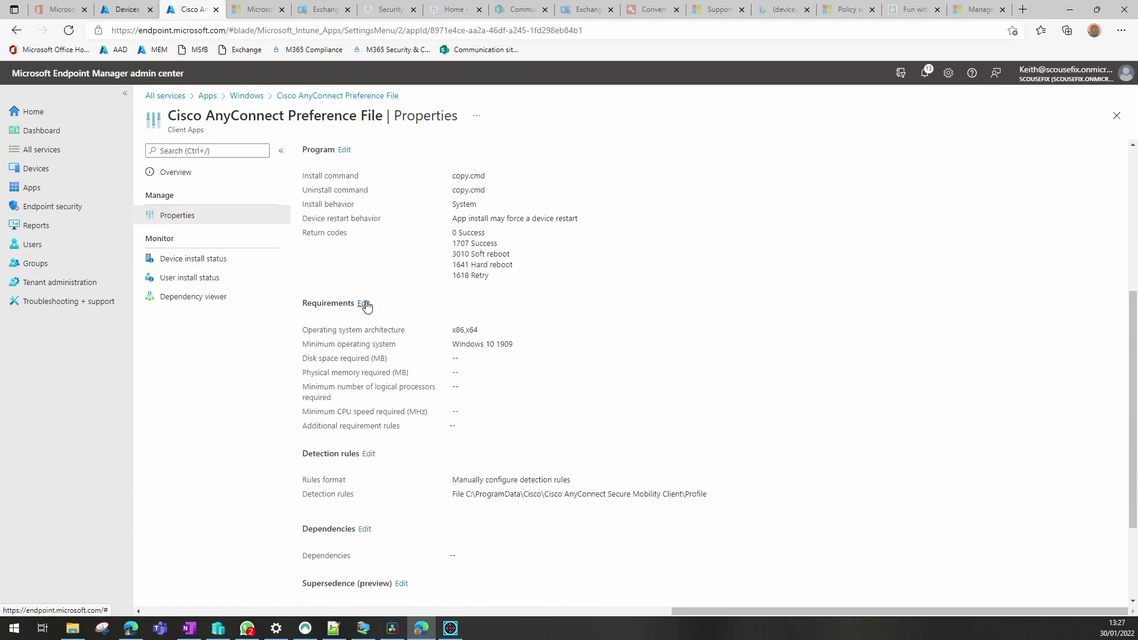
scroll(355, 421, "down", 2)
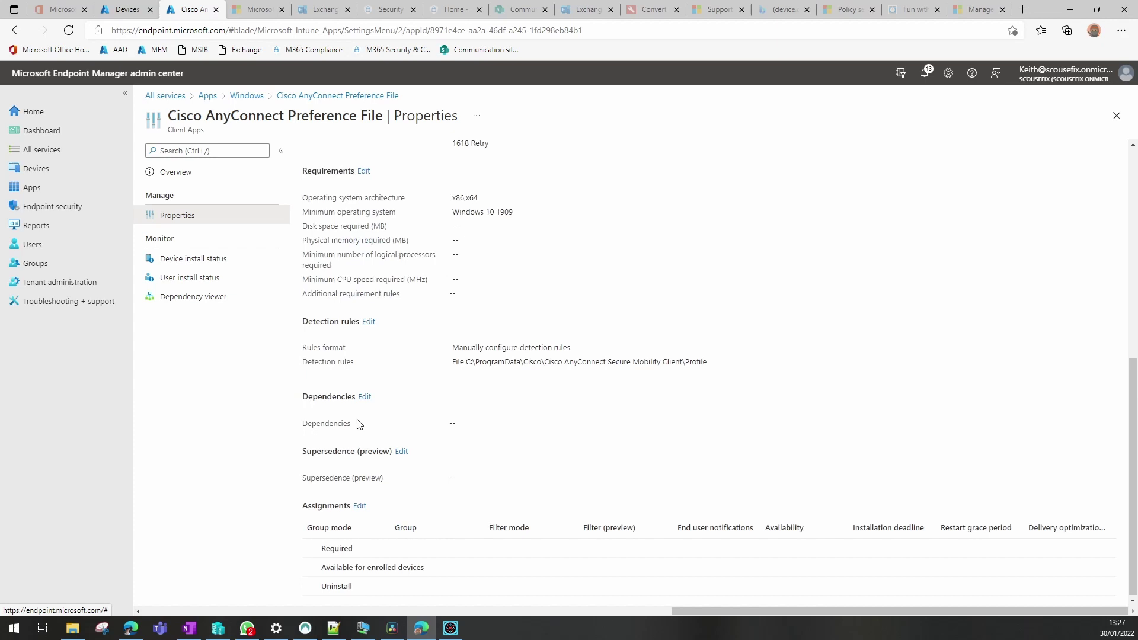
left_click(365, 397)
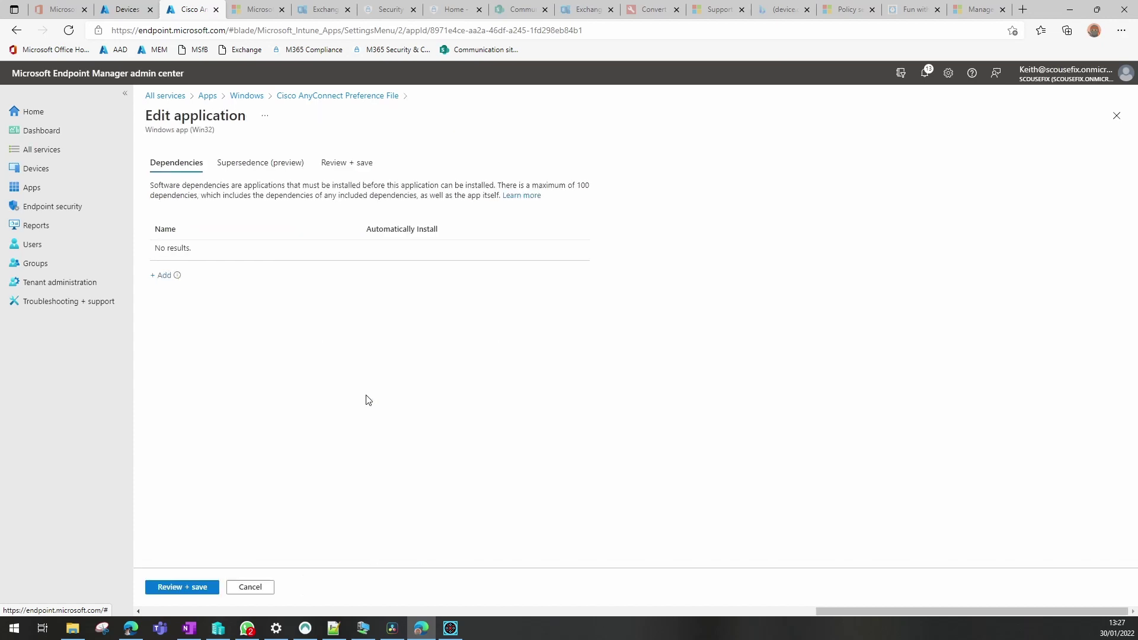
Step: Add the Secure Mobility Client as a dependency with Automatically Install set to No, and save
left_click(161, 275)
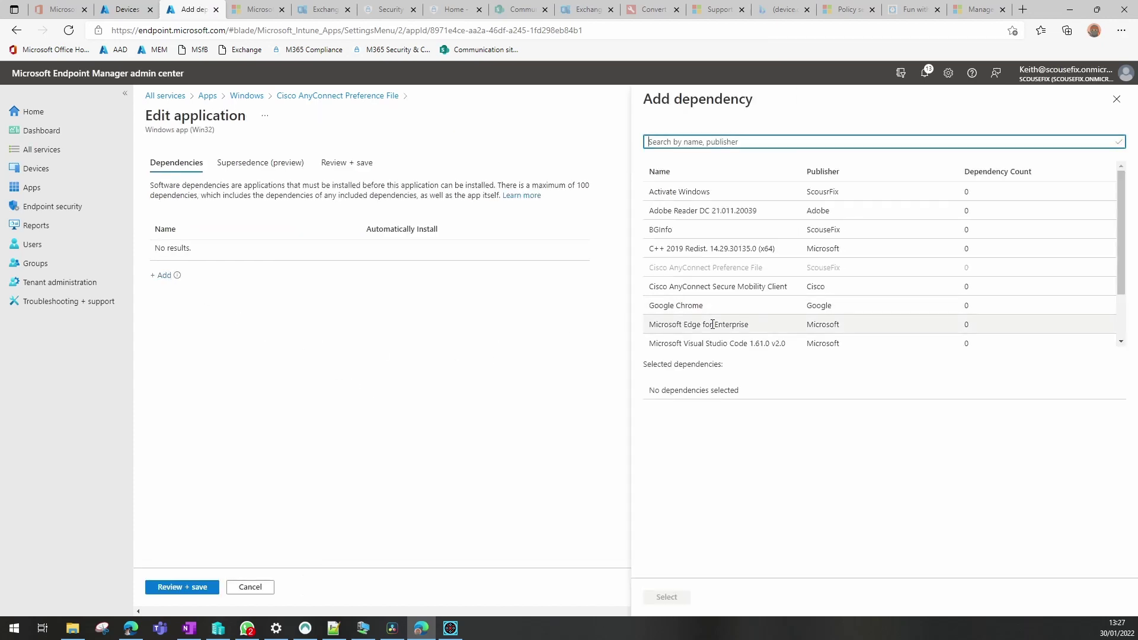
left_click(723, 287)
left_click(665, 597)
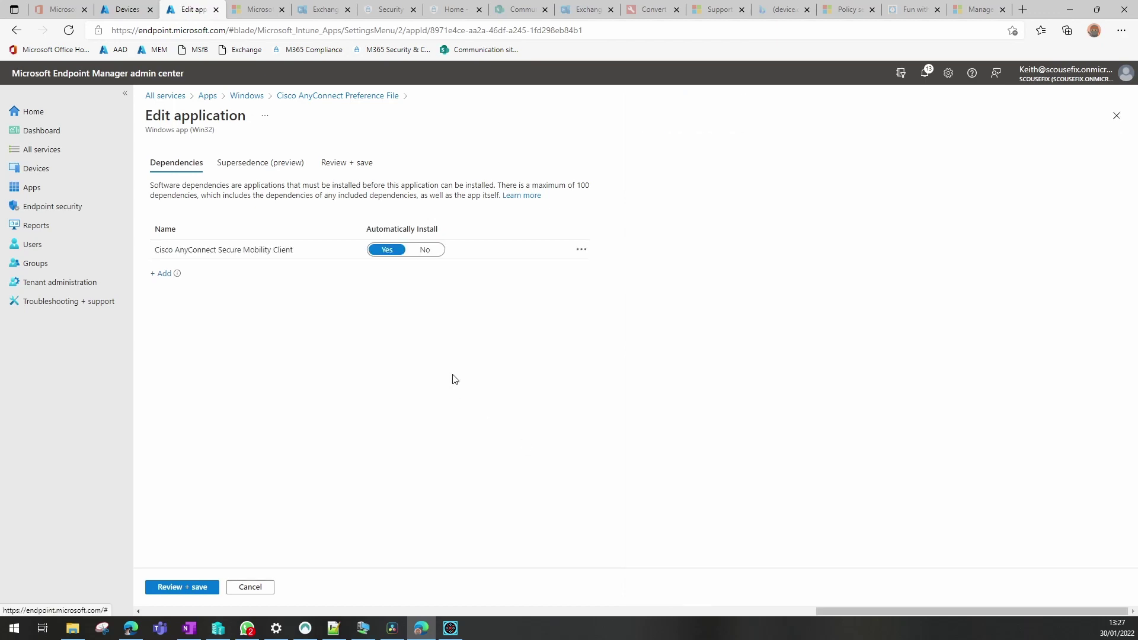
left_click(423, 251)
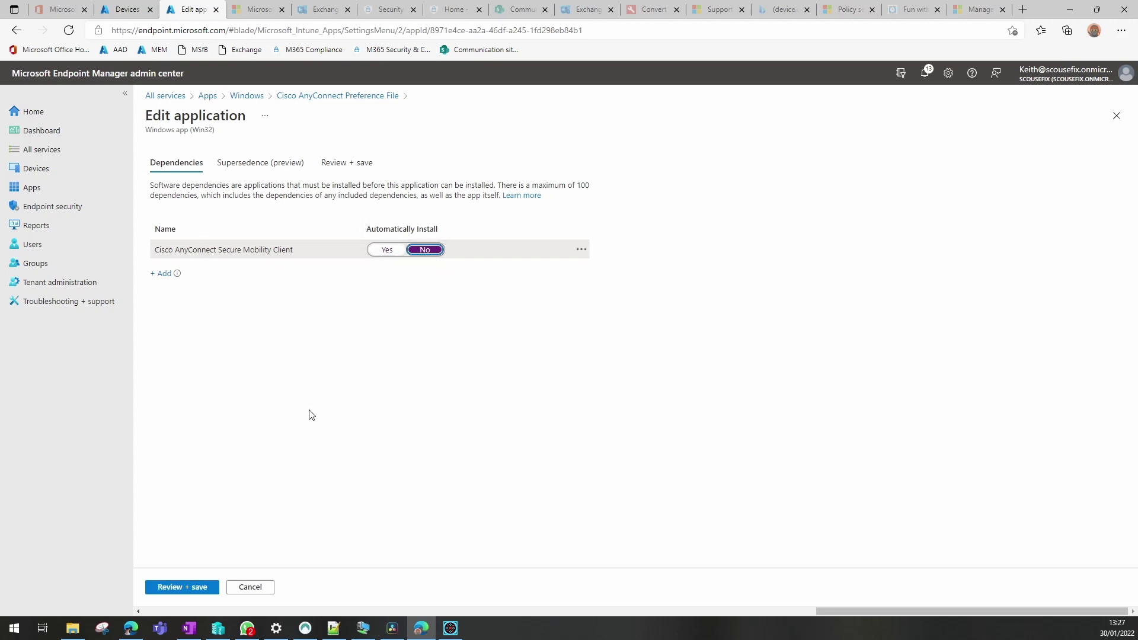
left_click(196, 589)
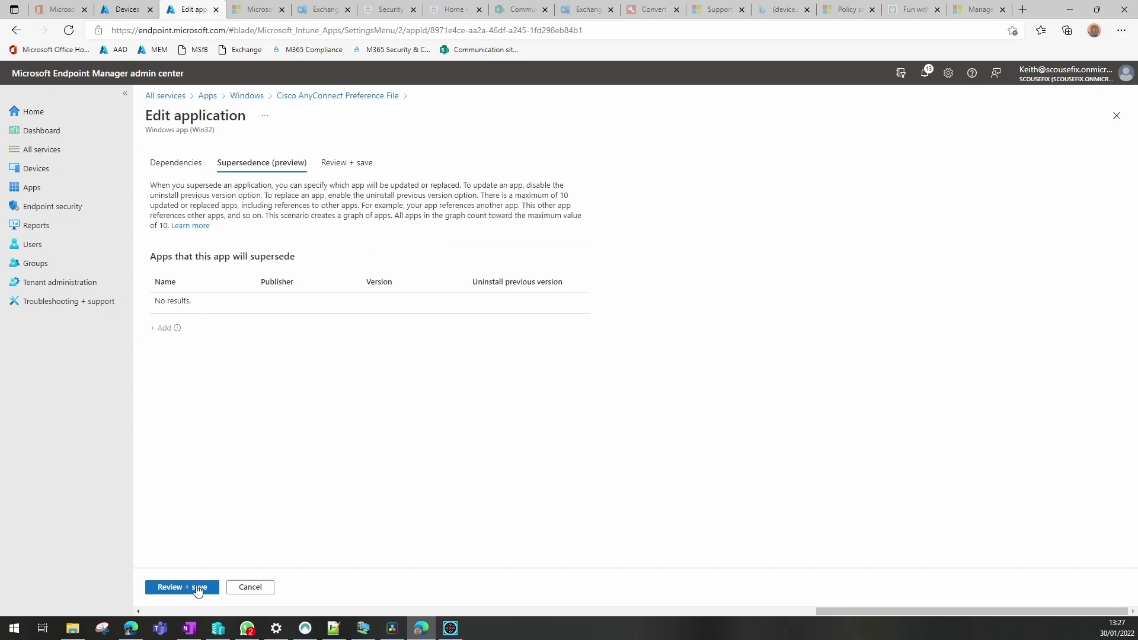
left_click(198, 588)
left_click(179, 588)
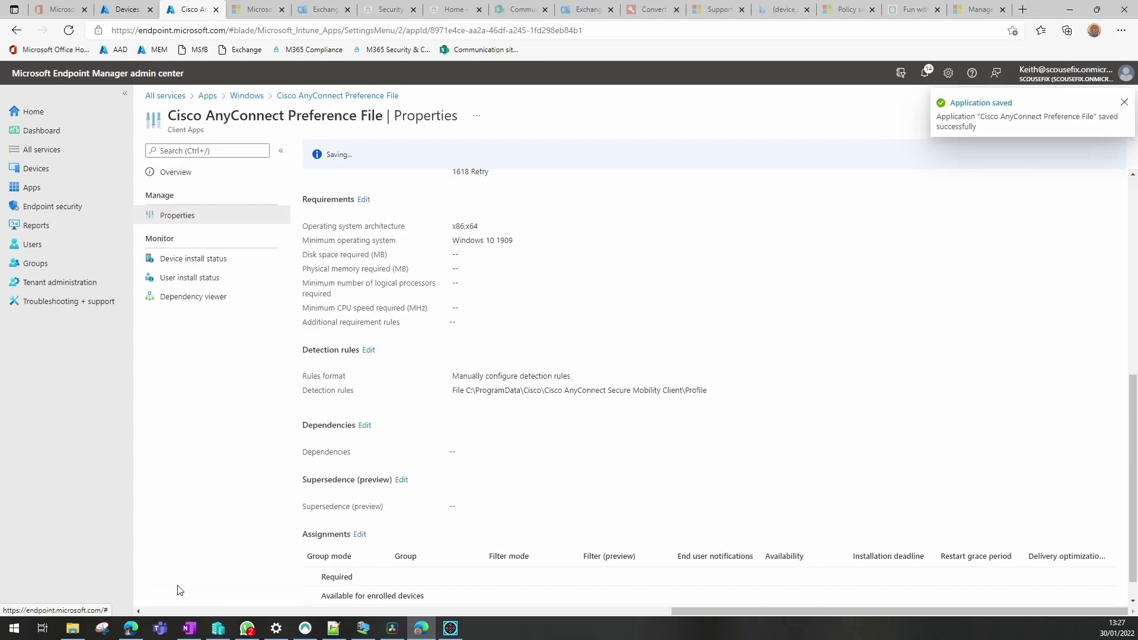
Step: Add YouTube User under Required for the Preference File and save the assignment
scroll(310, 475, "down", 1)
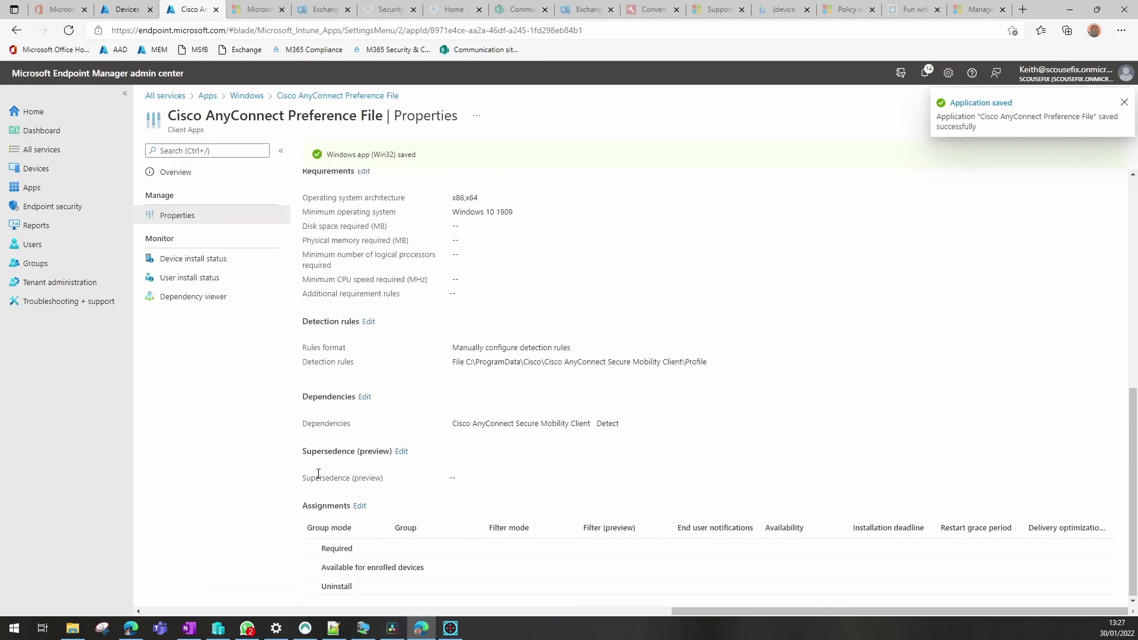
left_click(360, 504)
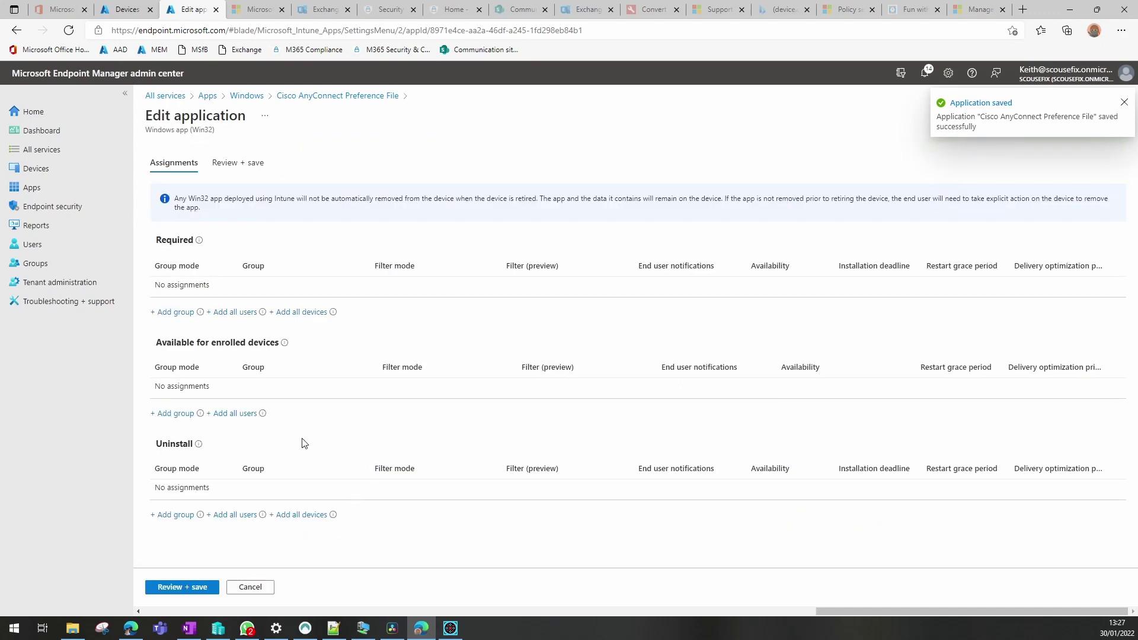
left_click(175, 312)
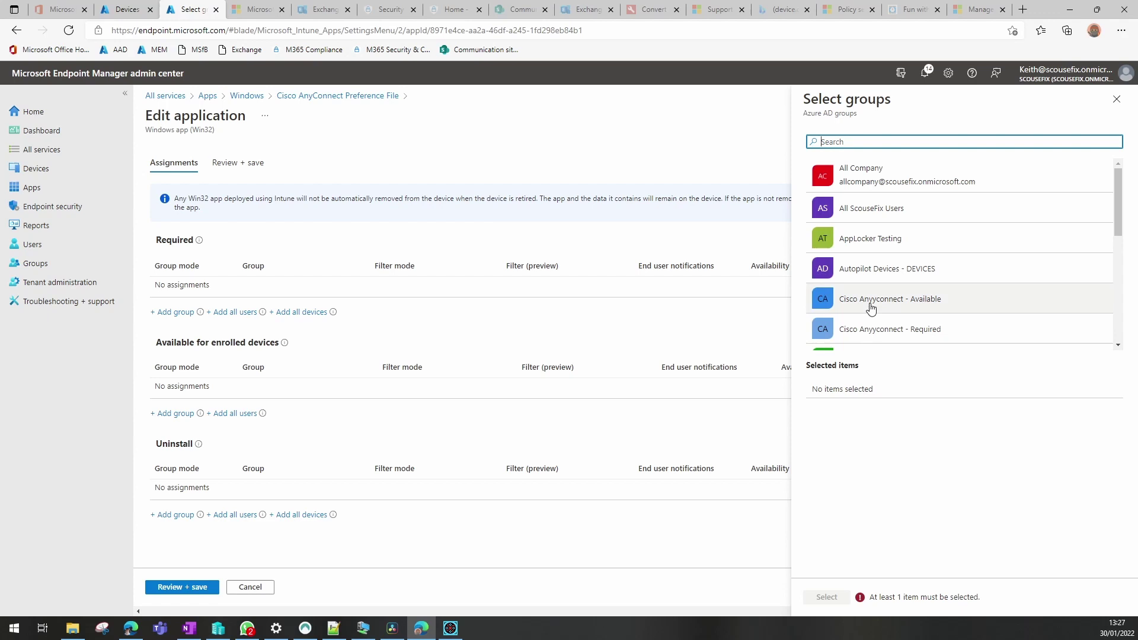
scroll(872, 305, "down", 5)
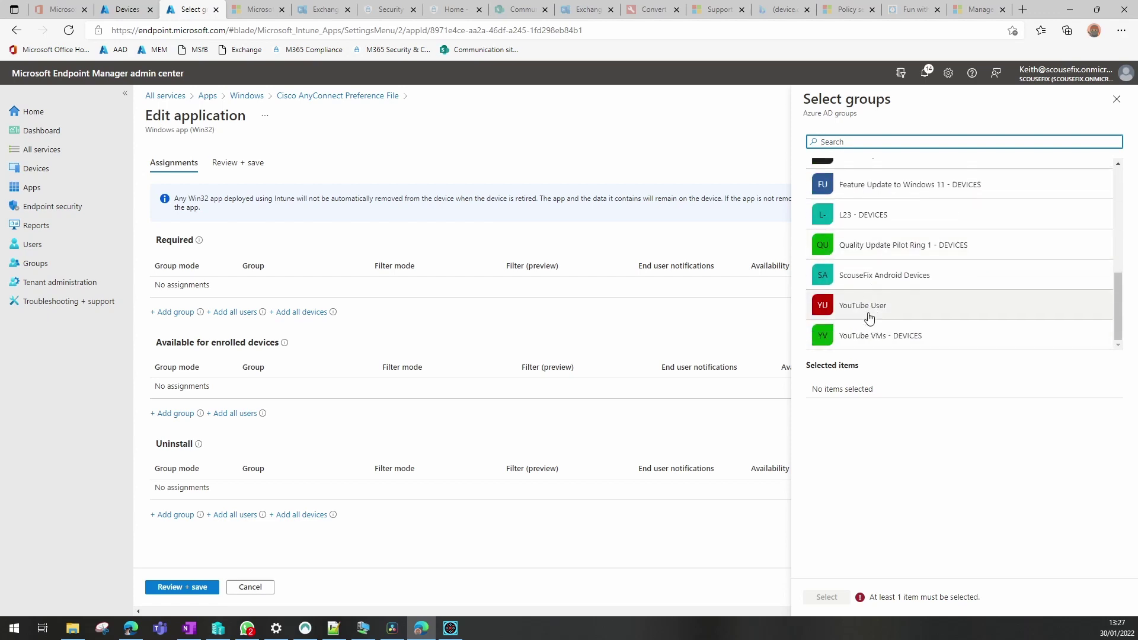
left_click(869, 311)
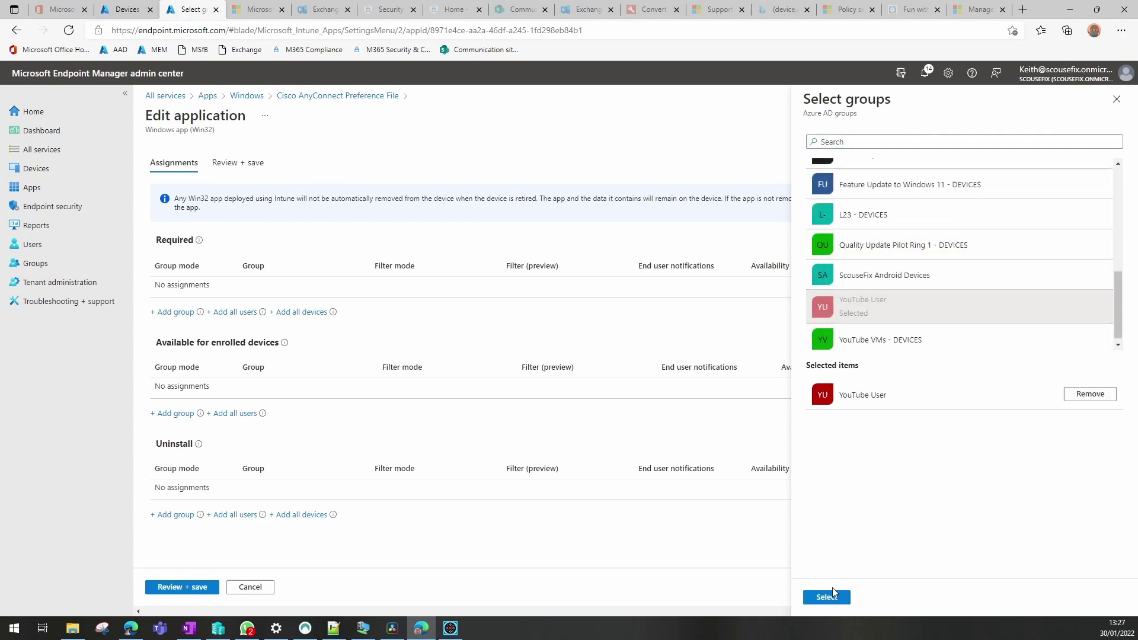
left_click(828, 597)
left_click(190, 588)
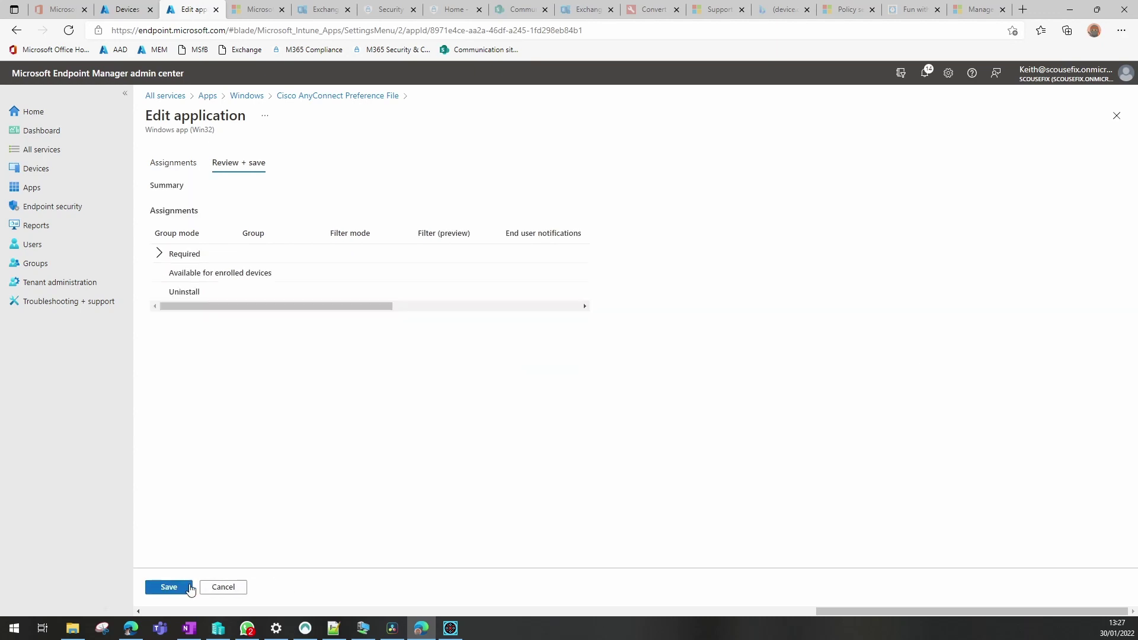
left_click(184, 587)
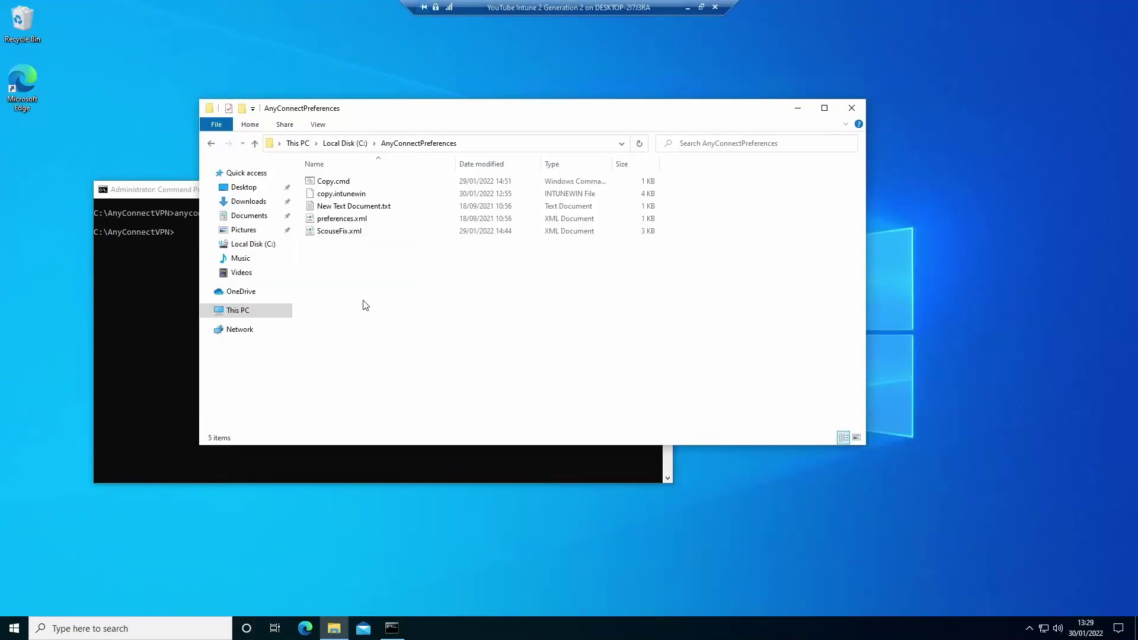
Step: Launch Company Portal from the VM's Start menu to install the AnyConnect client
left_click(14, 628)
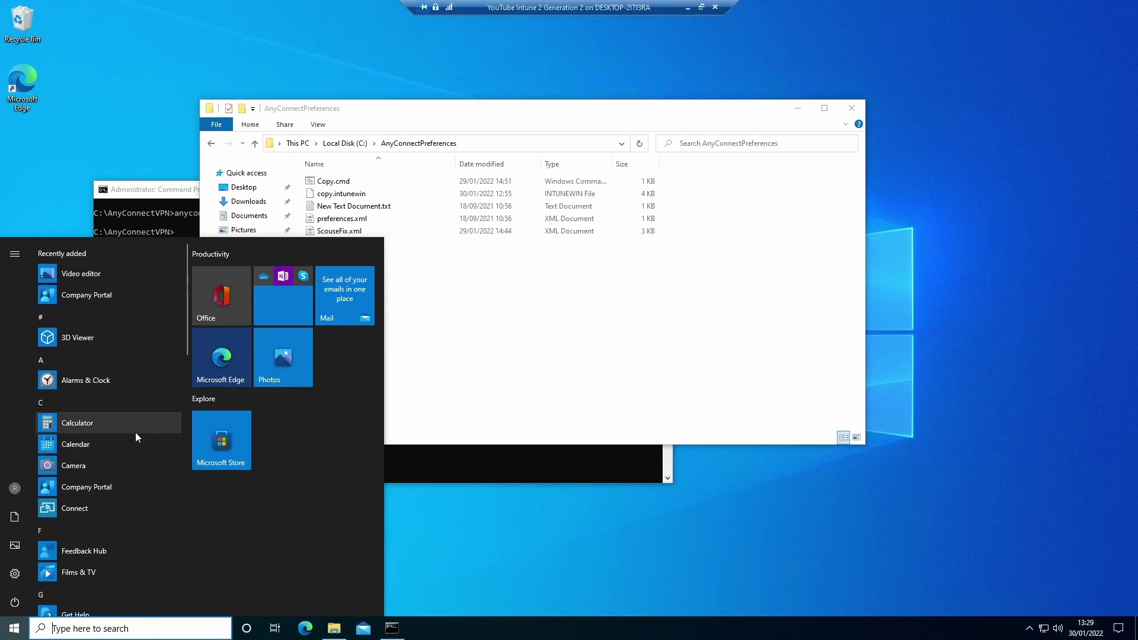
left_click(93, 301)
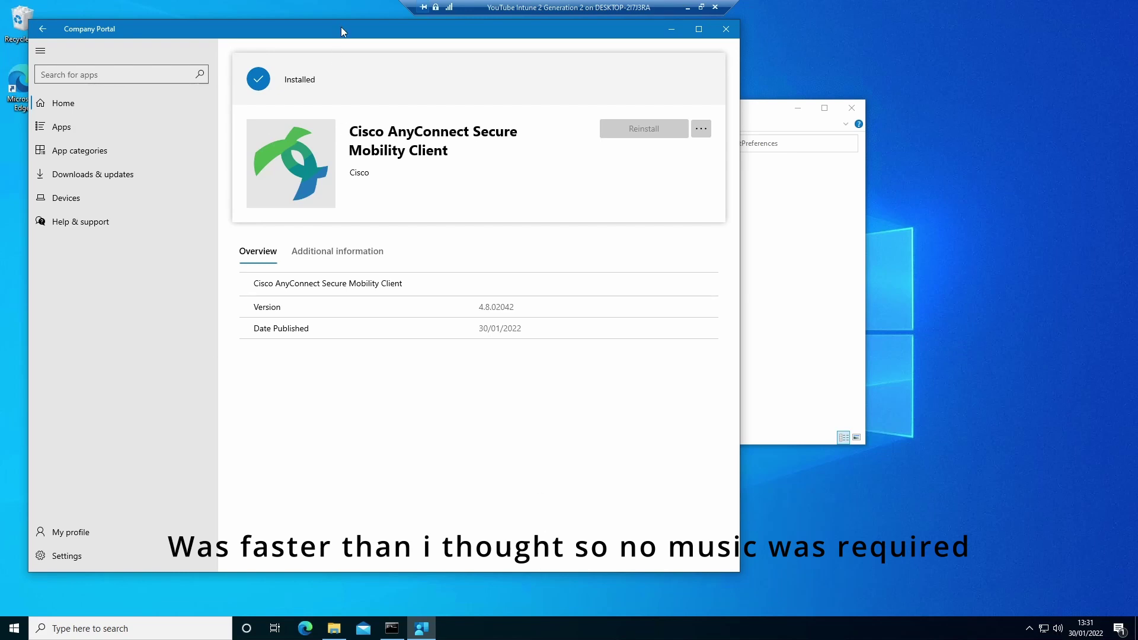
Step: Shift the Company Portal window, check the Start menu, and bring the AnyConnectPreferences folder forward
left_click_drag(342, 30, 388, 38)
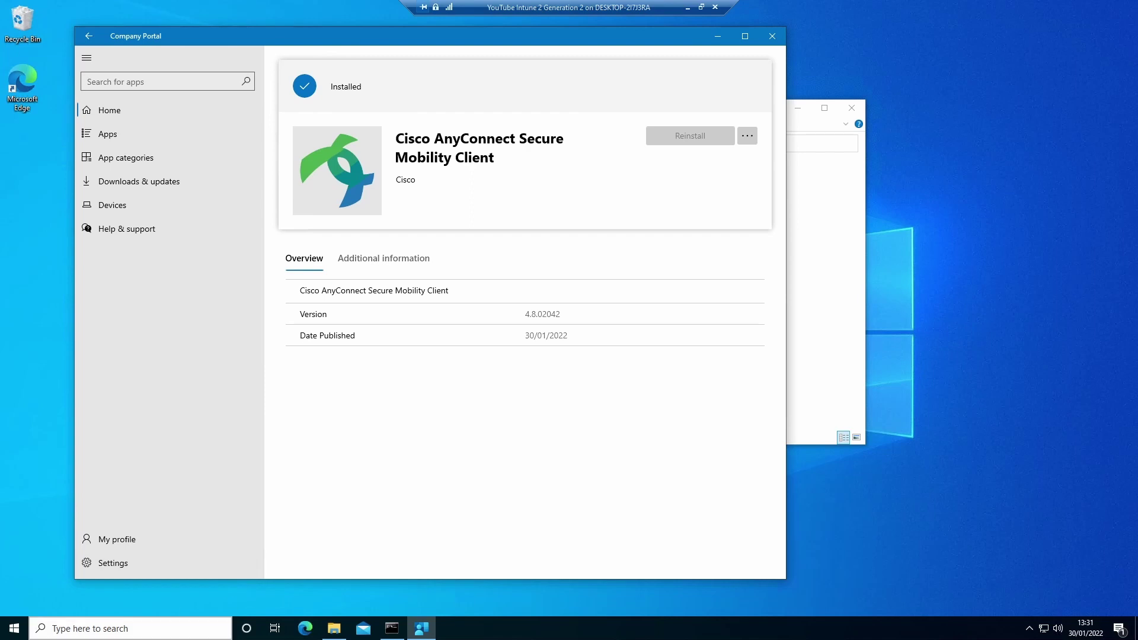
left_click(15, 628)
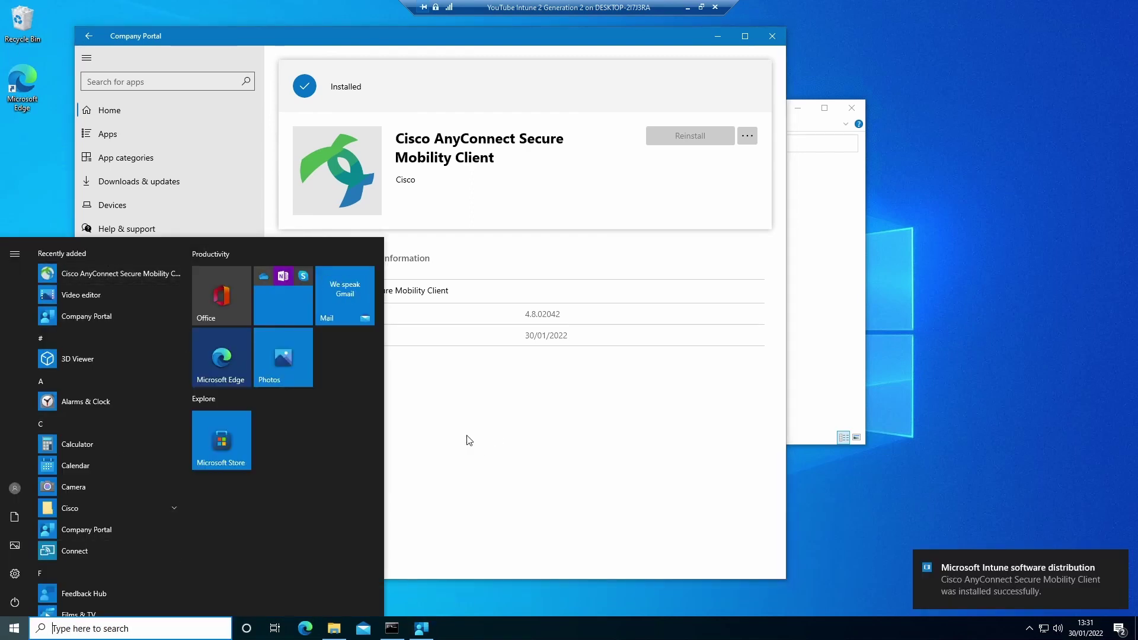
left_click(334, 627)
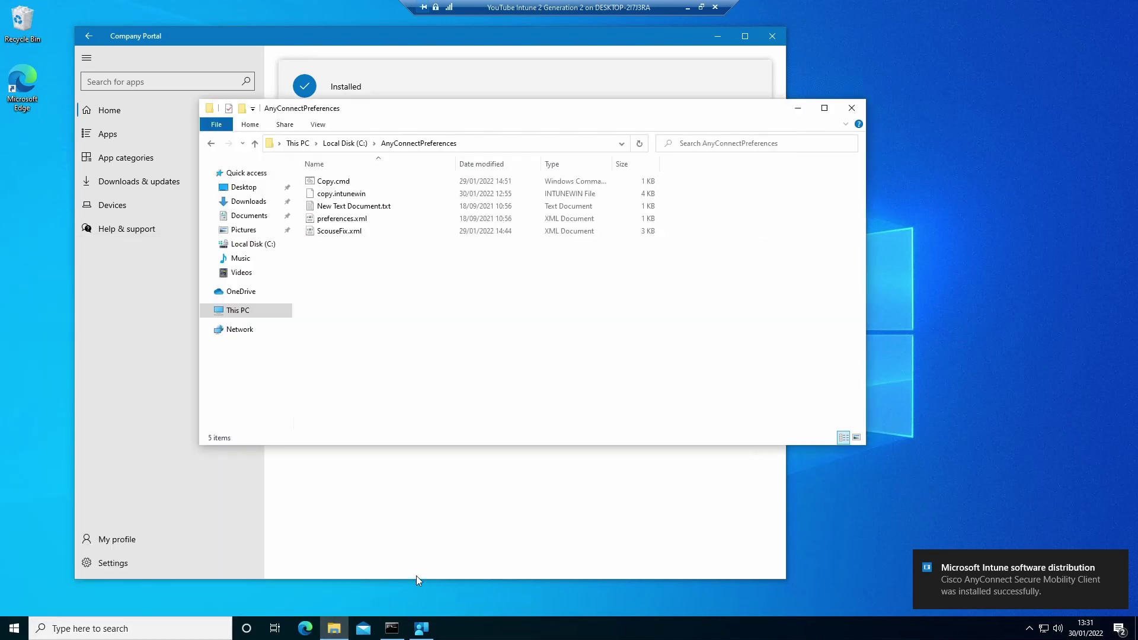
Step: Browse to C:\ProgramData\Cisco\Cisco AnyConnect Secure Mobility Client\Profile
left_click(255, 305)
double_click(370, 303)
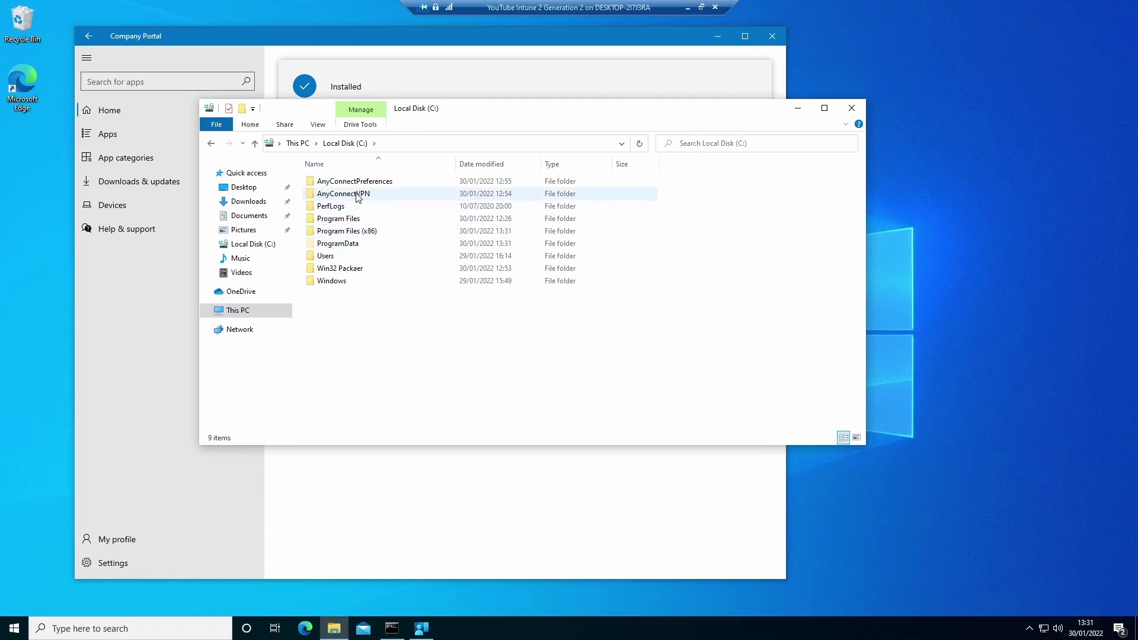
left_click(346, 245)
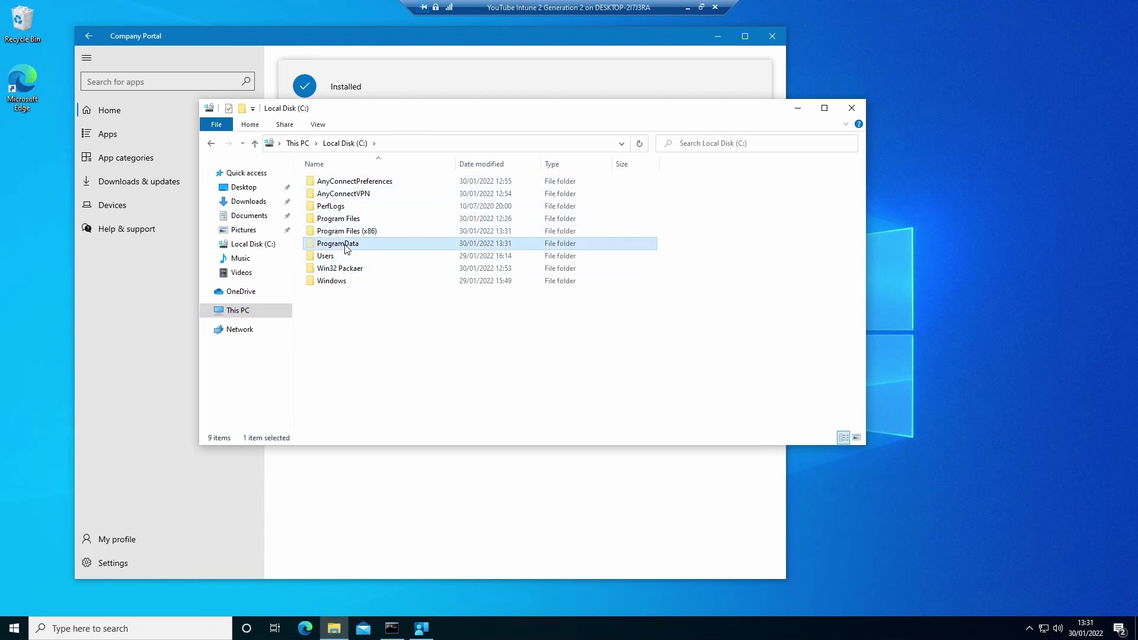
double_click(347, 248)
double_click(355, 182)
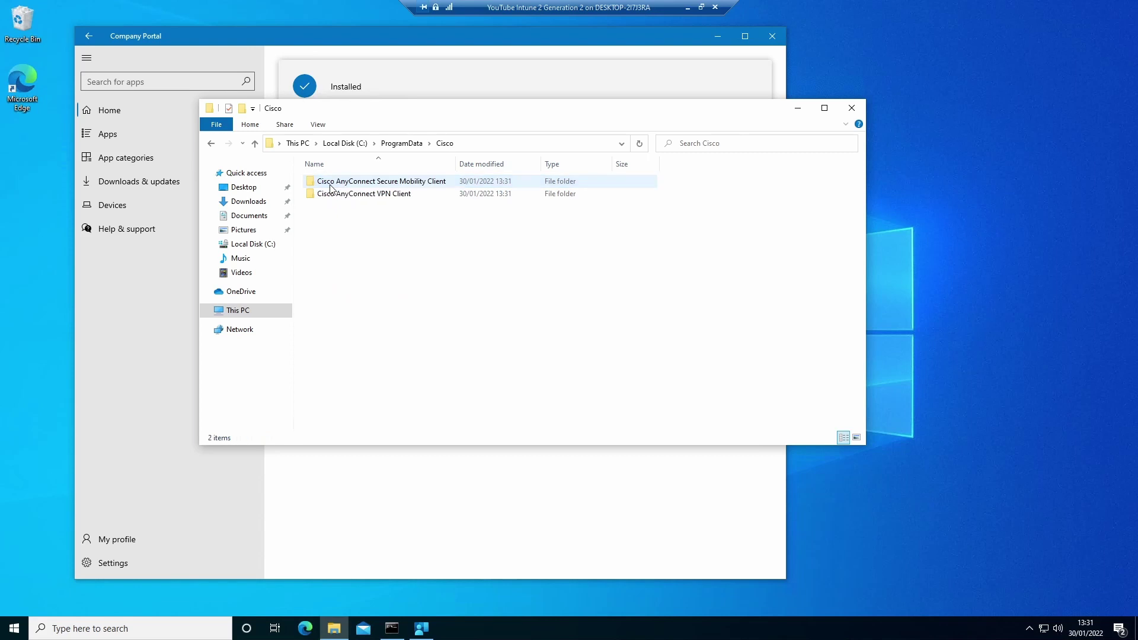
double_click(366, 187)
left_click(336, 221)
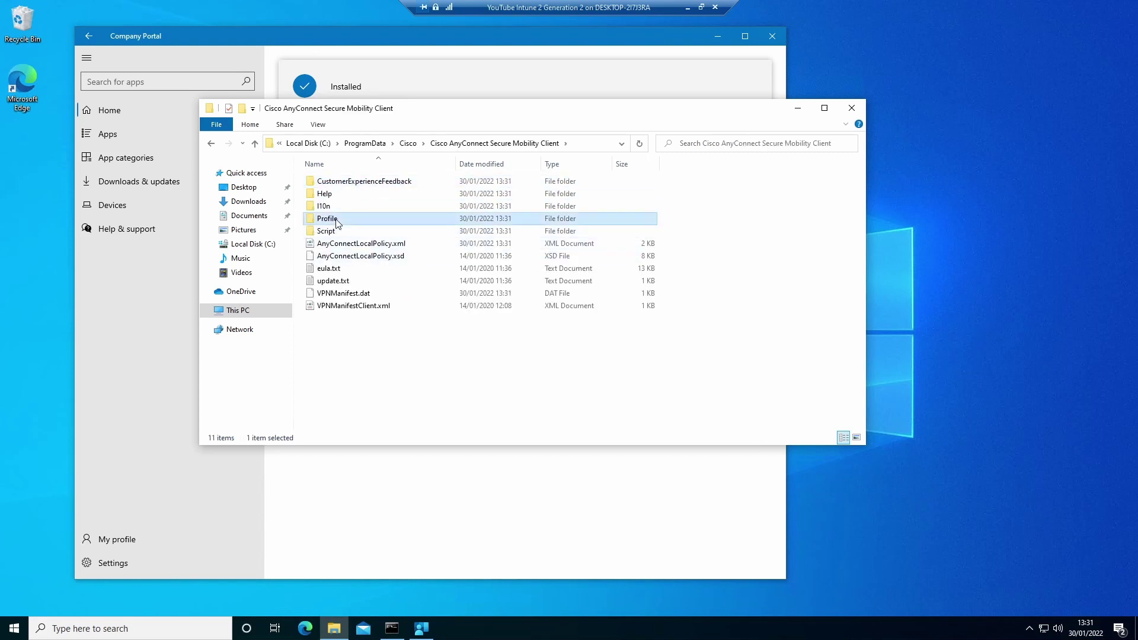
double_click(336, 220)
left_click_drag(500, 114, 516, 176)
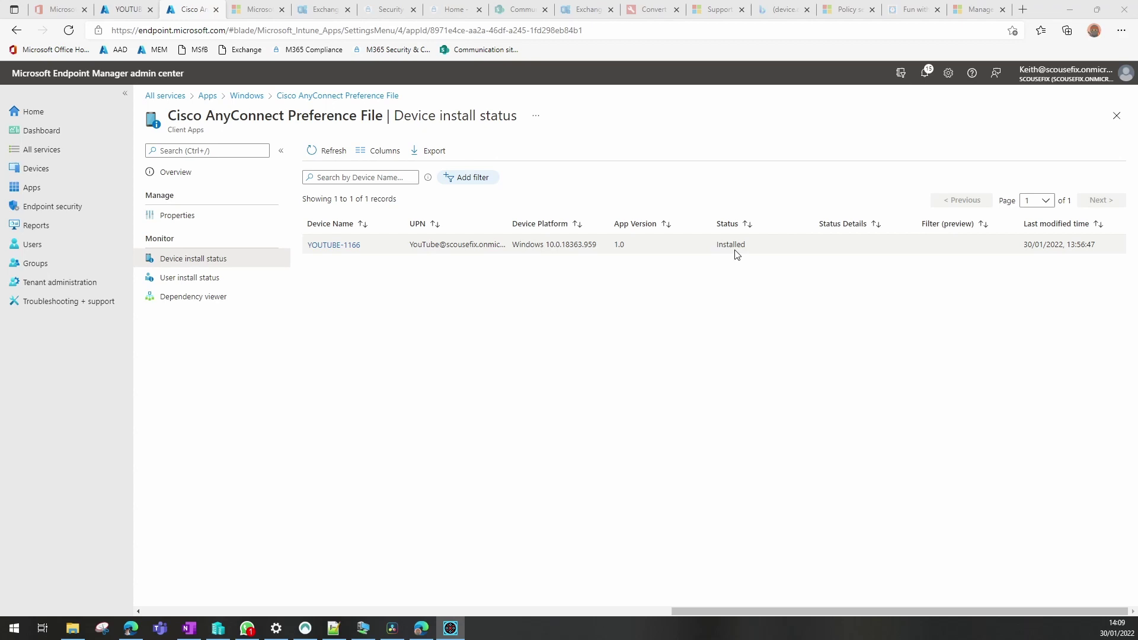
Step: Check the Preference File's user install status, then switch back to the VM window
left_click(209, 279)
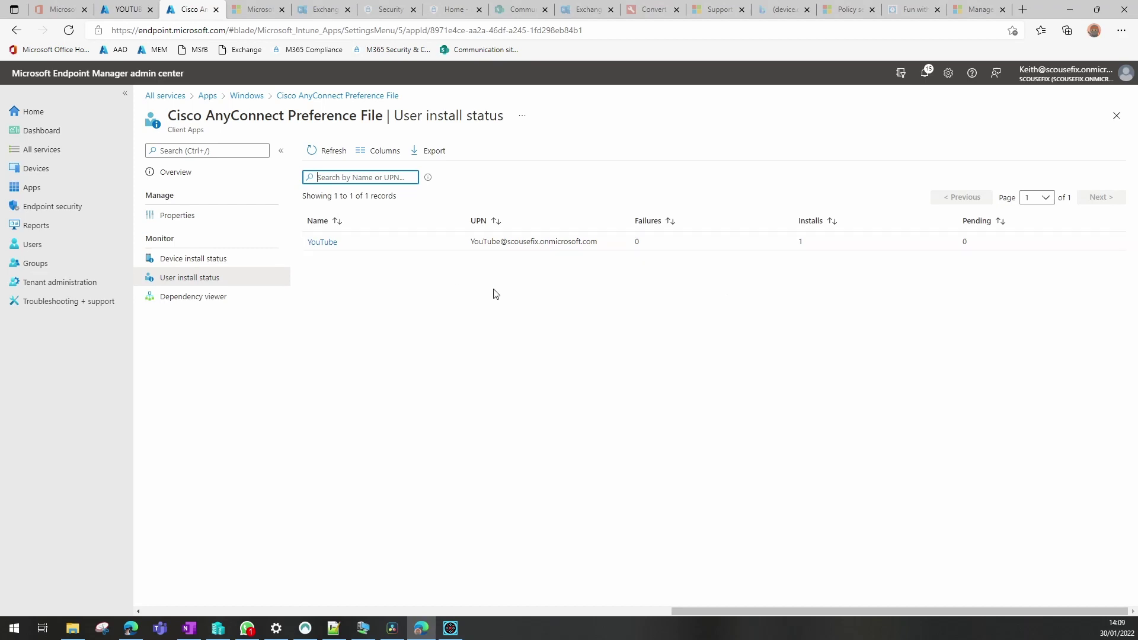
left_click(363, 628)
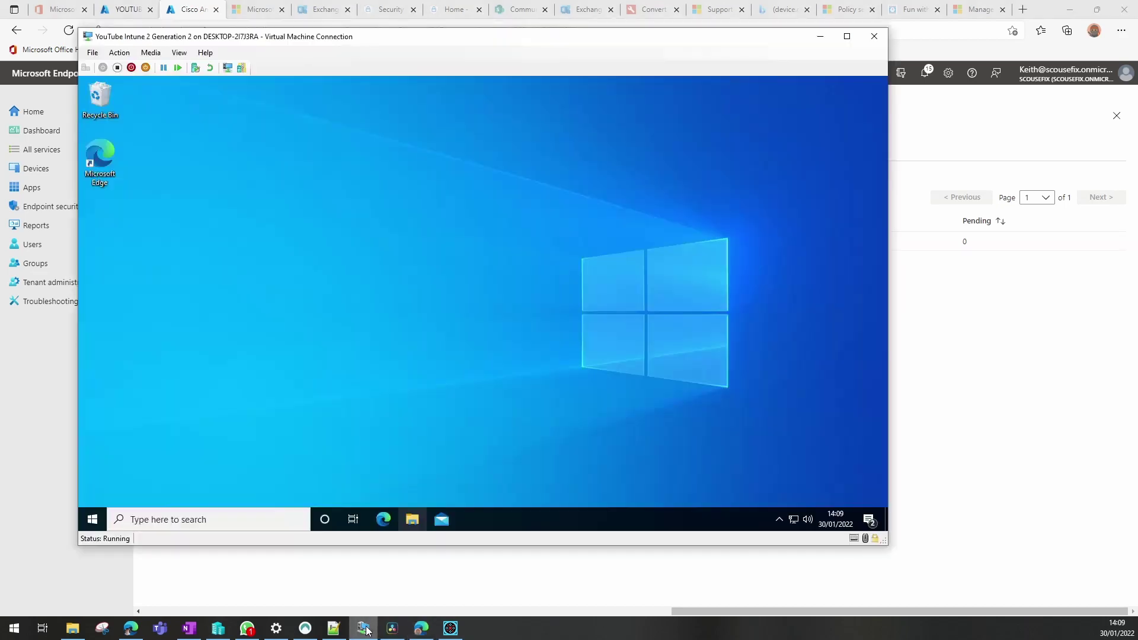
Step: Confirm ScouseFix.xml is in the client's ProgramData Profile folder, then open AnyConnect from the tray
left_click(411, 519)
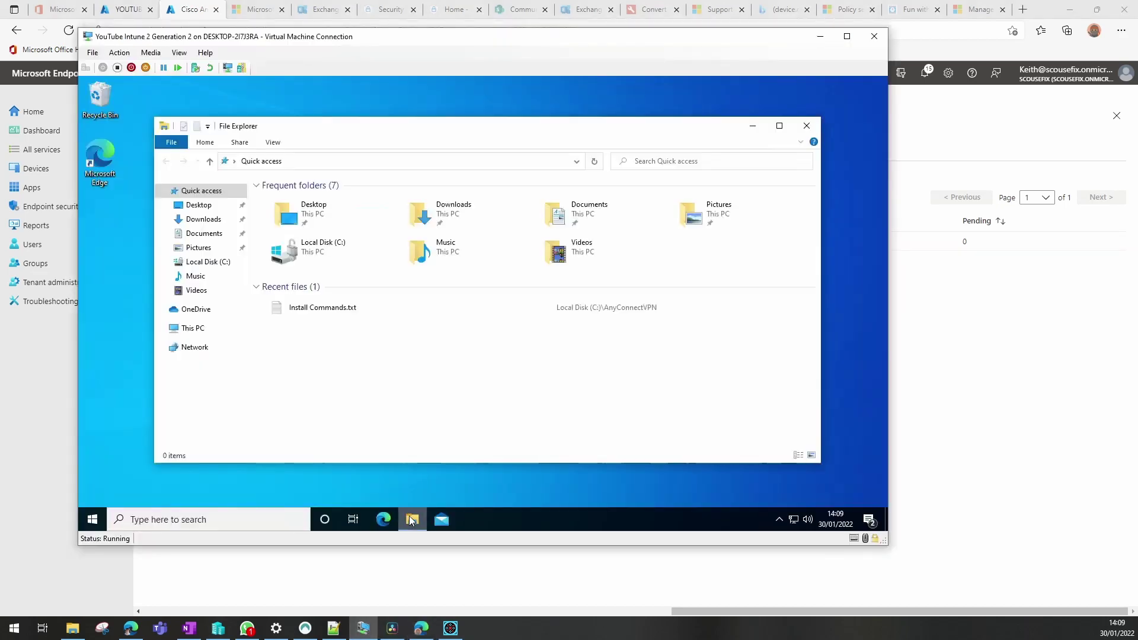
left_click(193, 330)
double_click(308, 325)
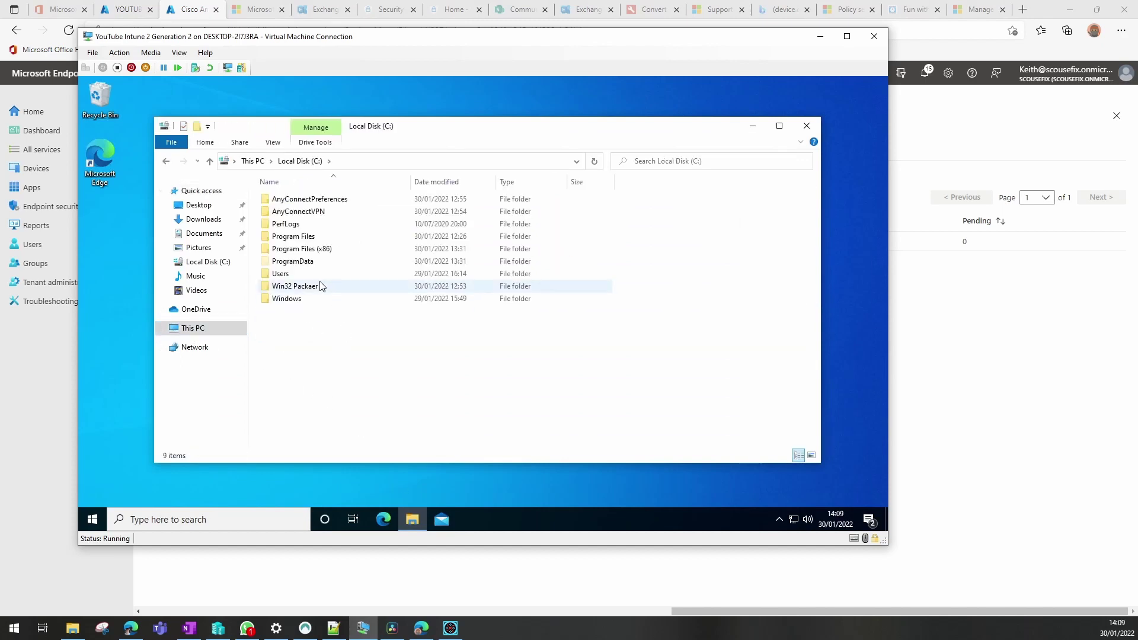
double_click(296, 261)
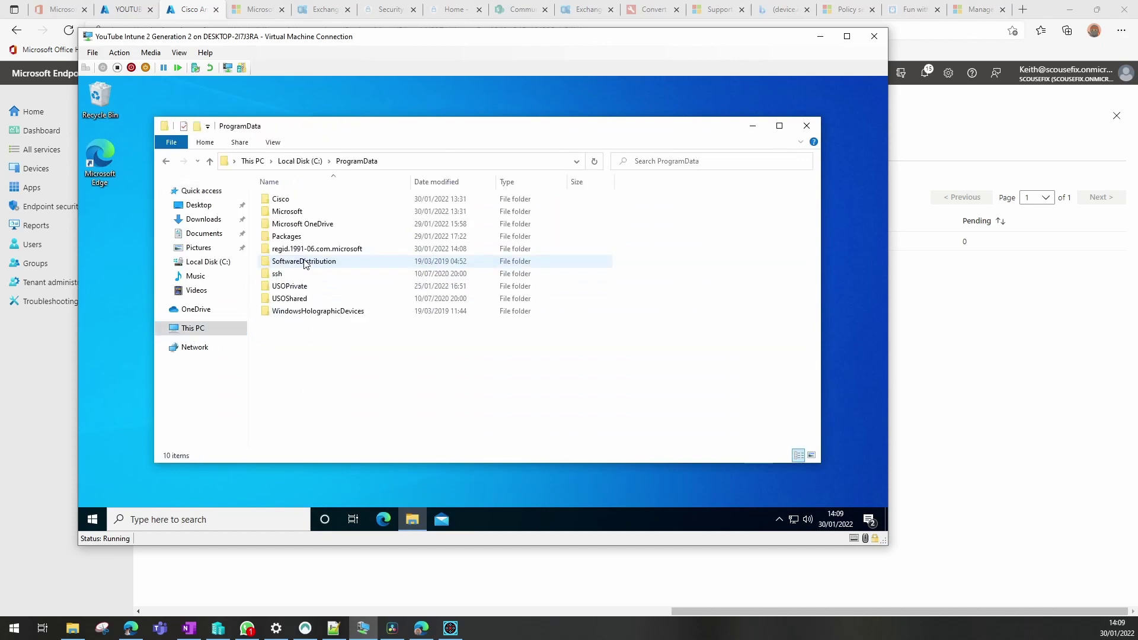
double_click(284, 199)
double_click(305, 200)
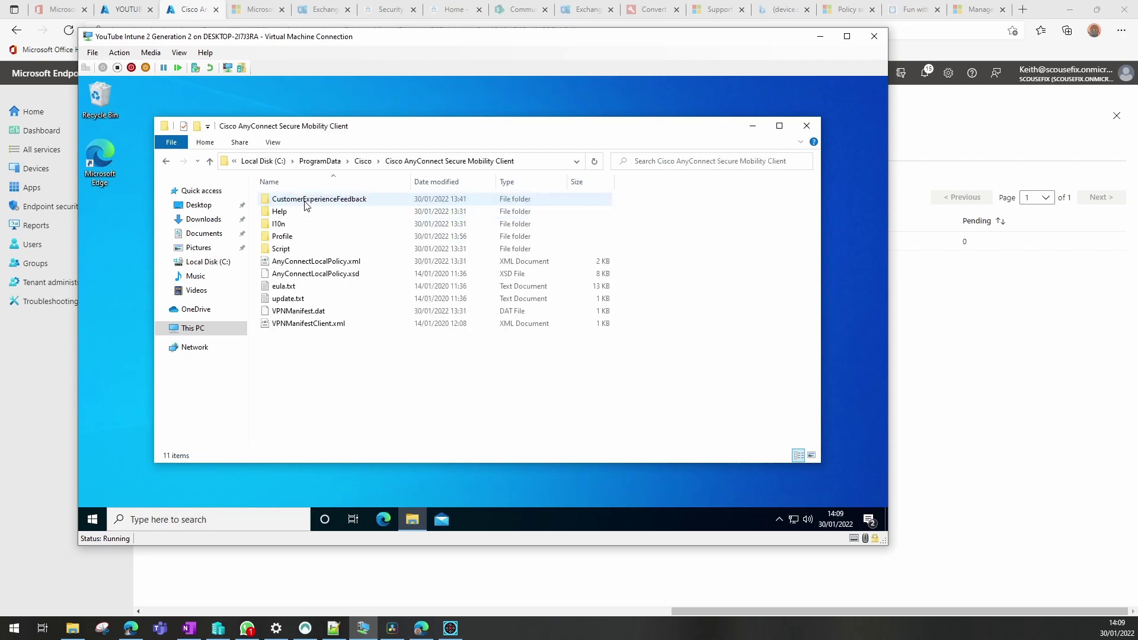
double_click(282, 236)
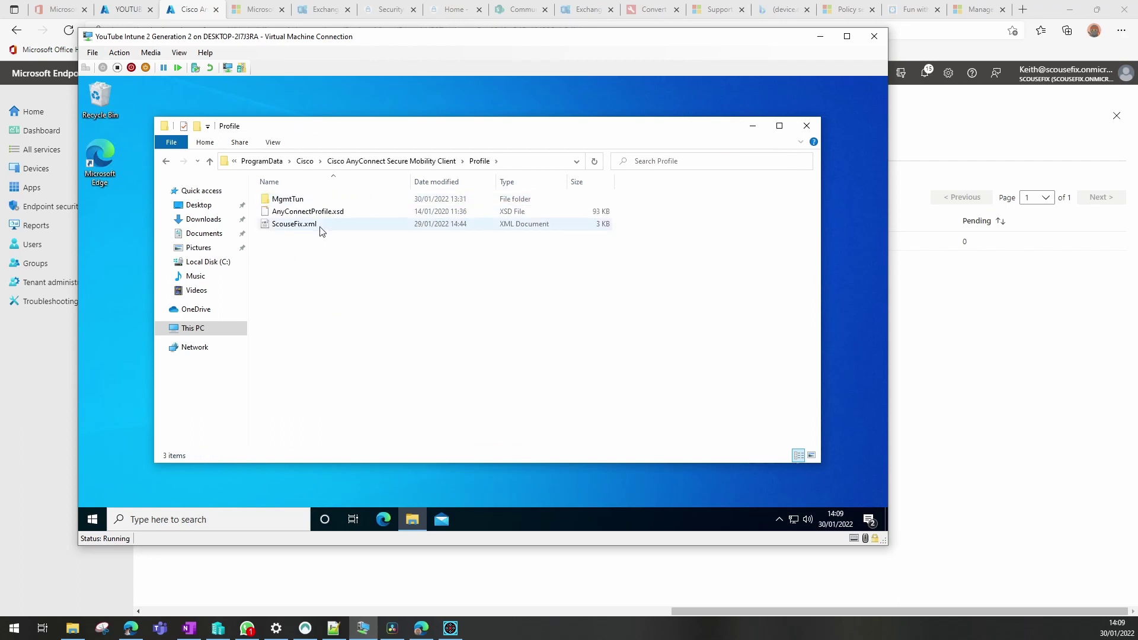
left_click(778, 521)
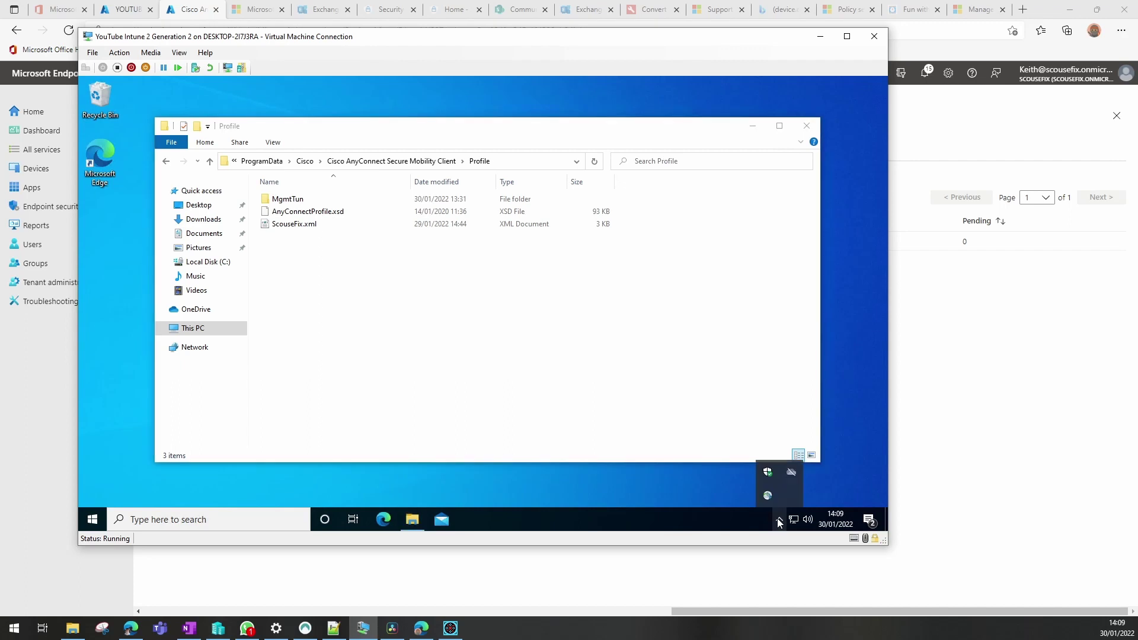
left_click(767, 495)
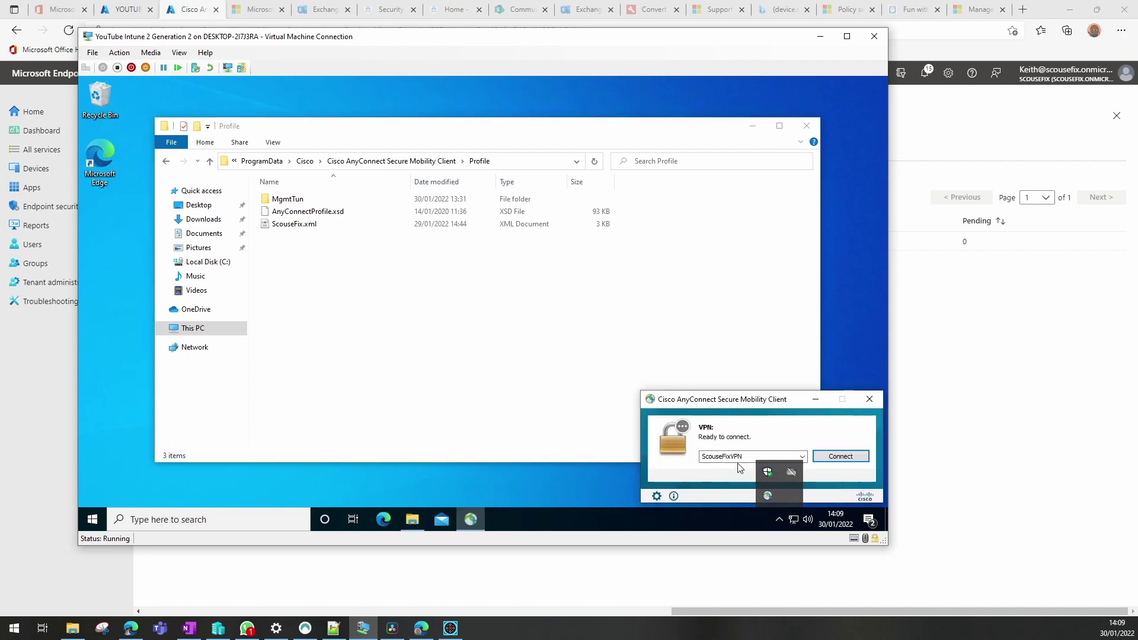